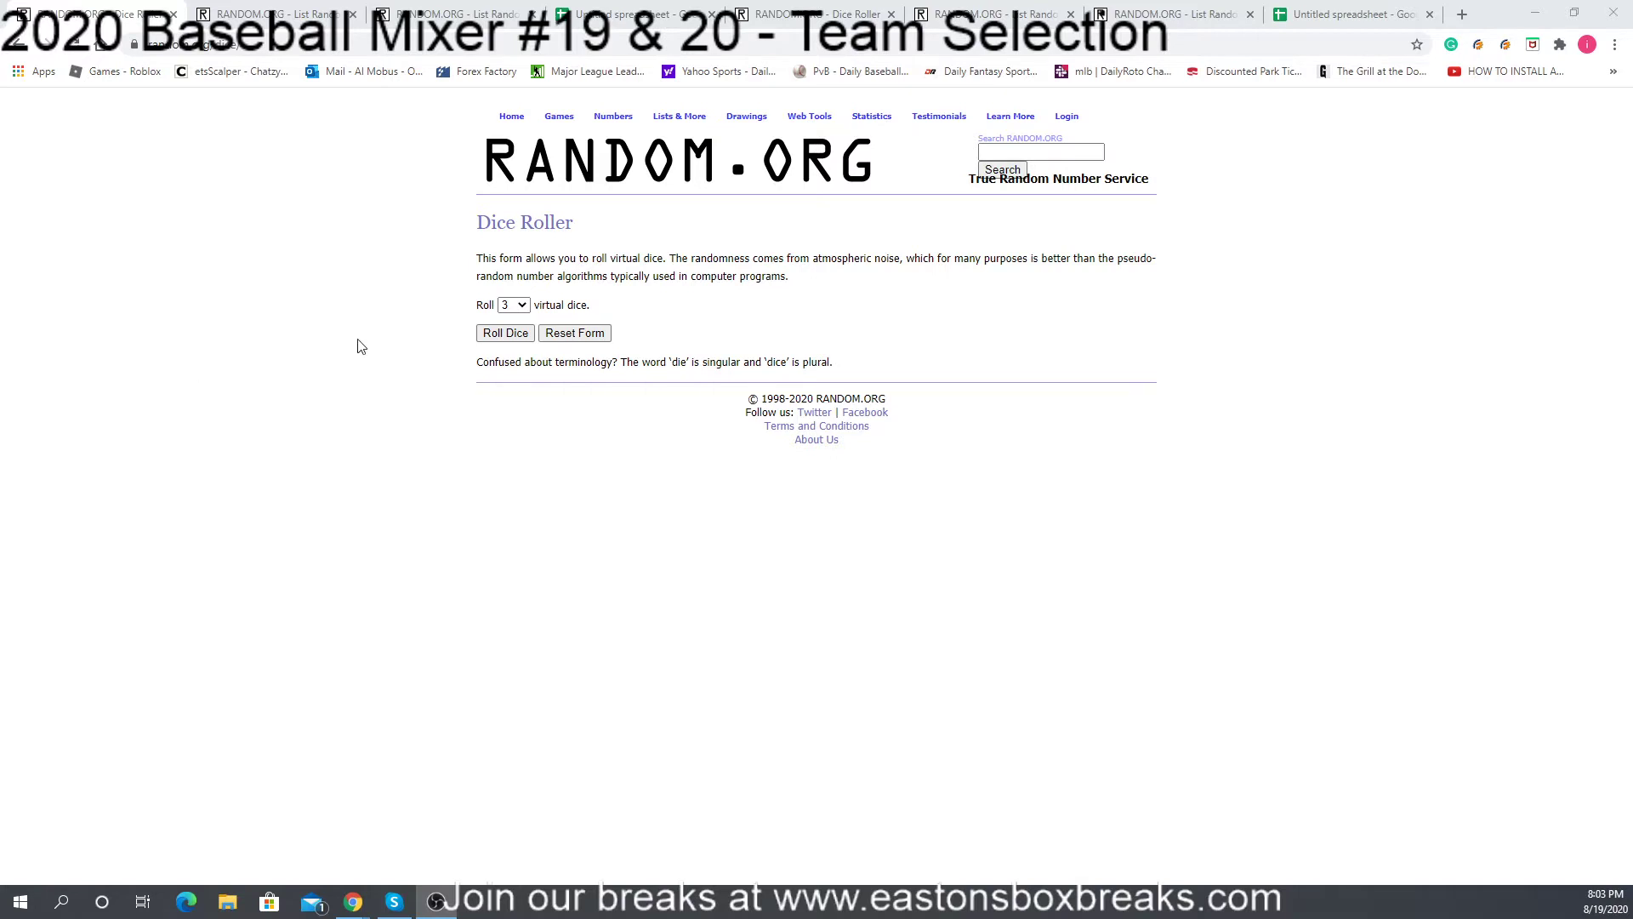
# Step: Roll three virtual dice, then bring up the List Randomizer holding the participant names
pyautogui.click(506, 333)
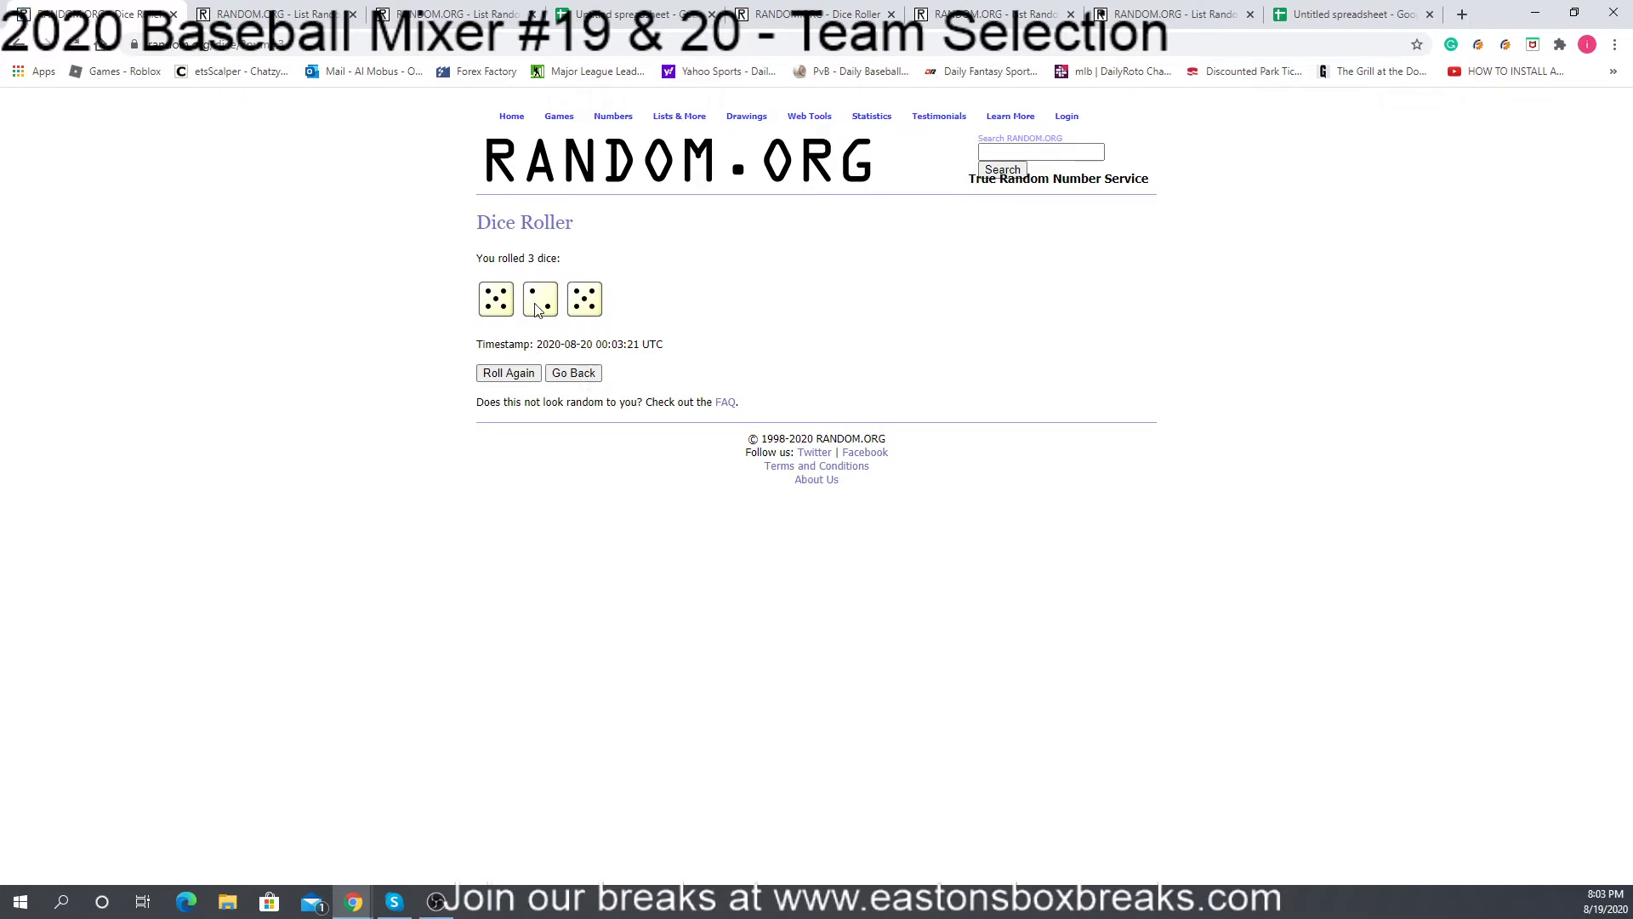
pyautogui.hotkey('ctrl', 'Tab')
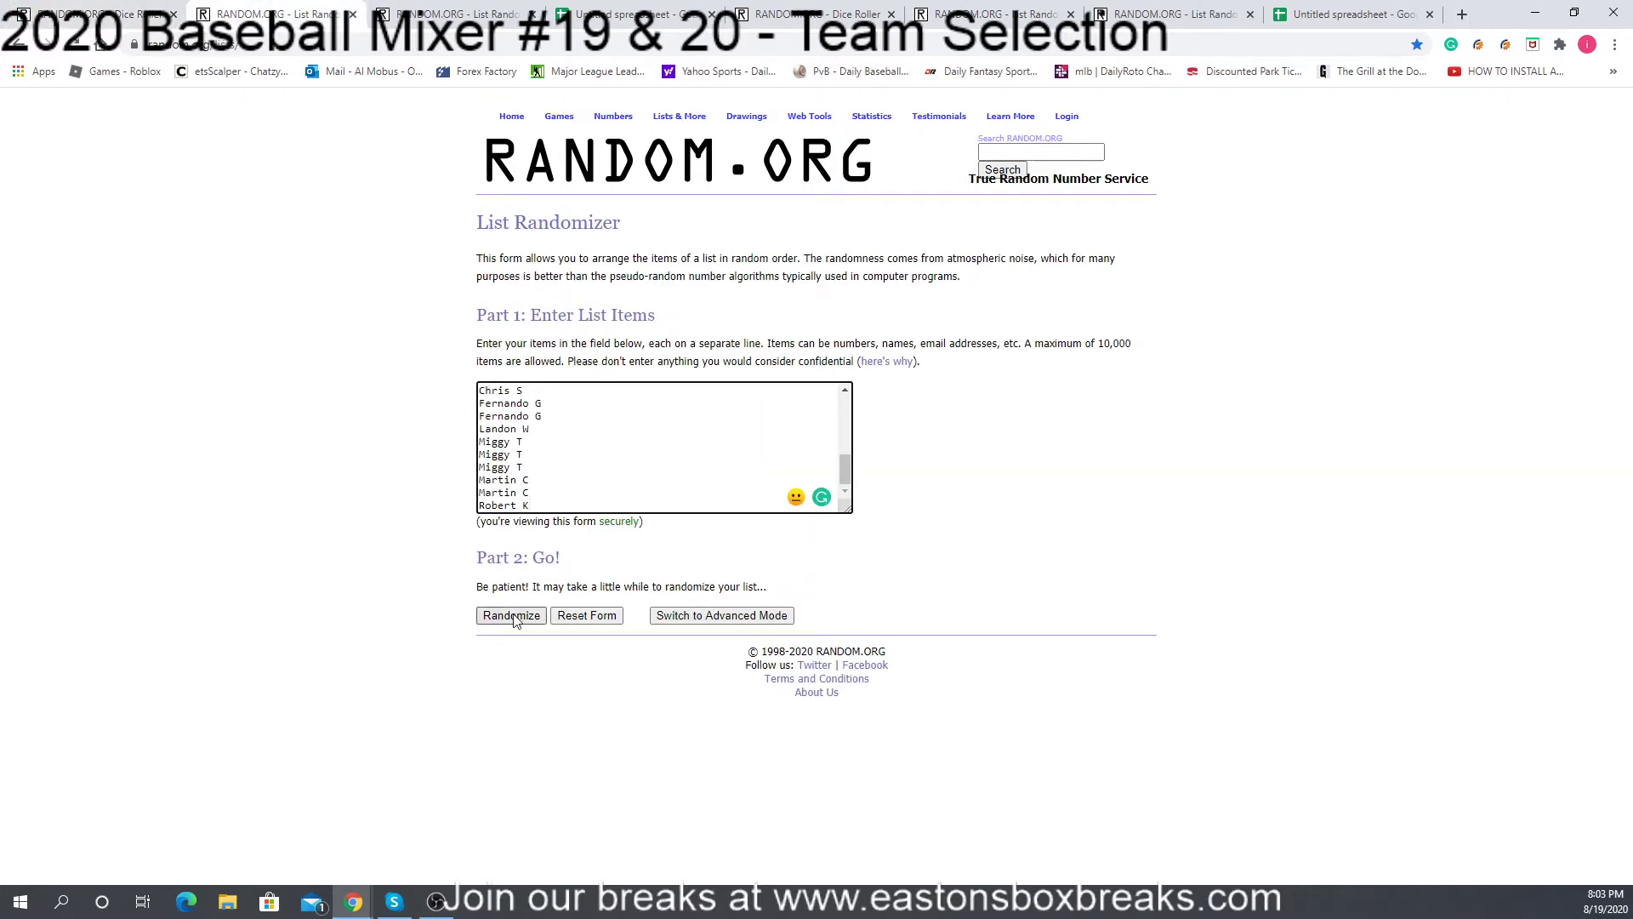
# Step: Randomize the 30 participant names 12 times and select the resulting list
pyautogui.click(501, 627)
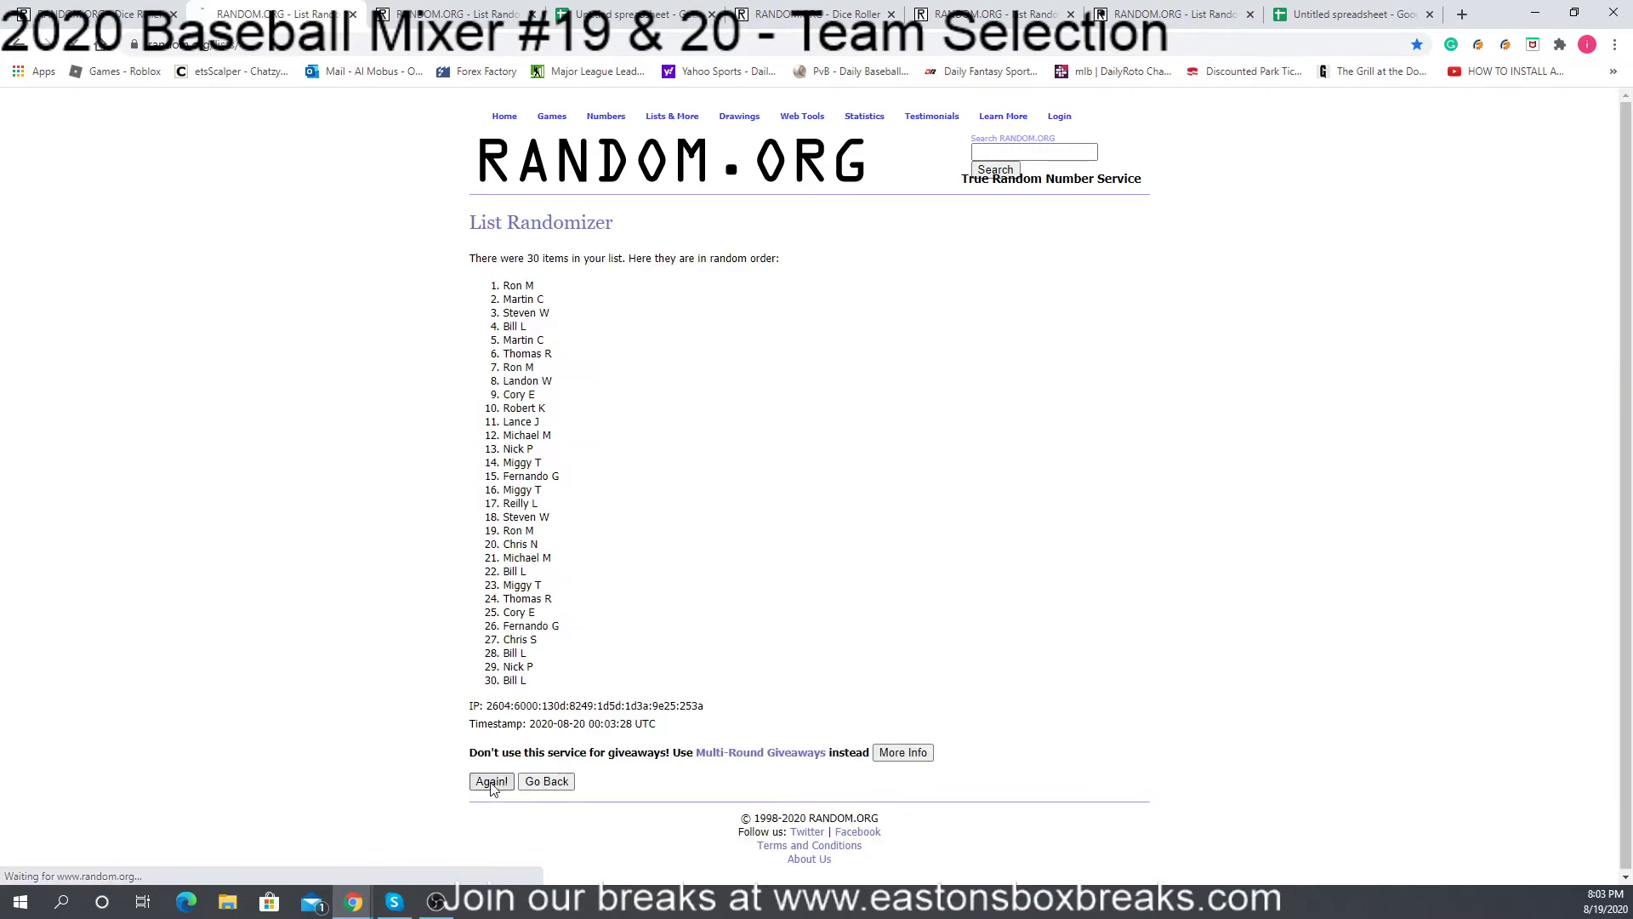
pyautogui.click(489, 789)
pyautogui.click(491, 810)
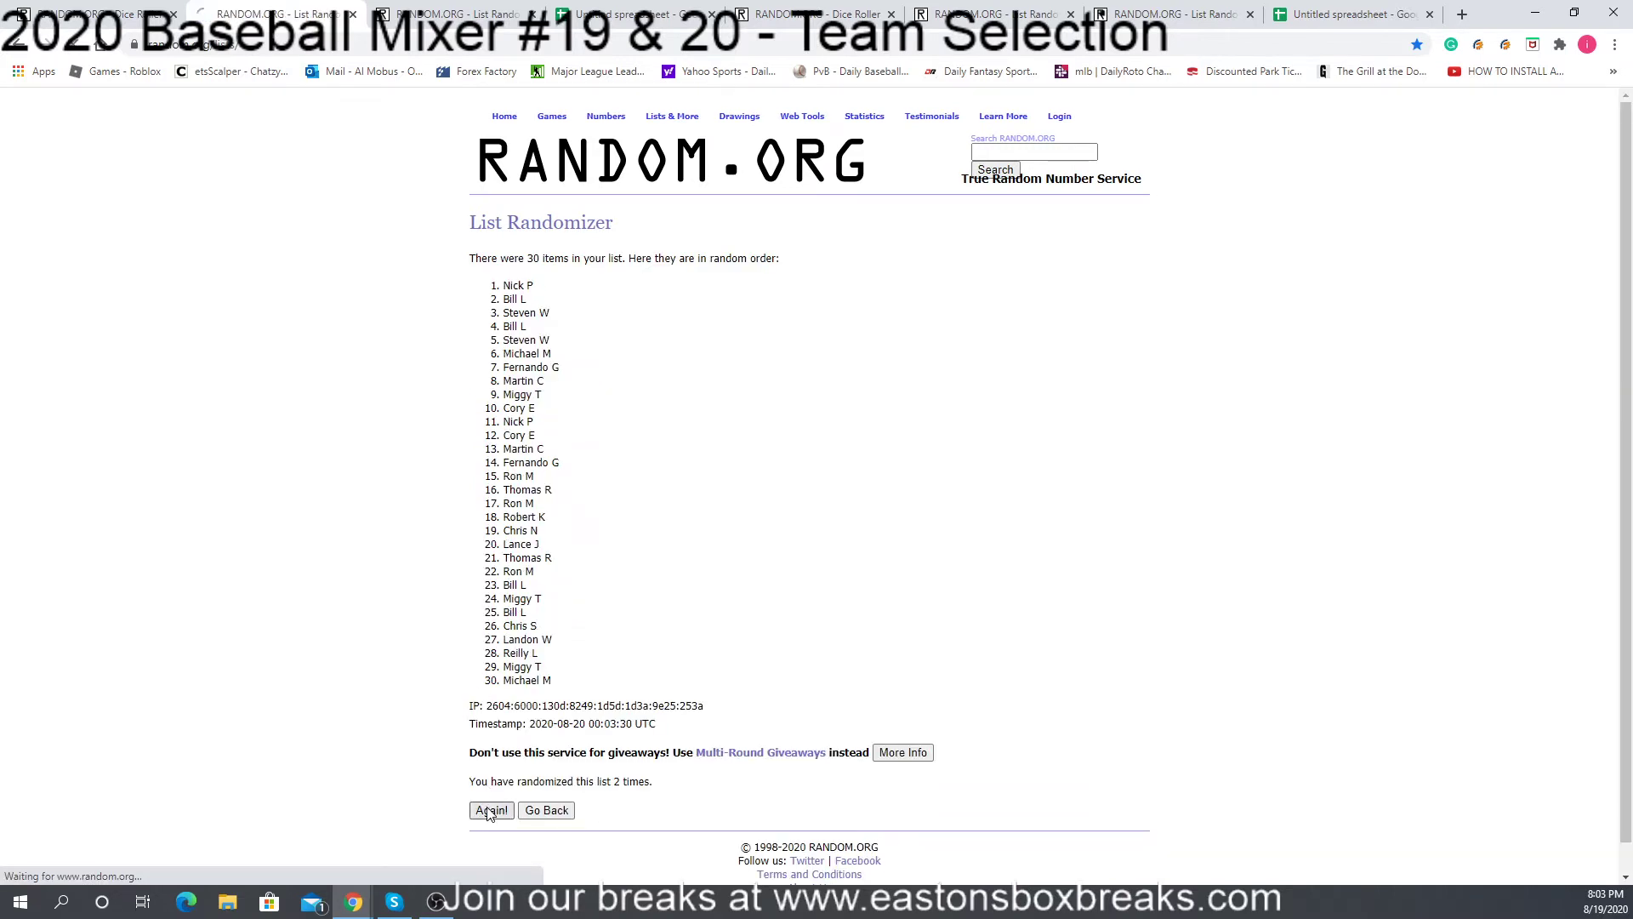
pyautogui.click(491, 810)
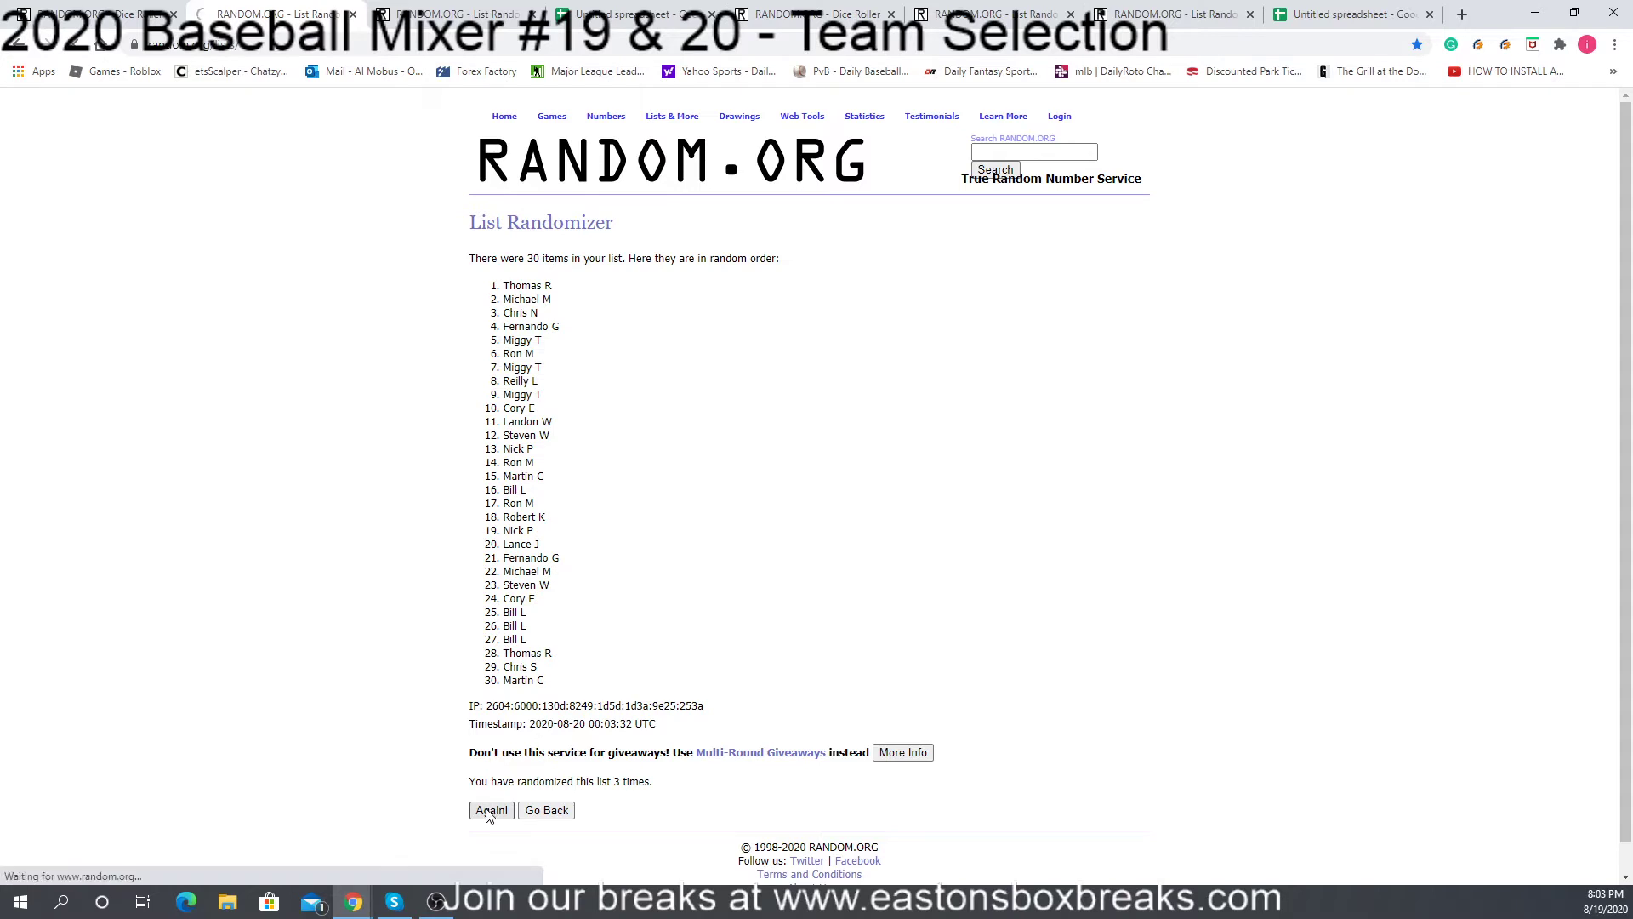
pyautogui.click(491, 810)
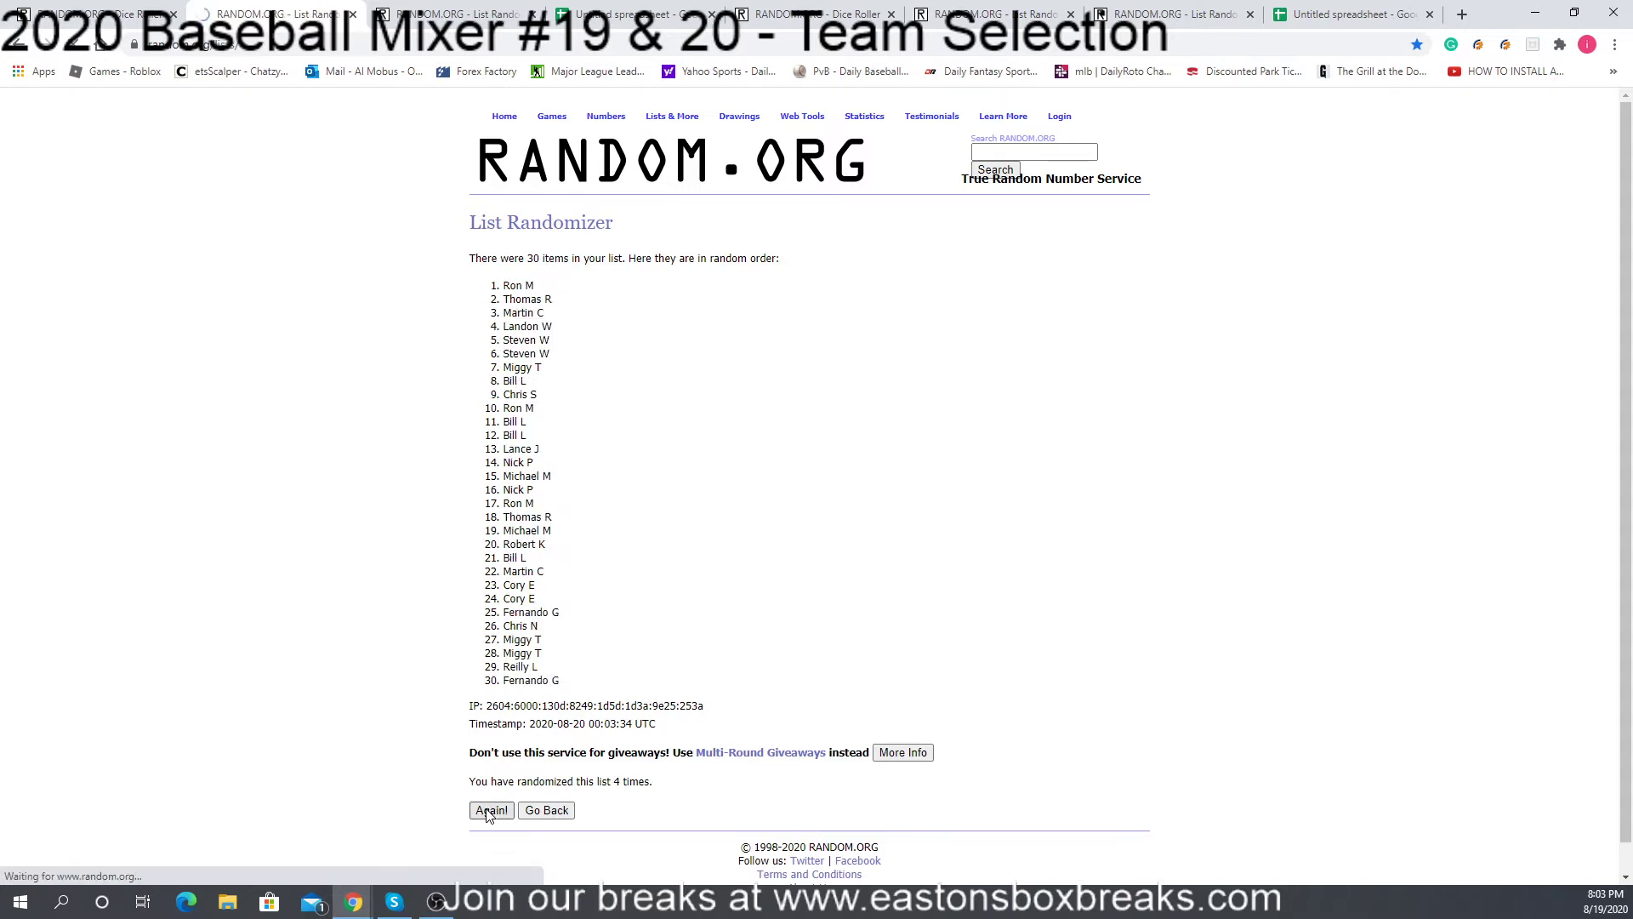
pyautogui.click(490, 812)
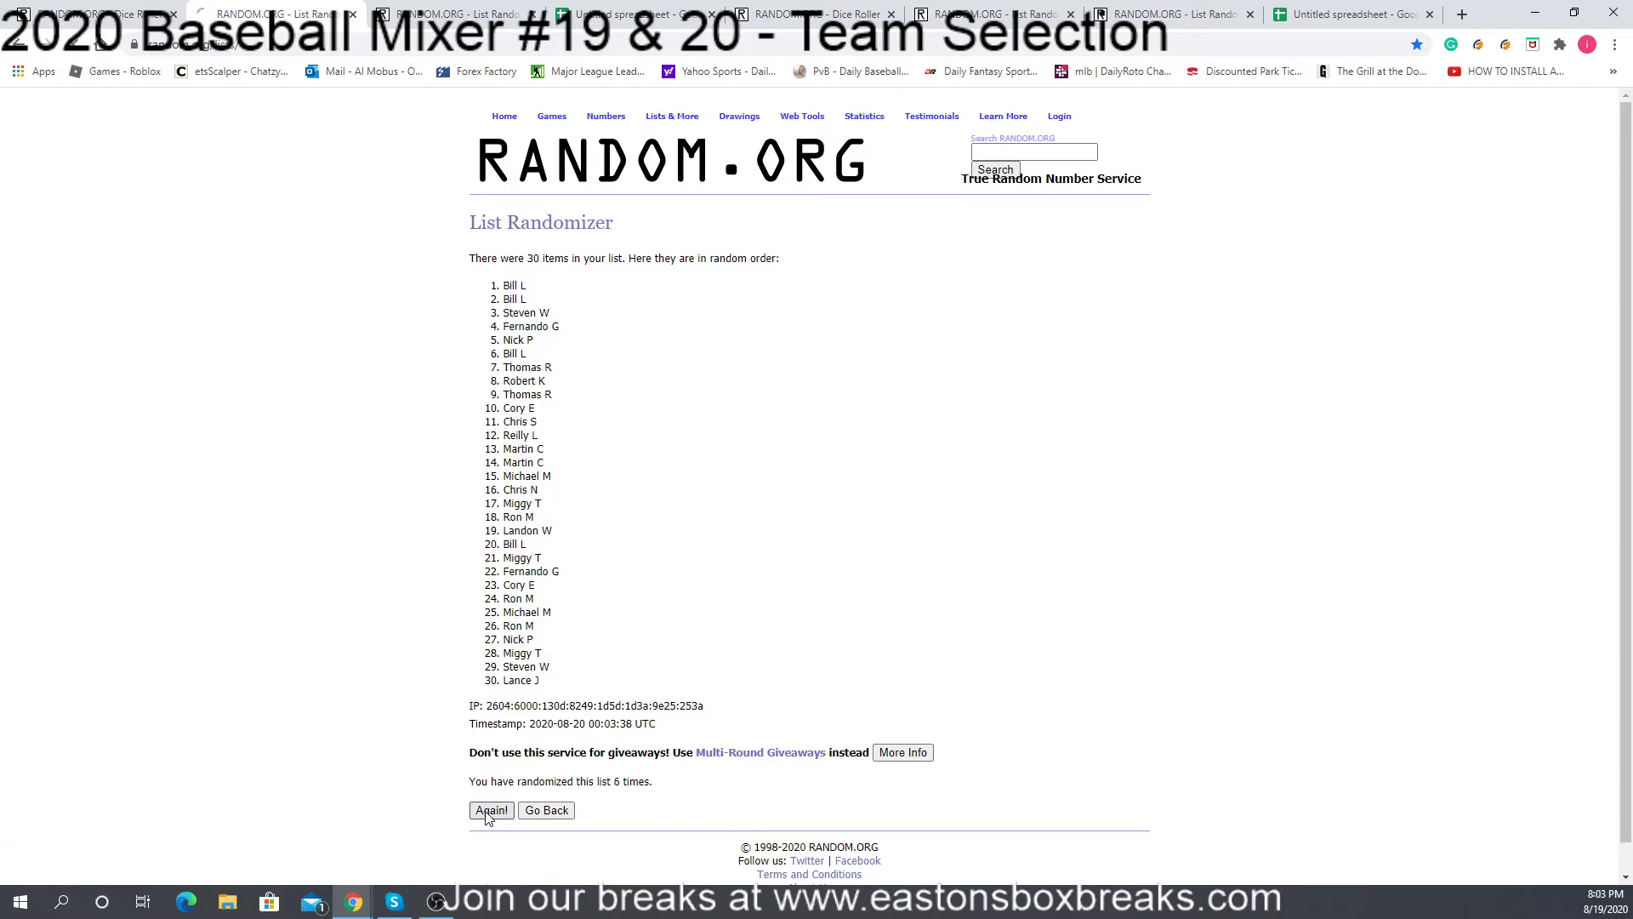
pyautogui.click(489, 813)
pyautogui.click(489, 814)
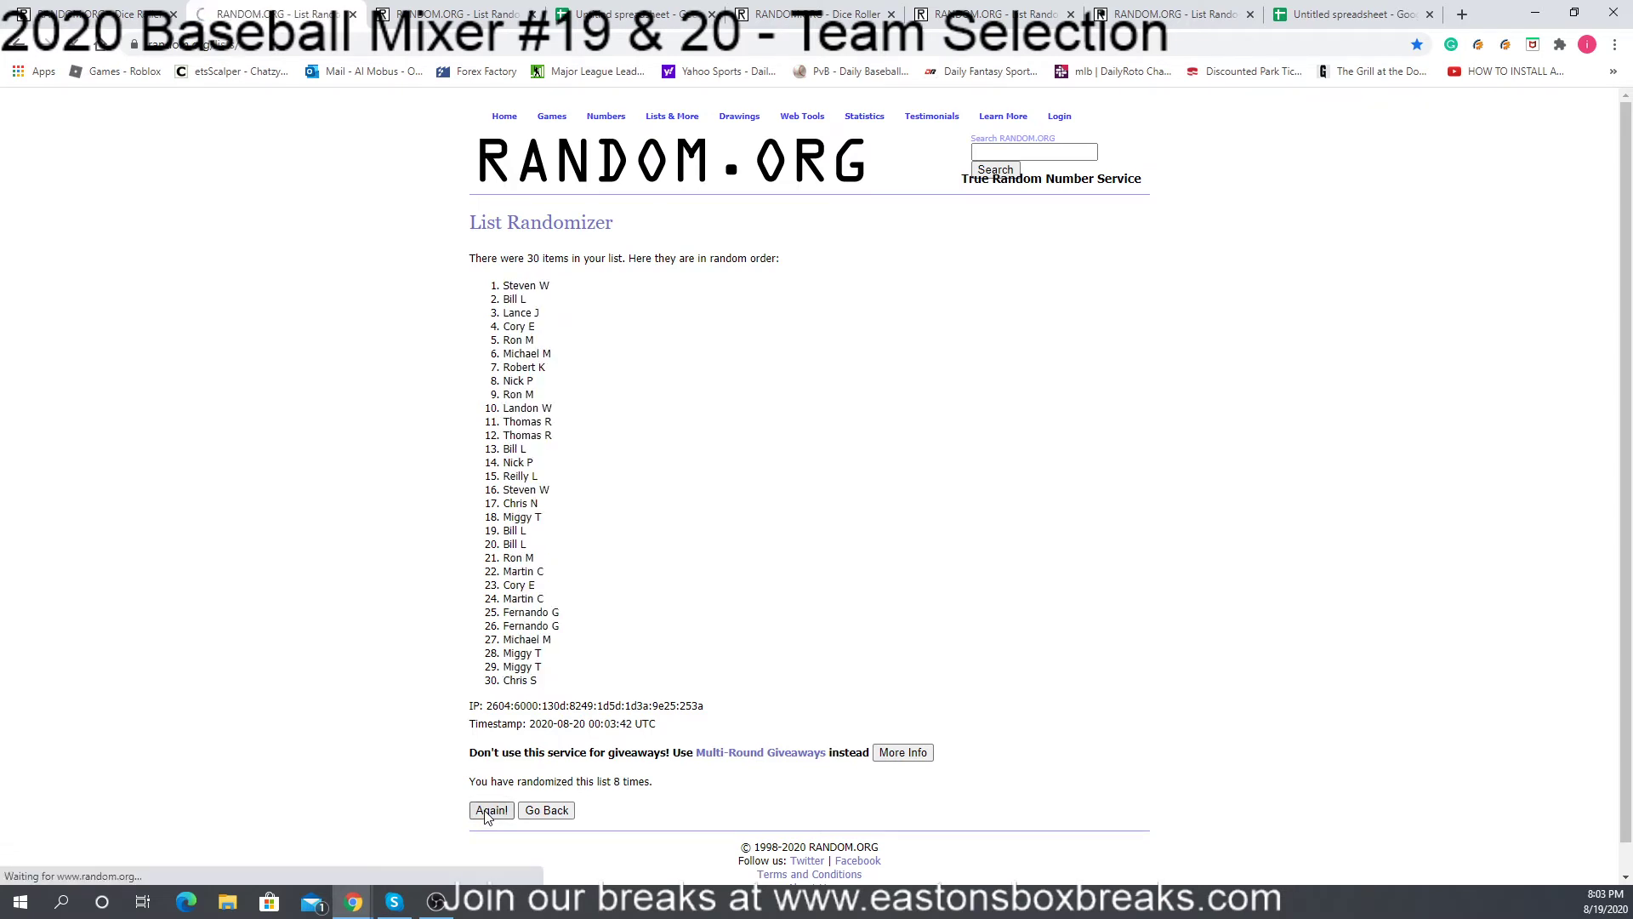
pyautogui.click(490, 813)
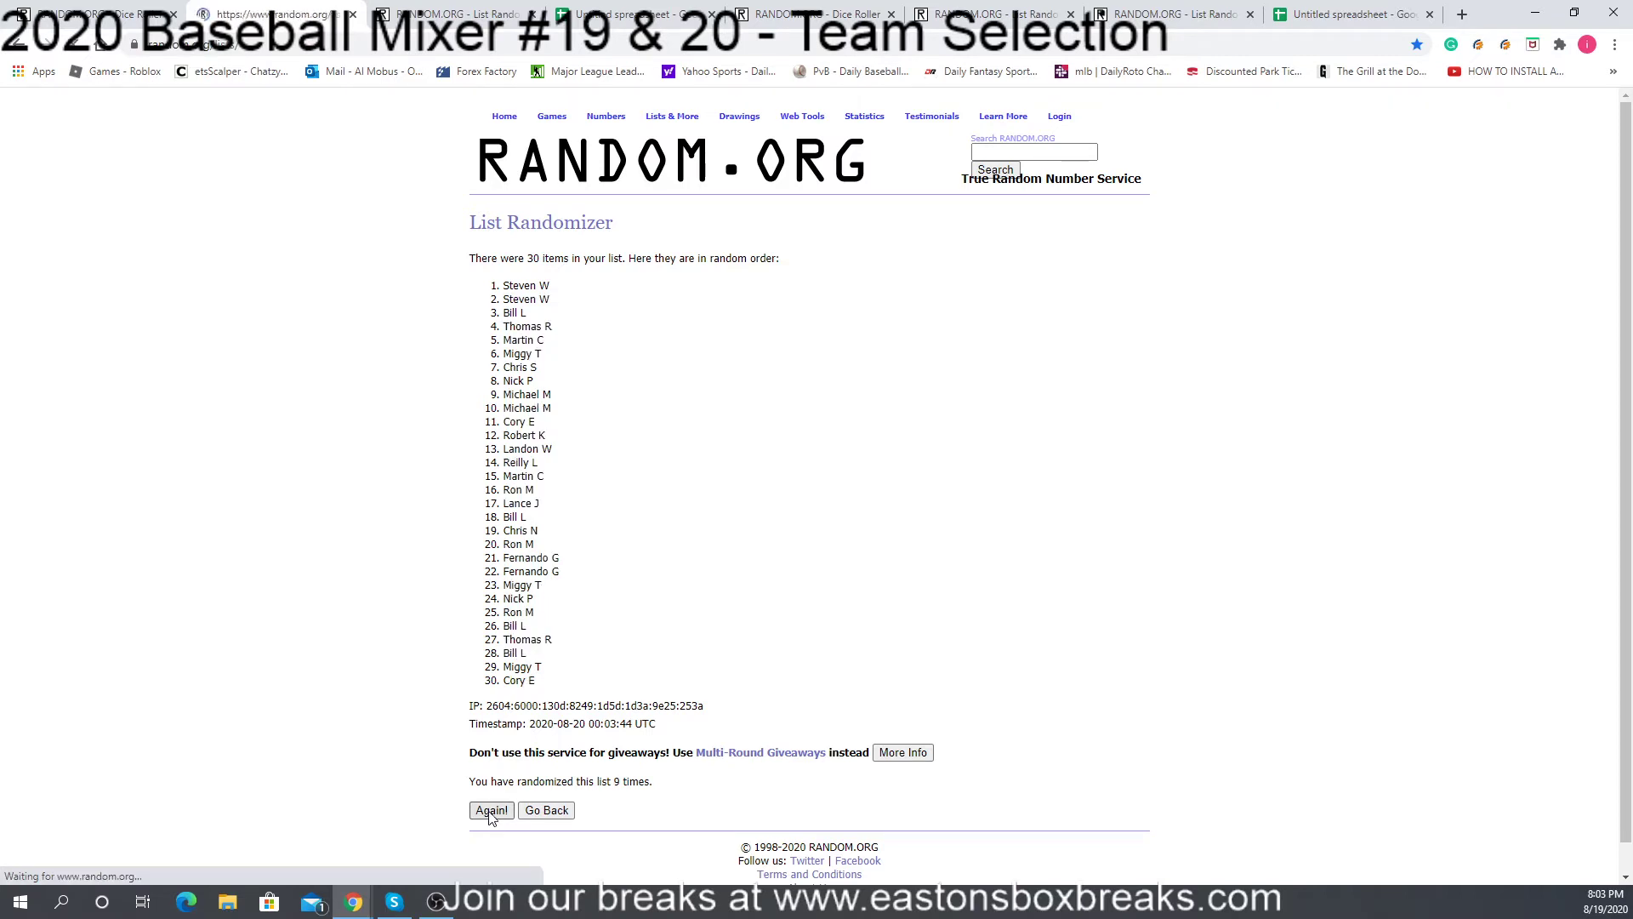
pyautogui.click(490, 813)
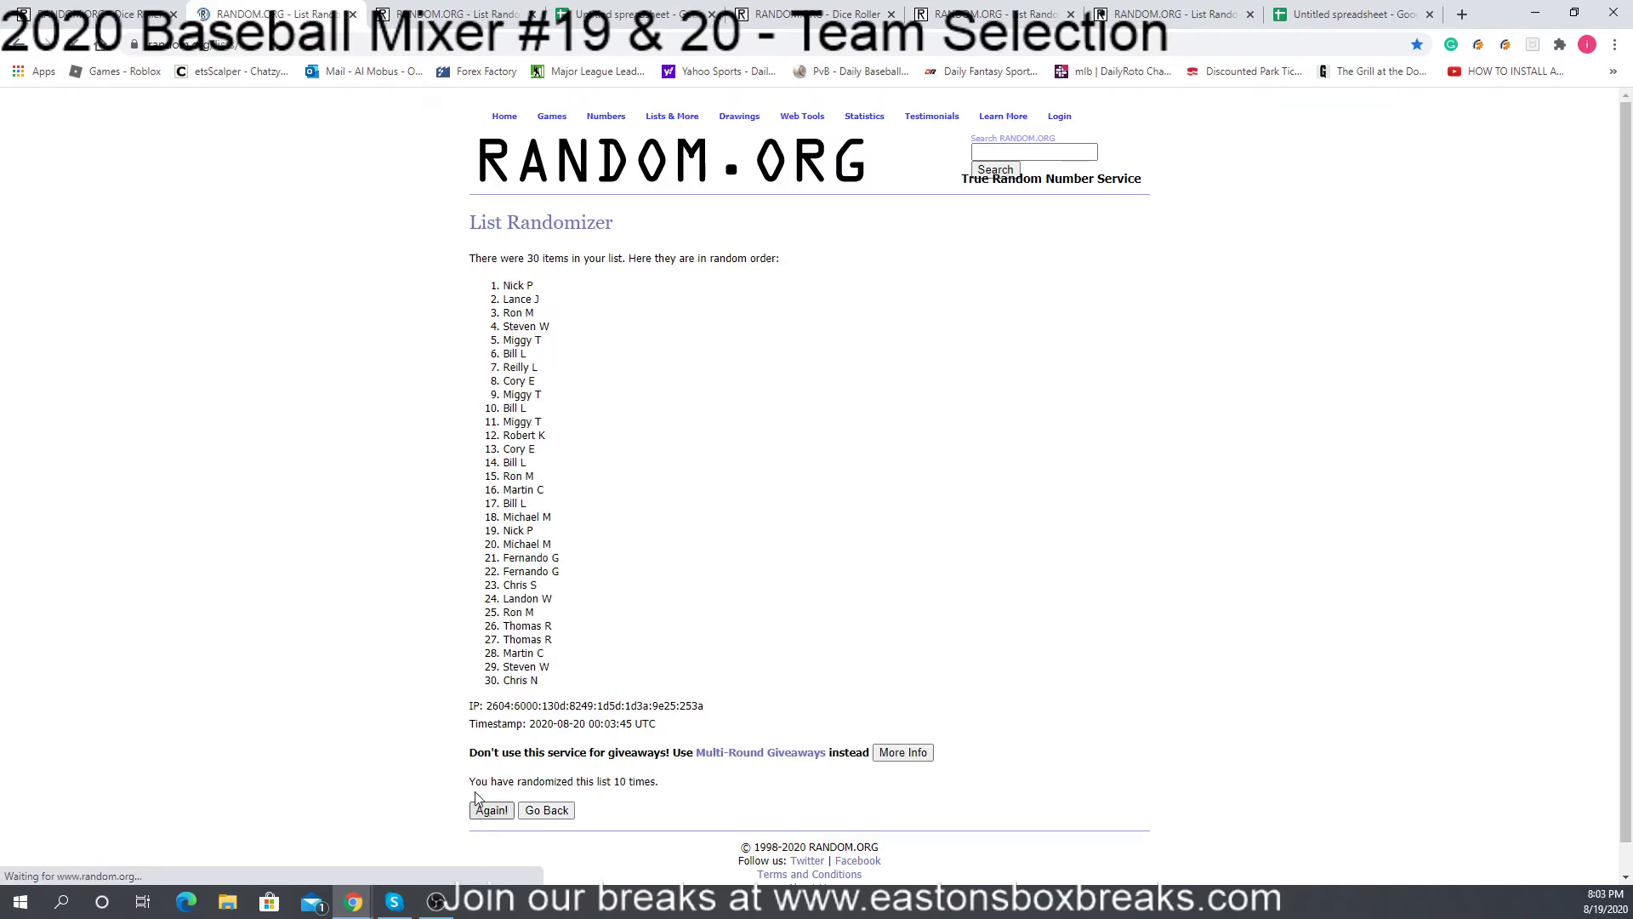
pyautogui.click(490, 811)
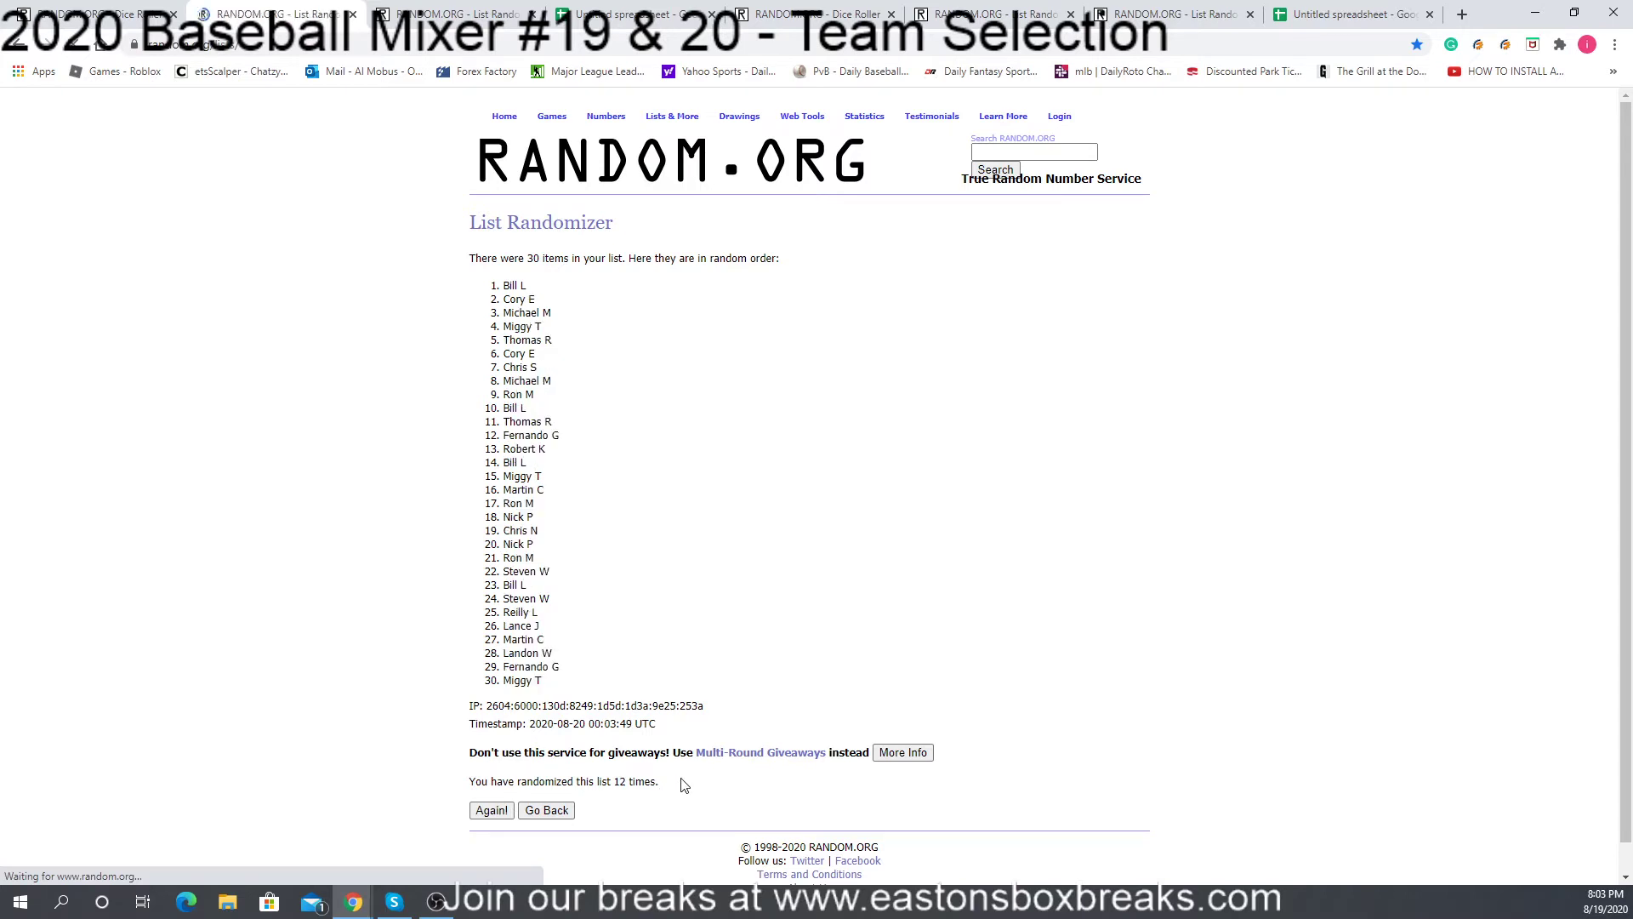
pyautogui.moveTo(684, 784); pyautogui.dragTo(579, 780)
pyautogui.moveTo(600, 683); pyautogui.dragTo(501, 286)
# Step: Copy the 30 shuffled names and paste them into cells A1:A30 of the spreadsheet
pyautogui.rightClick(507, 296)
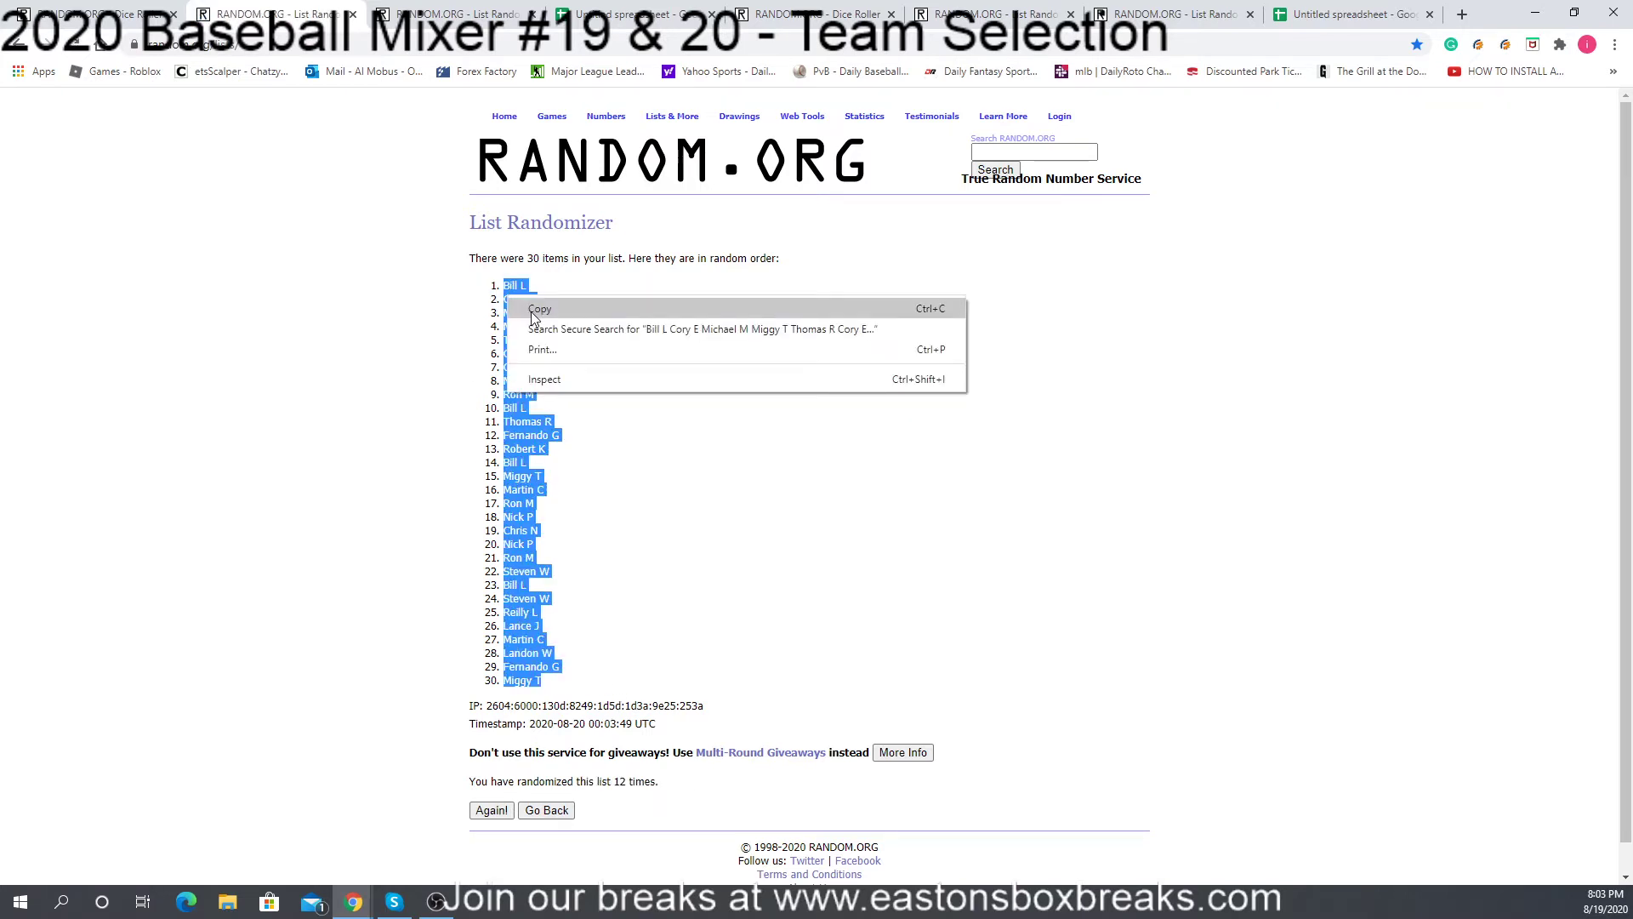
pyautogui.click(531, 311)
pyautogui.click(631, 14)
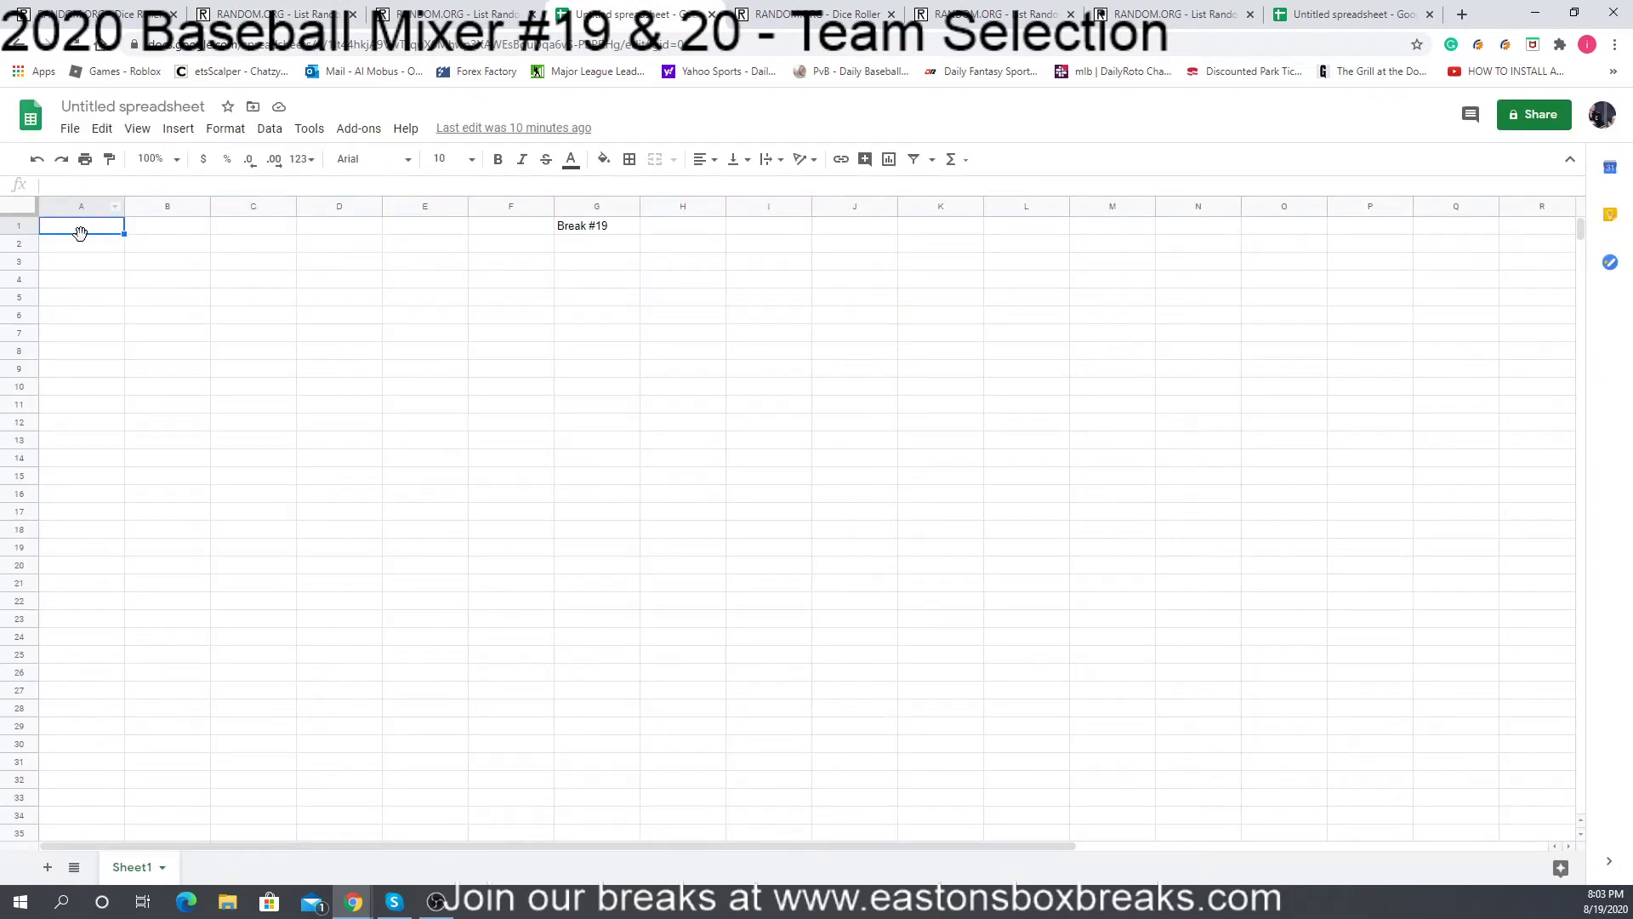
pyautogui.rightClick(80, 233)
pyautogui.click(134, 299)
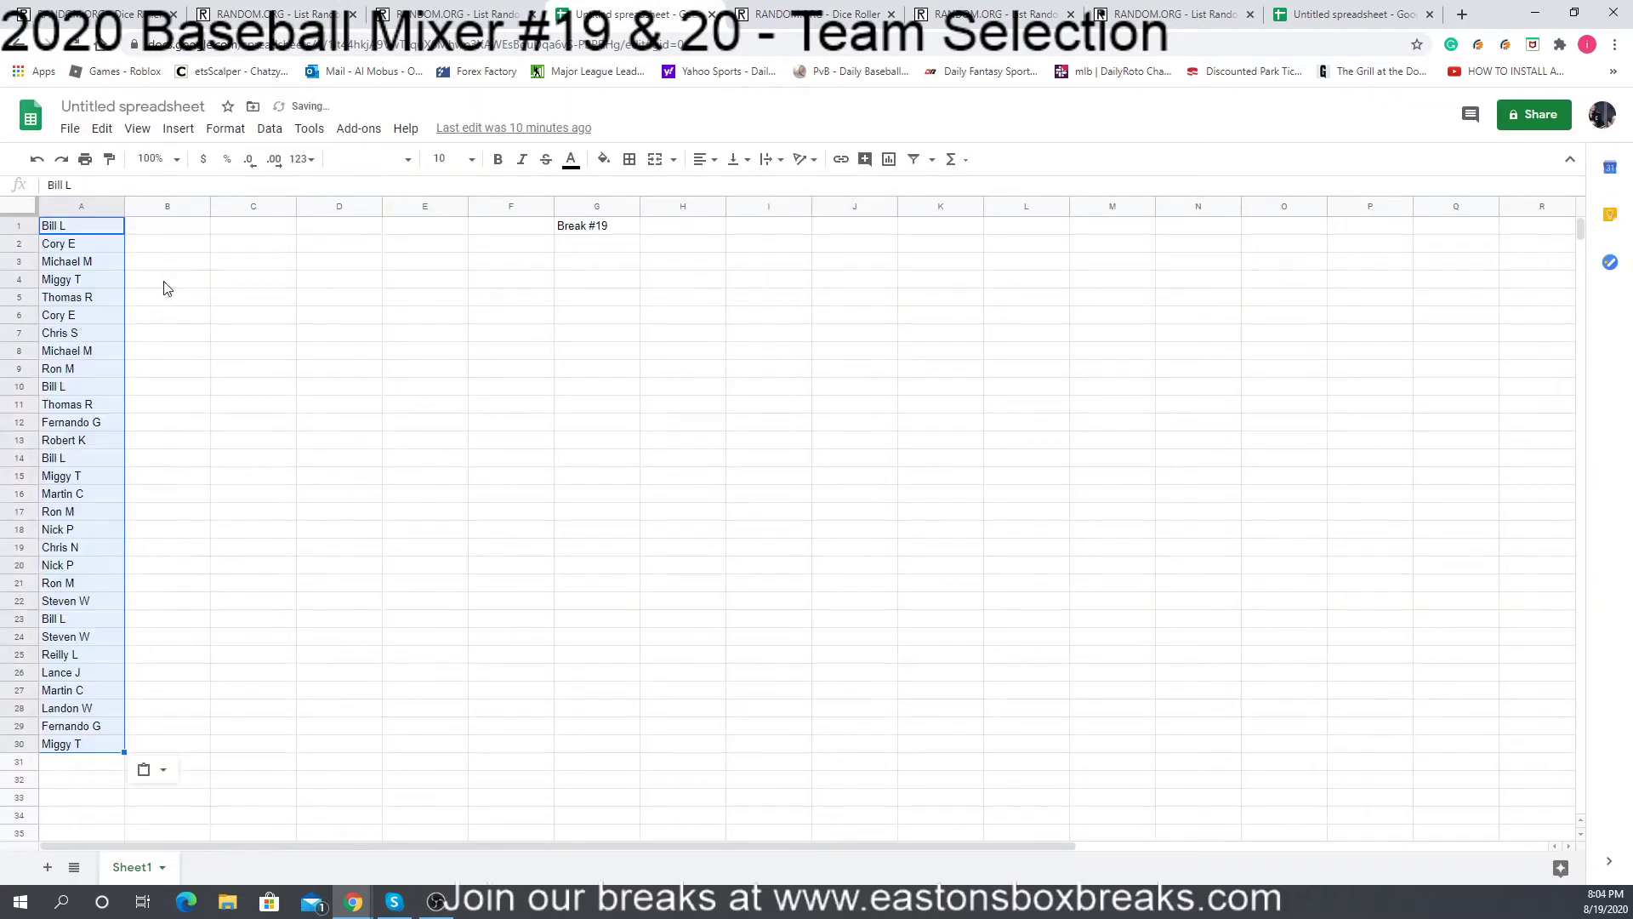
pyautogui.click(176, 235)
pyautogui.click(434, 17)
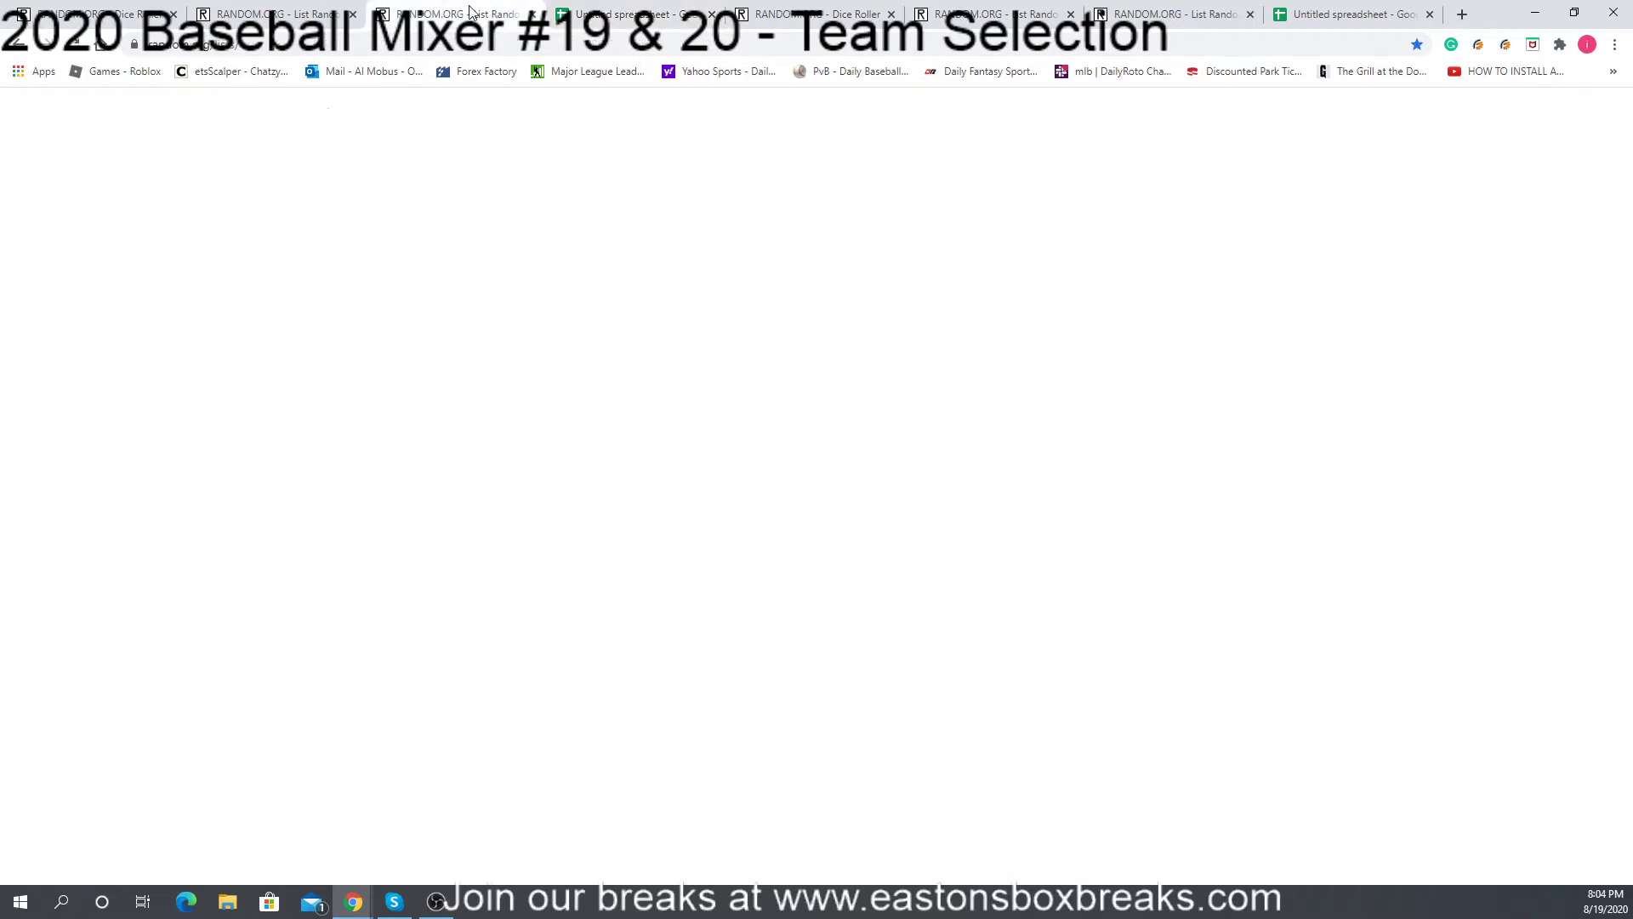
# Step: Randomize the 30 MLB teams 12 times, Colorado Rockies first, and select the list
pyautogui.click(508, 618)
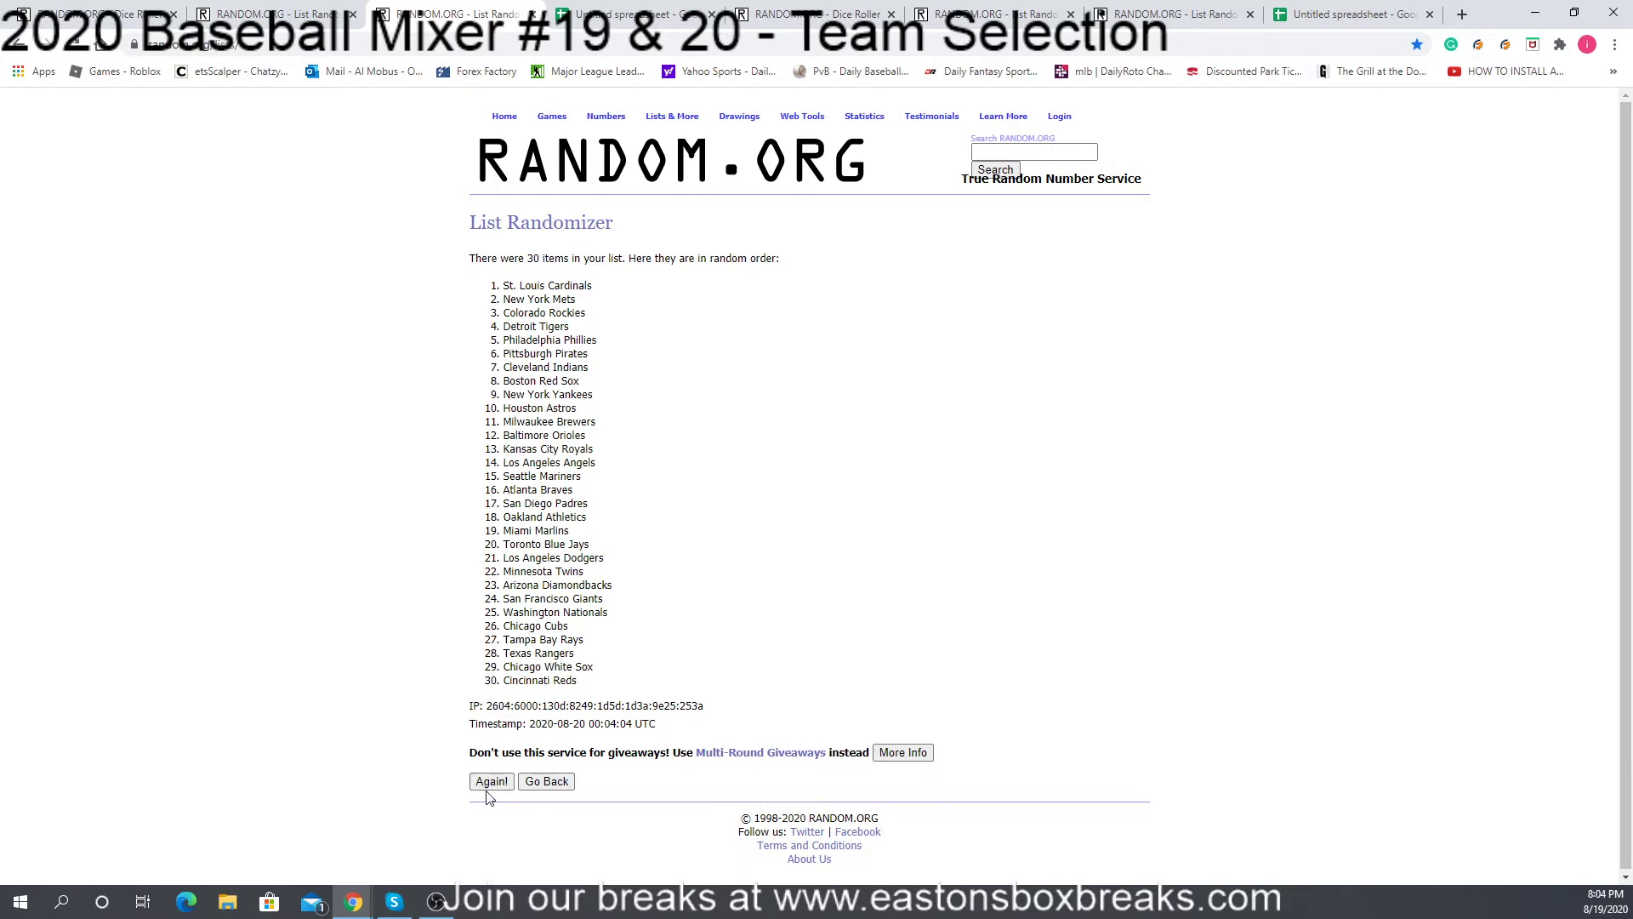
pyautogui.click(486, 786)
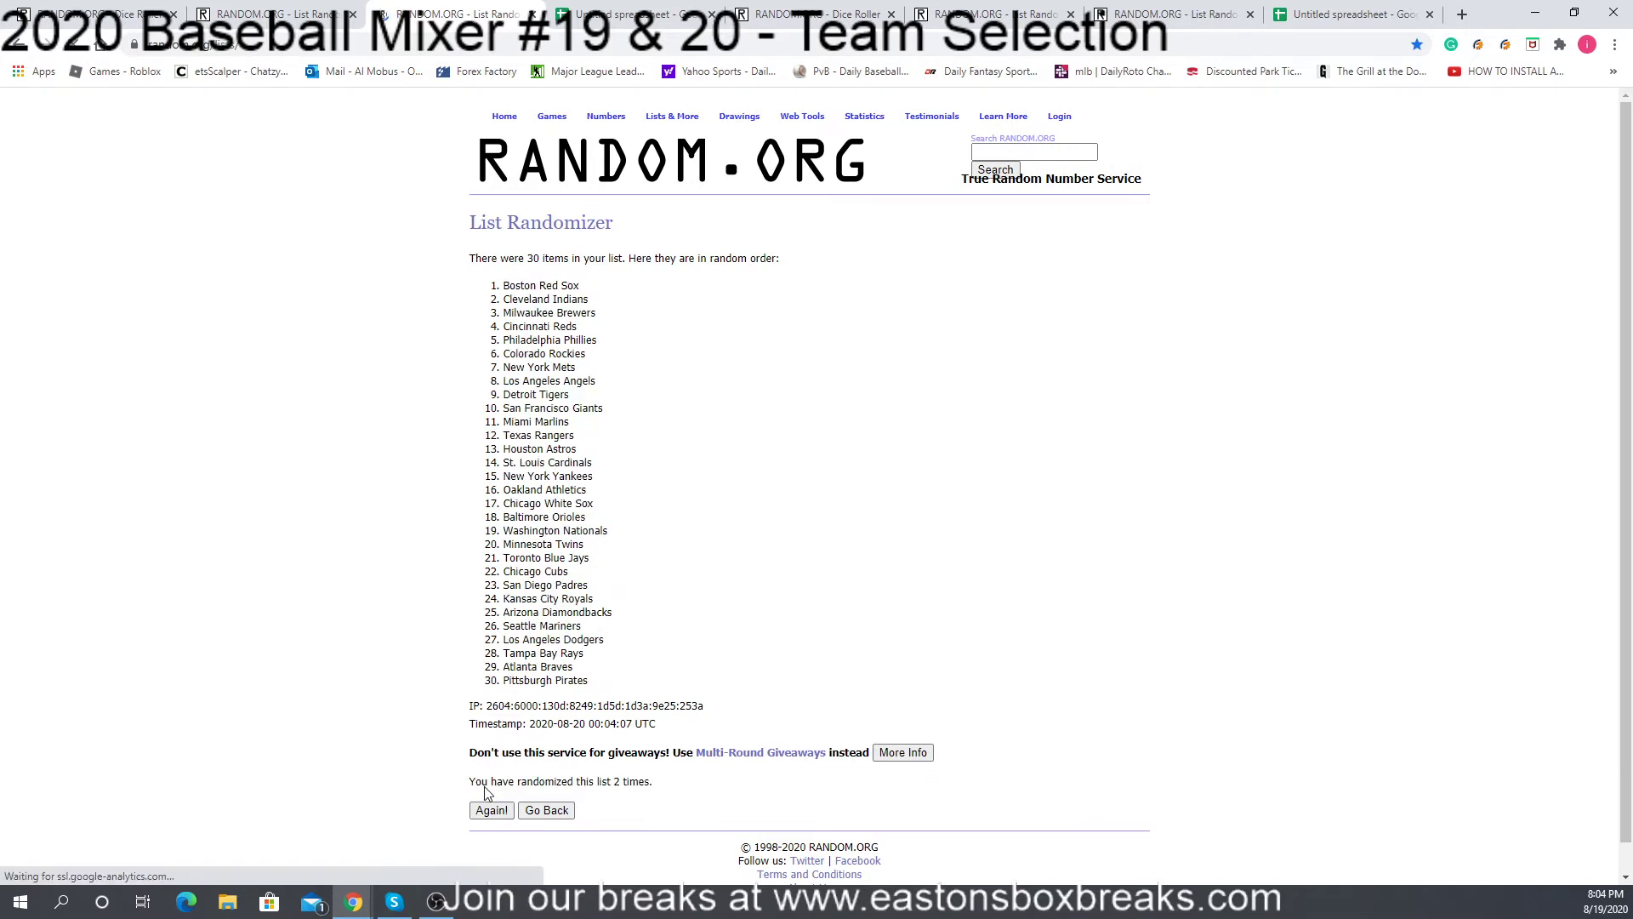
pyautogui.click(486, 815)
pyautogui.click(485, 812)
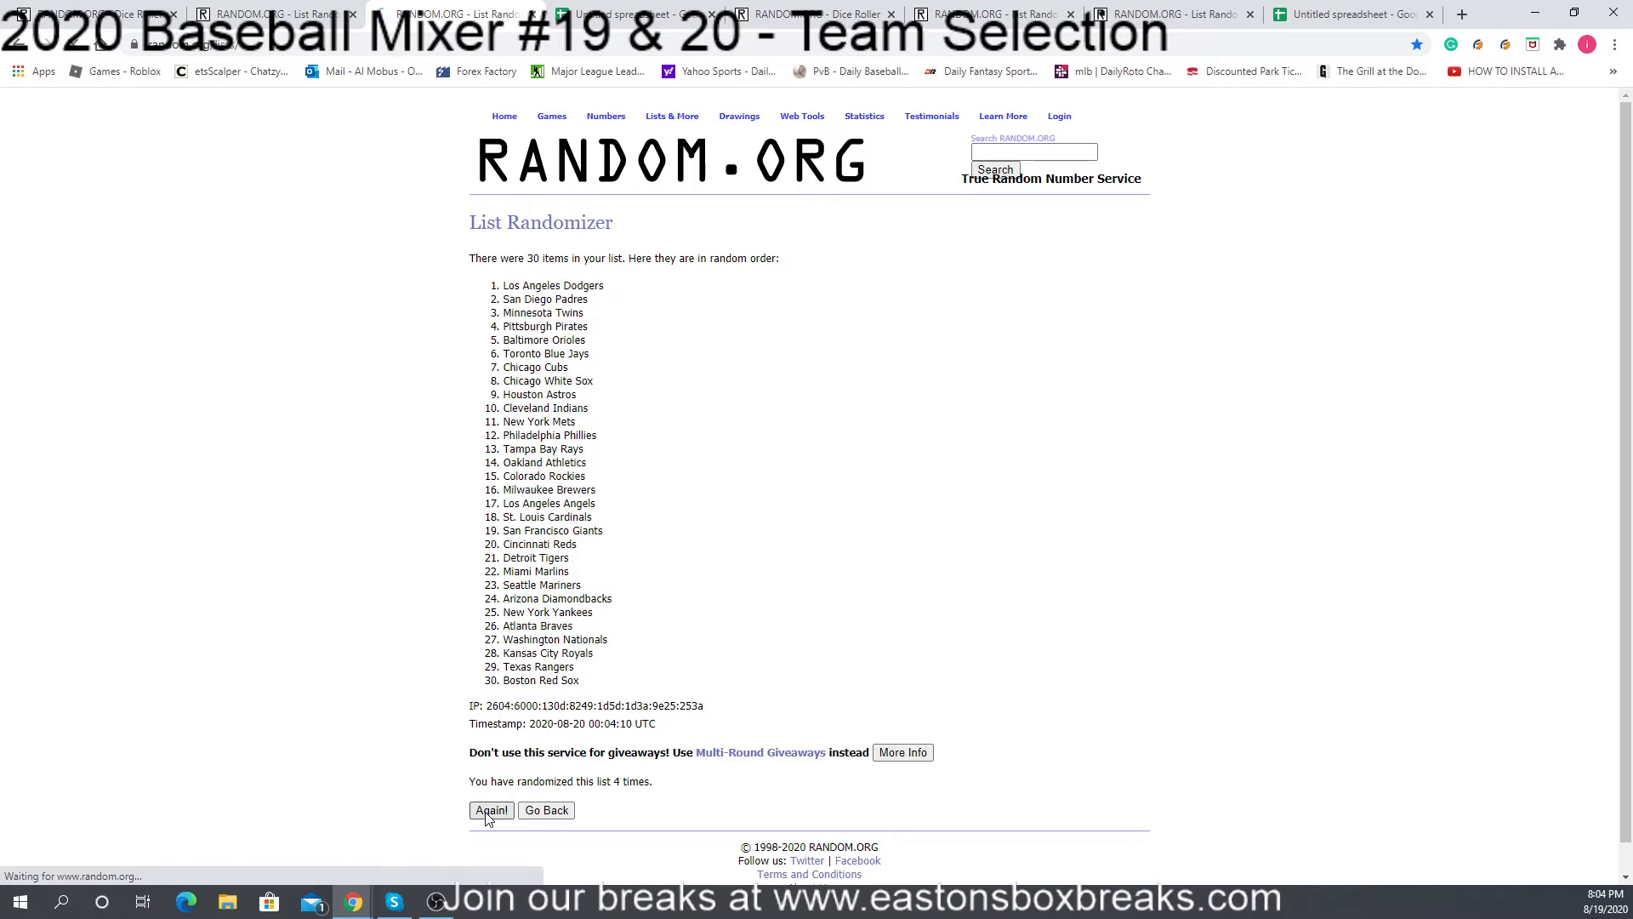
pyautogui.click(487, 815)
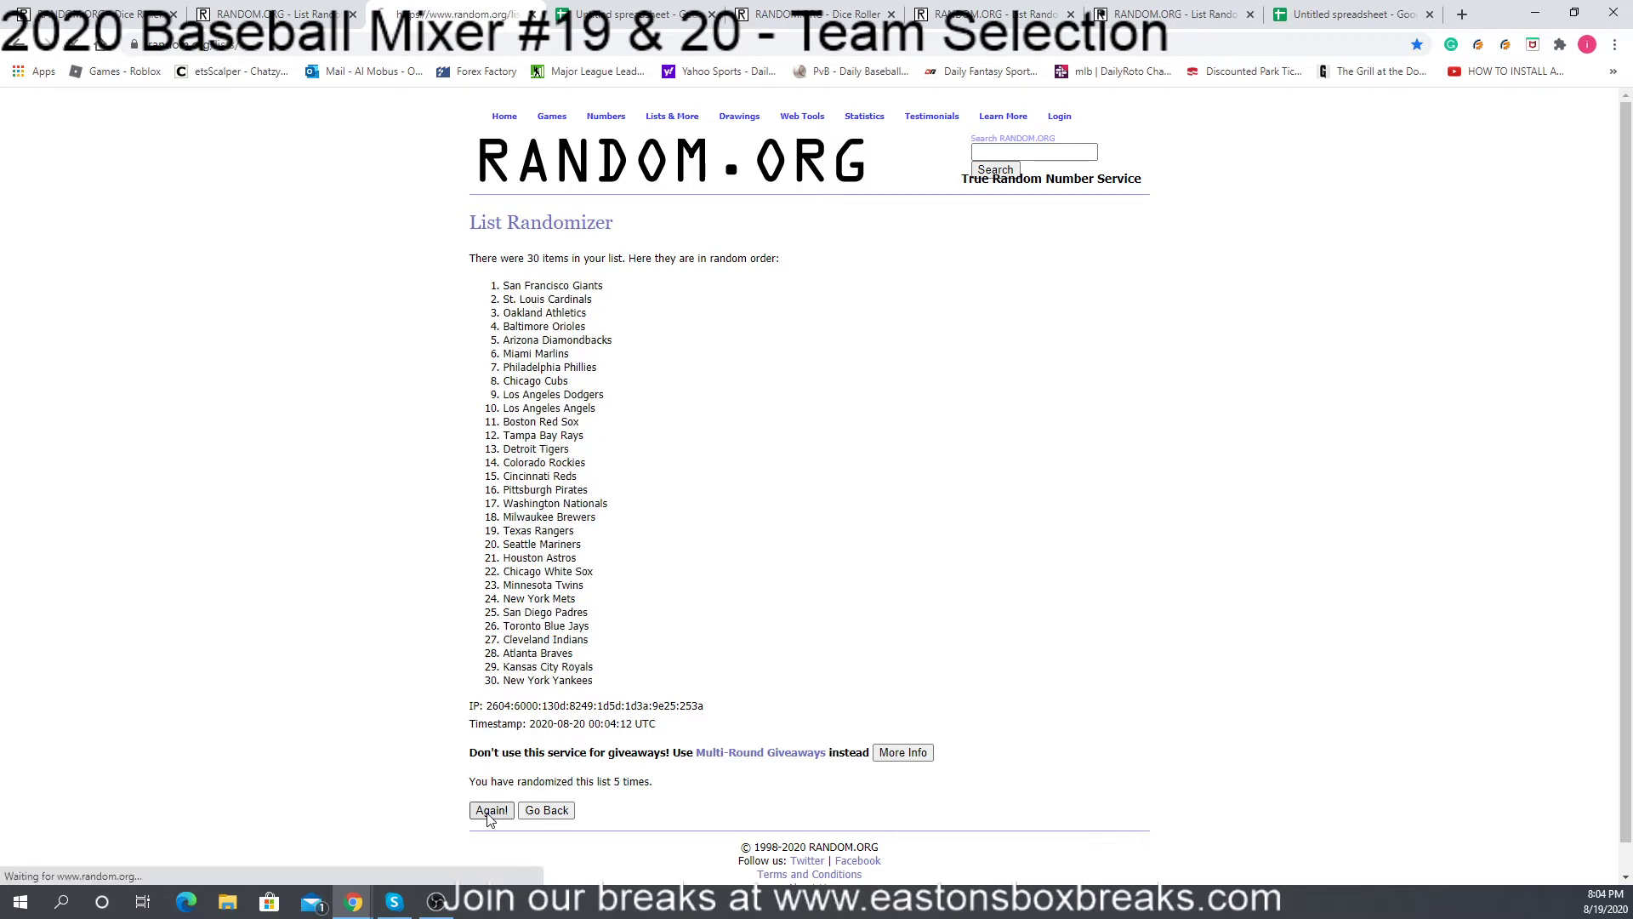
pyautogui.click(487, 815)
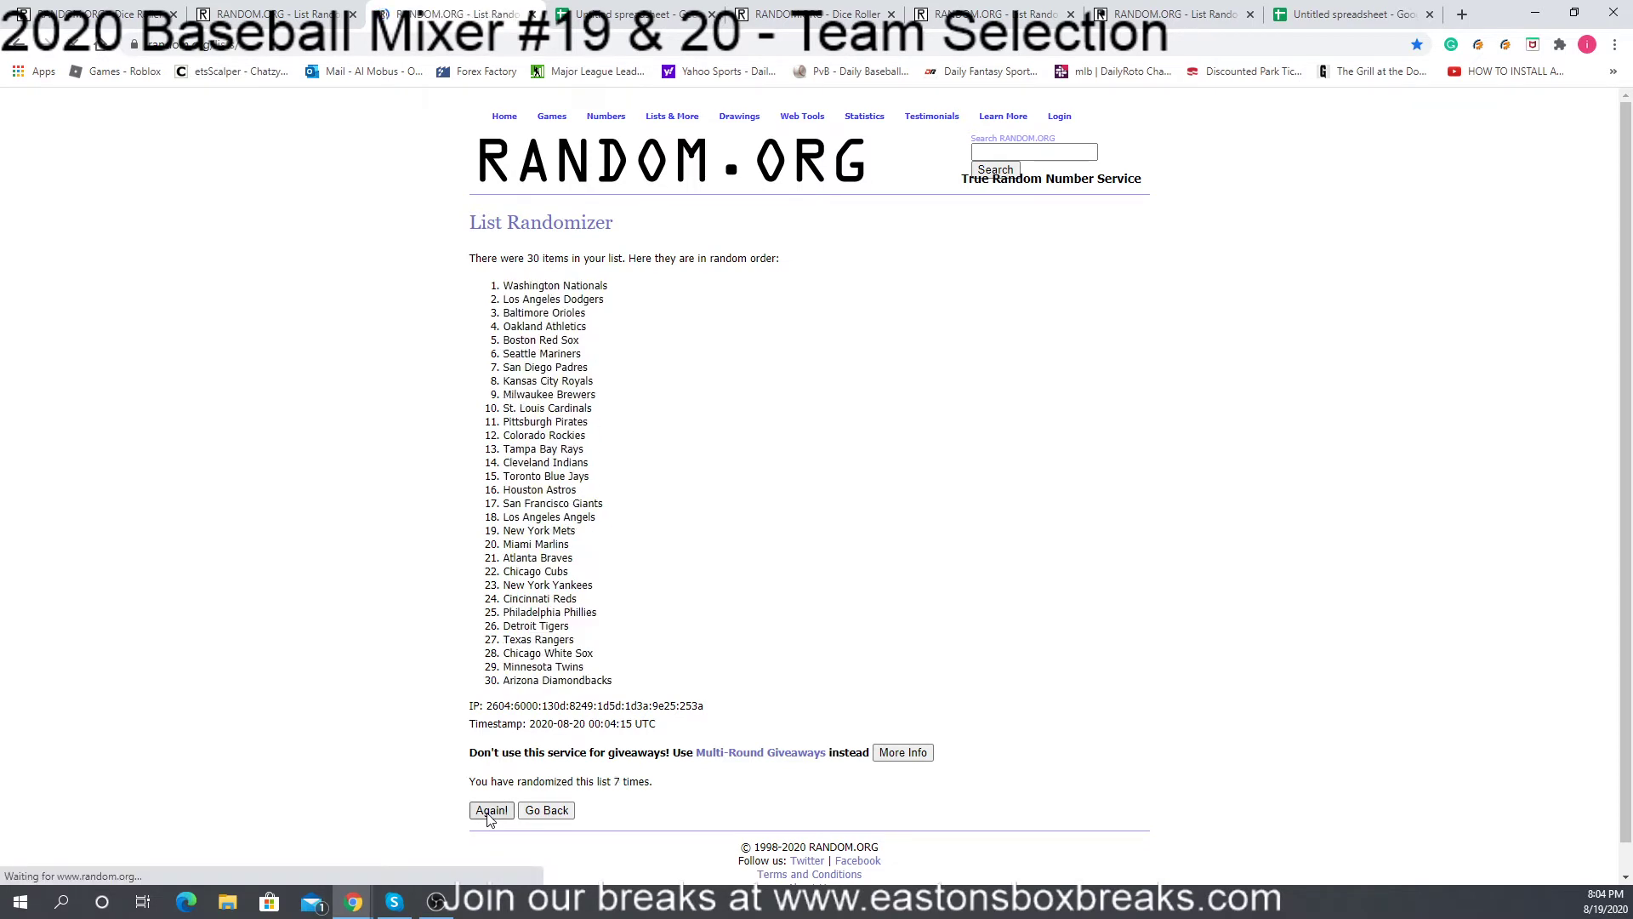
pyautogui.click(487, 814)
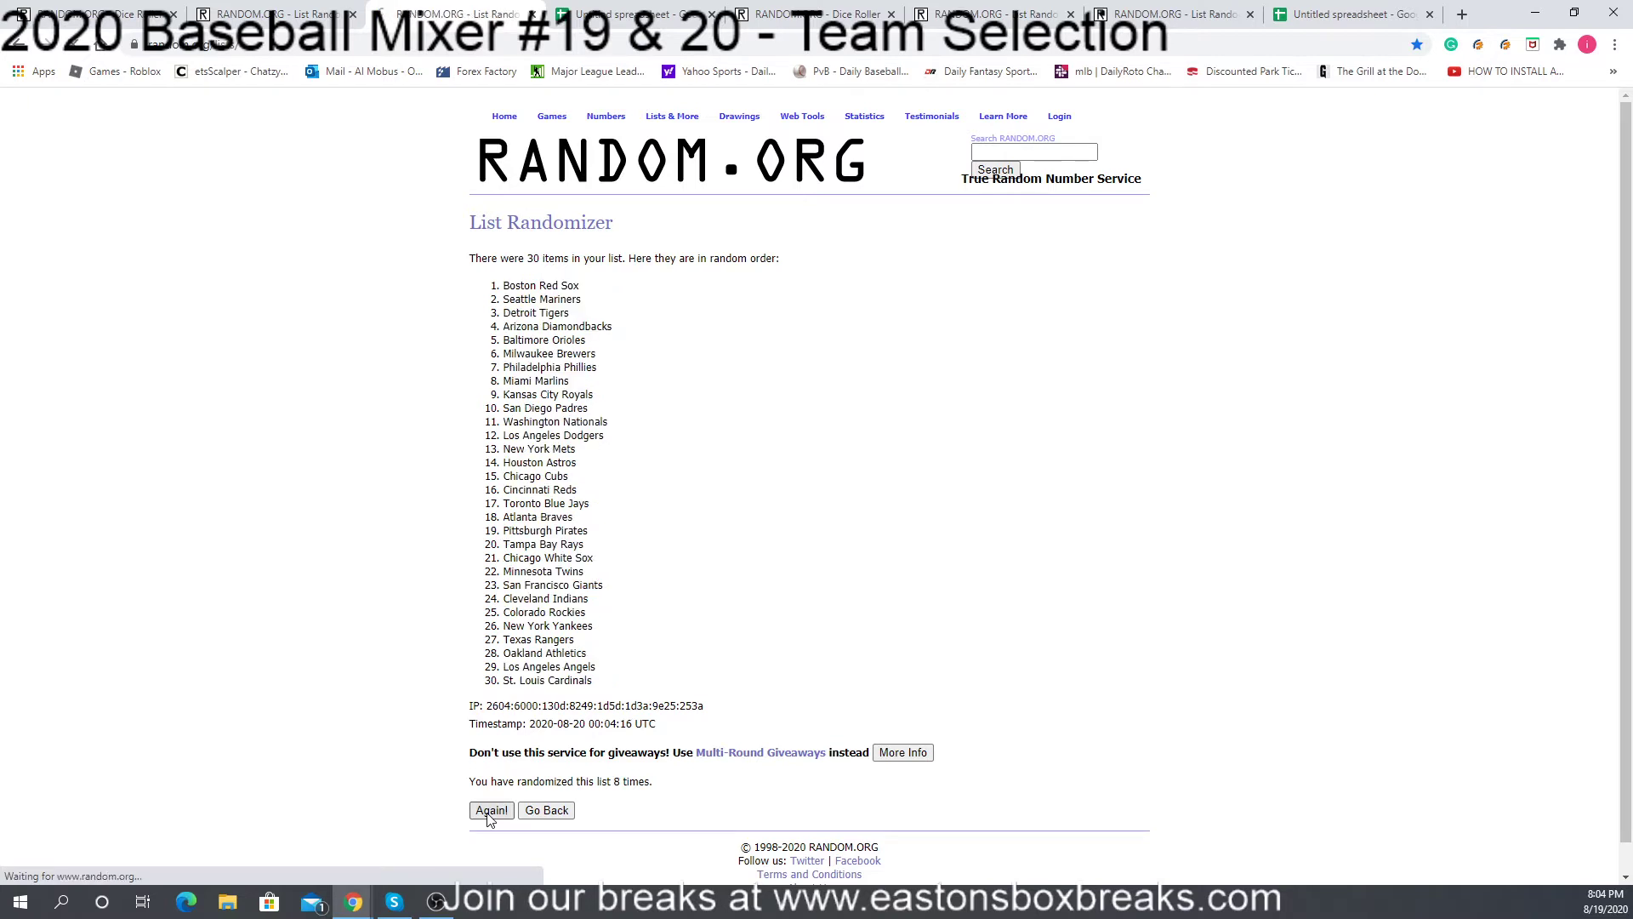
pyautogui.click(487, 815)
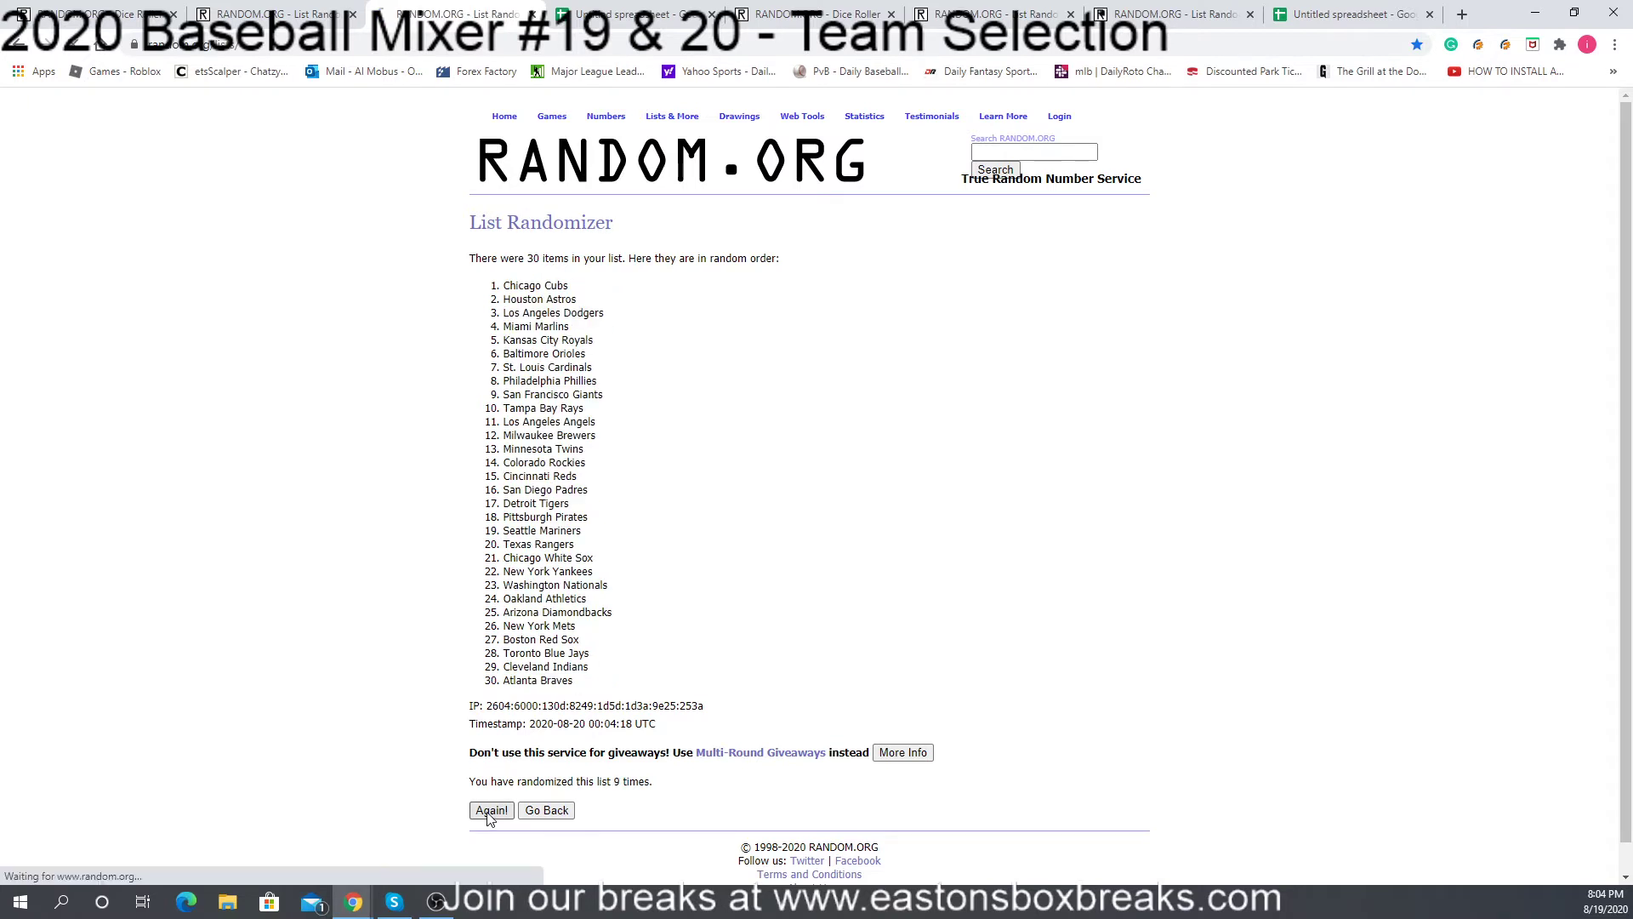
pyautogui.click(489, 813)
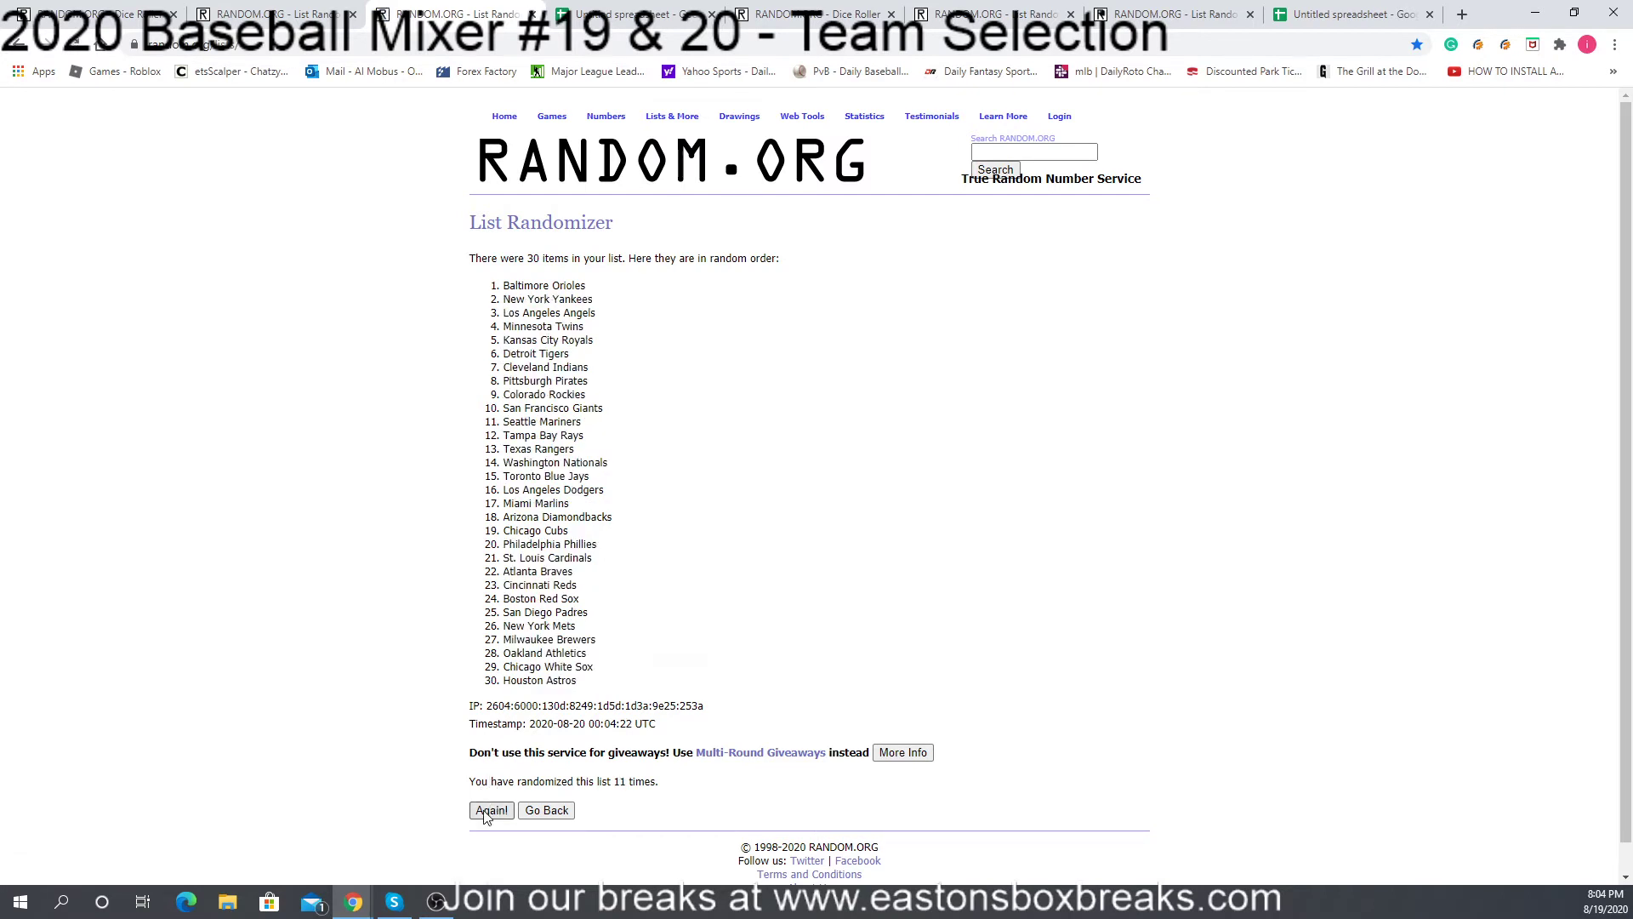
pyautogui.click(489, 812)
pyautogui.moveTo(671, 788); pyautogui.dragTo(593, 780)
pyautogui.moveTo(598, 686); pyautogui.dragTo(456, 281)
pyautogui.hotkey('ctrl', 'c')
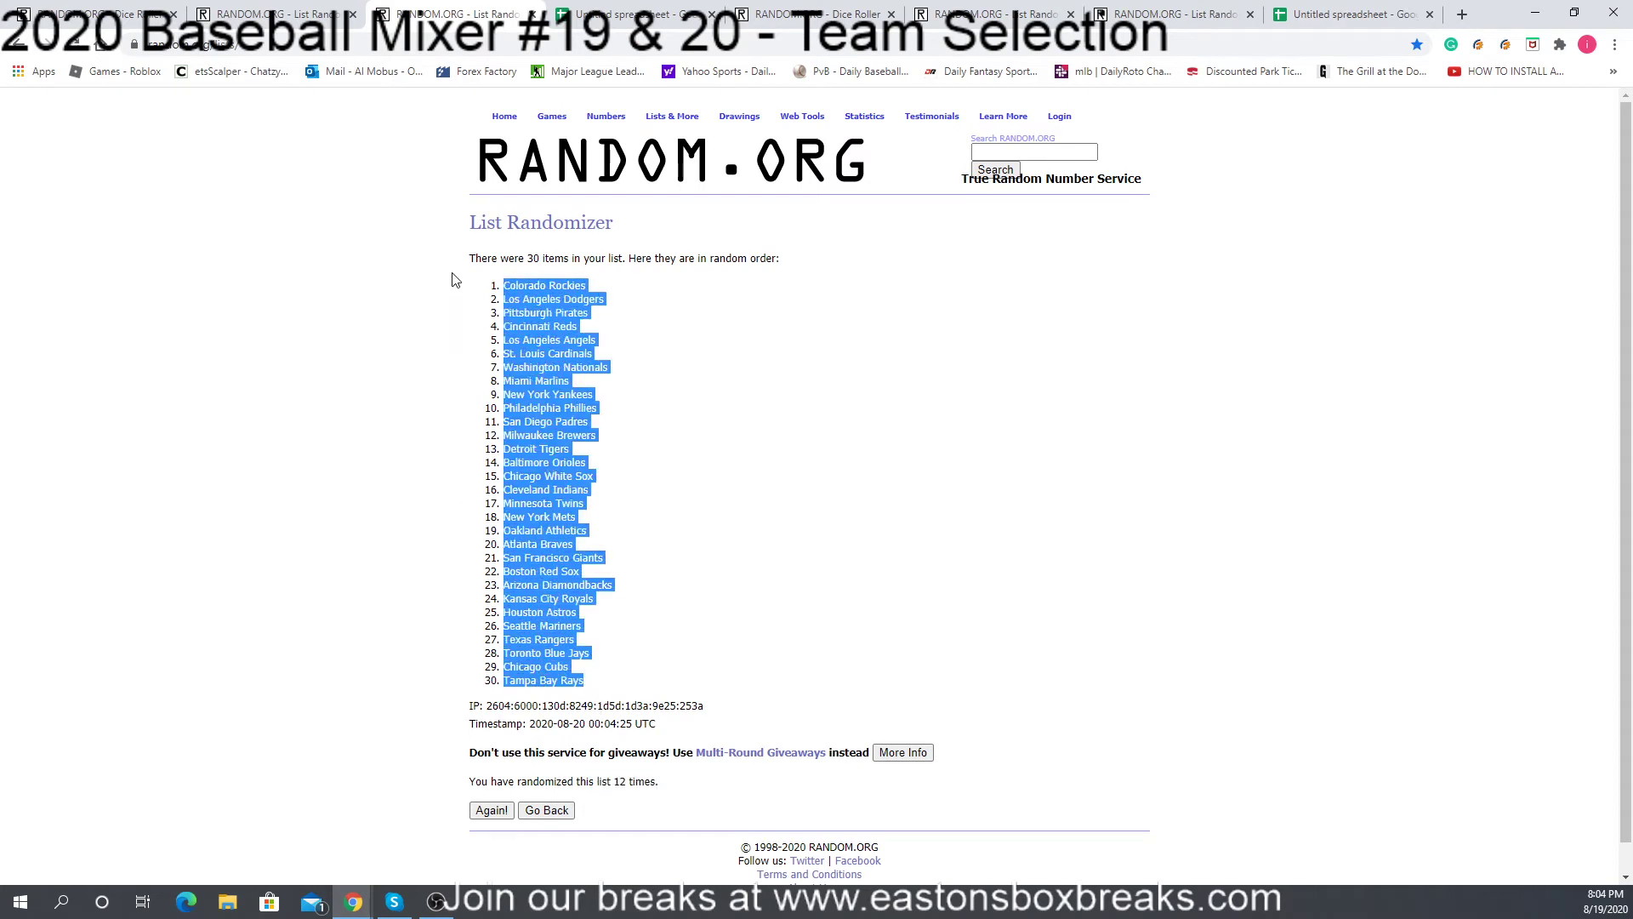
# Step: Copy the 30 shuffled teams and paste them into B1:B30 beside the names
pyautogui.rightClick(512, 304)
pyautogui.click(542, 326)
pyautogui.click(568, 11)
pyautogui.rightClick(184, 238)
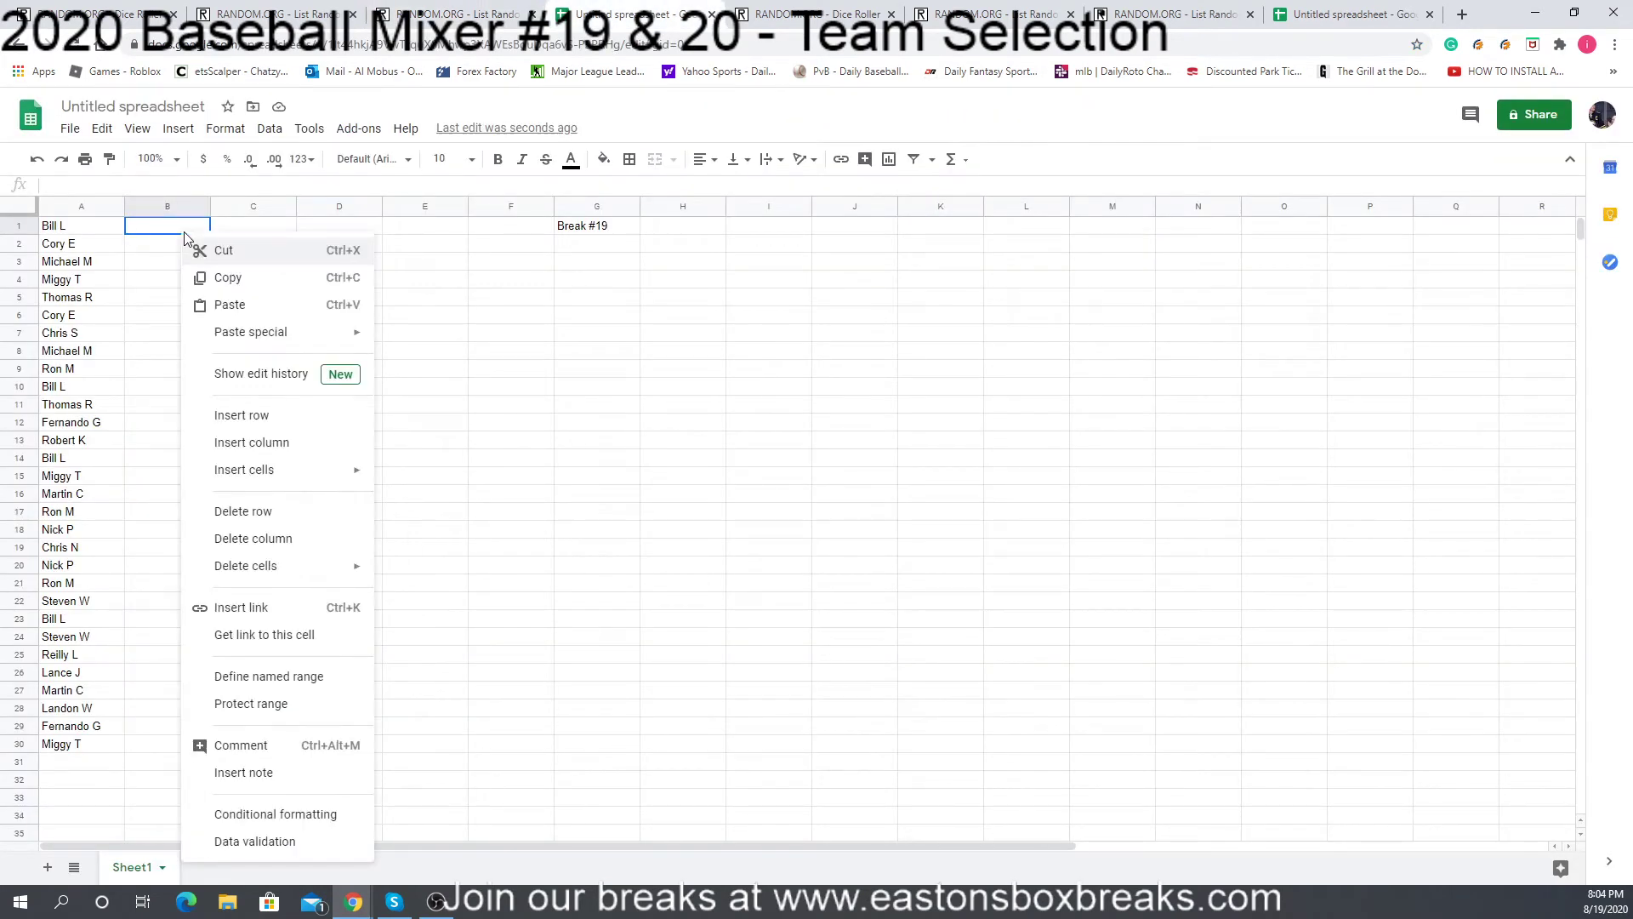
pyautogui.click(279, 305)
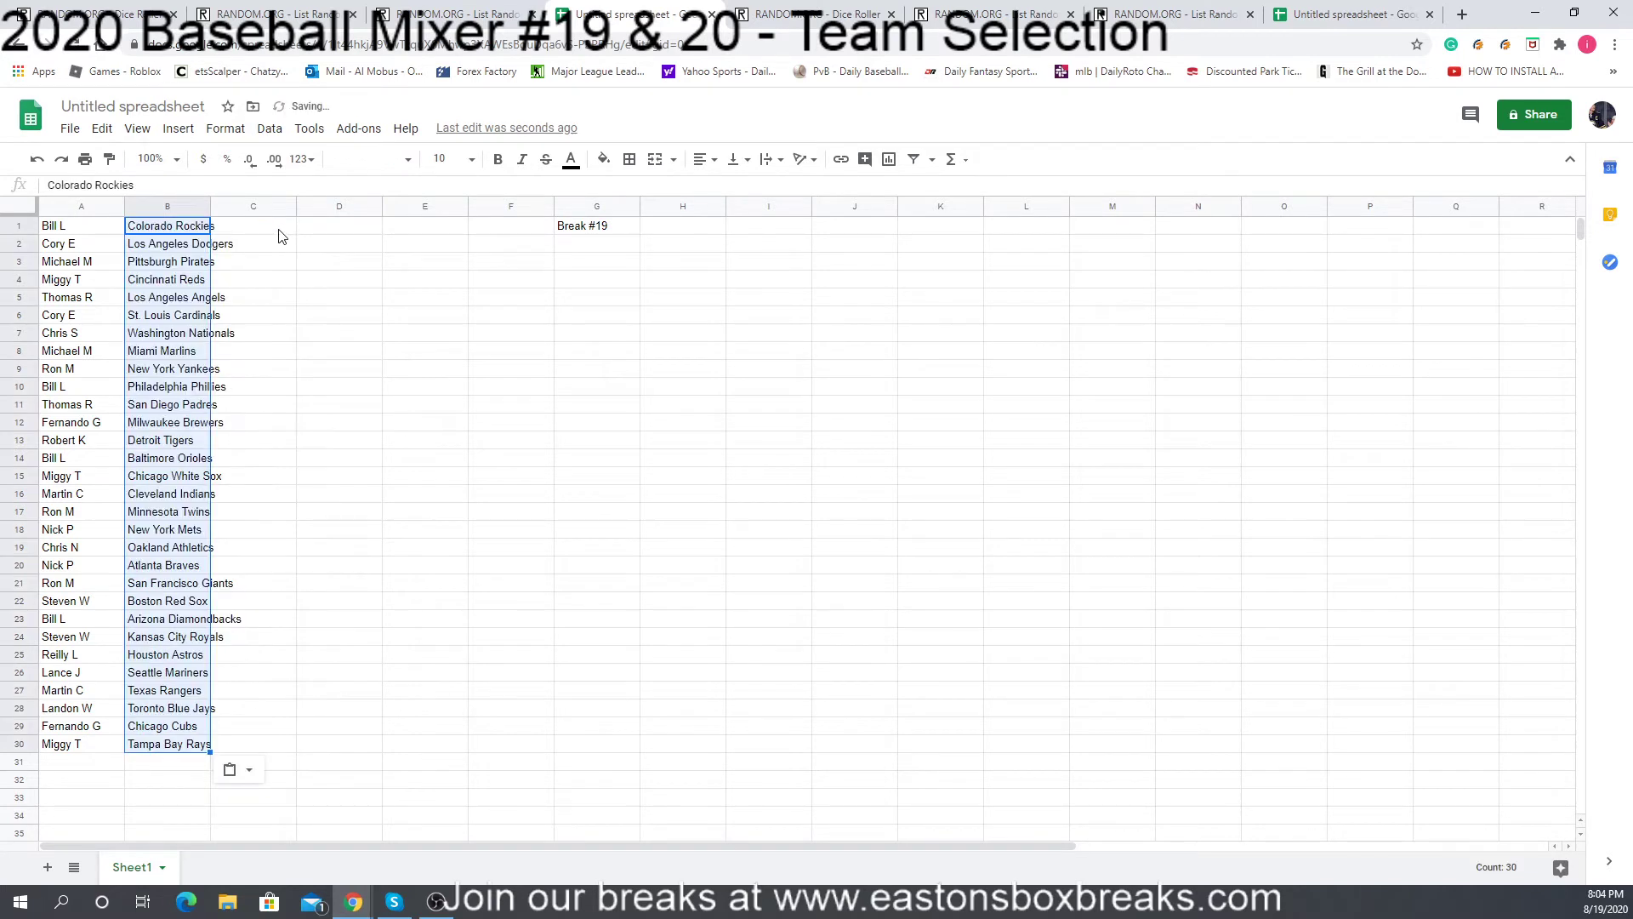
pyautogui.moveTo(370, 243); pyautogui.dragTo(370, 229)
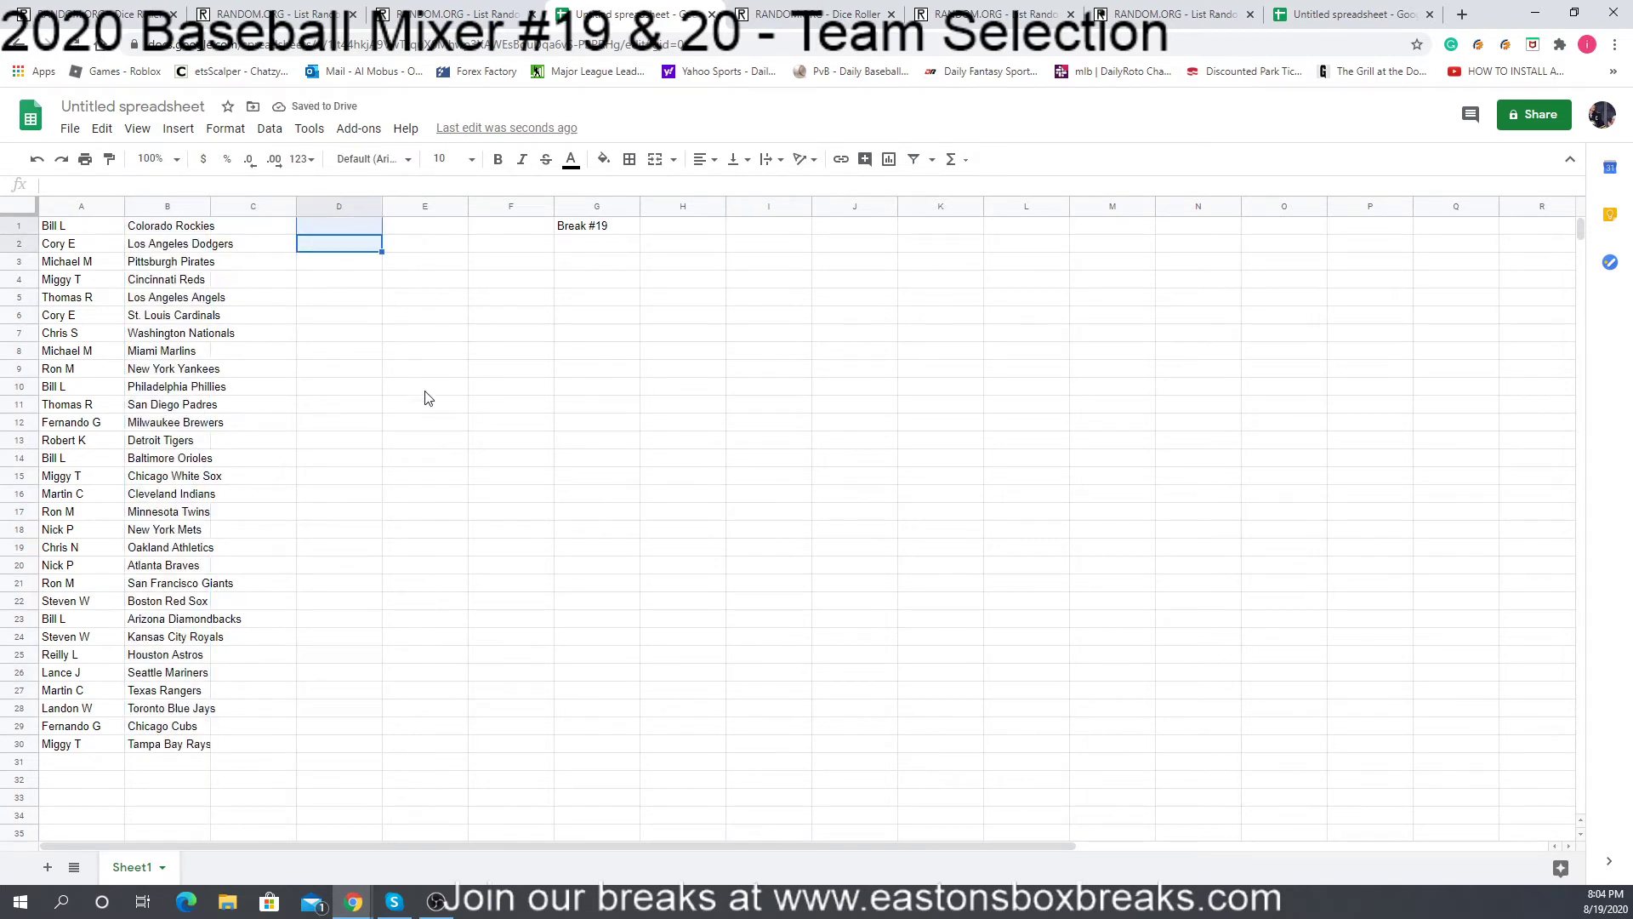
pyautogui.click(433, 231)
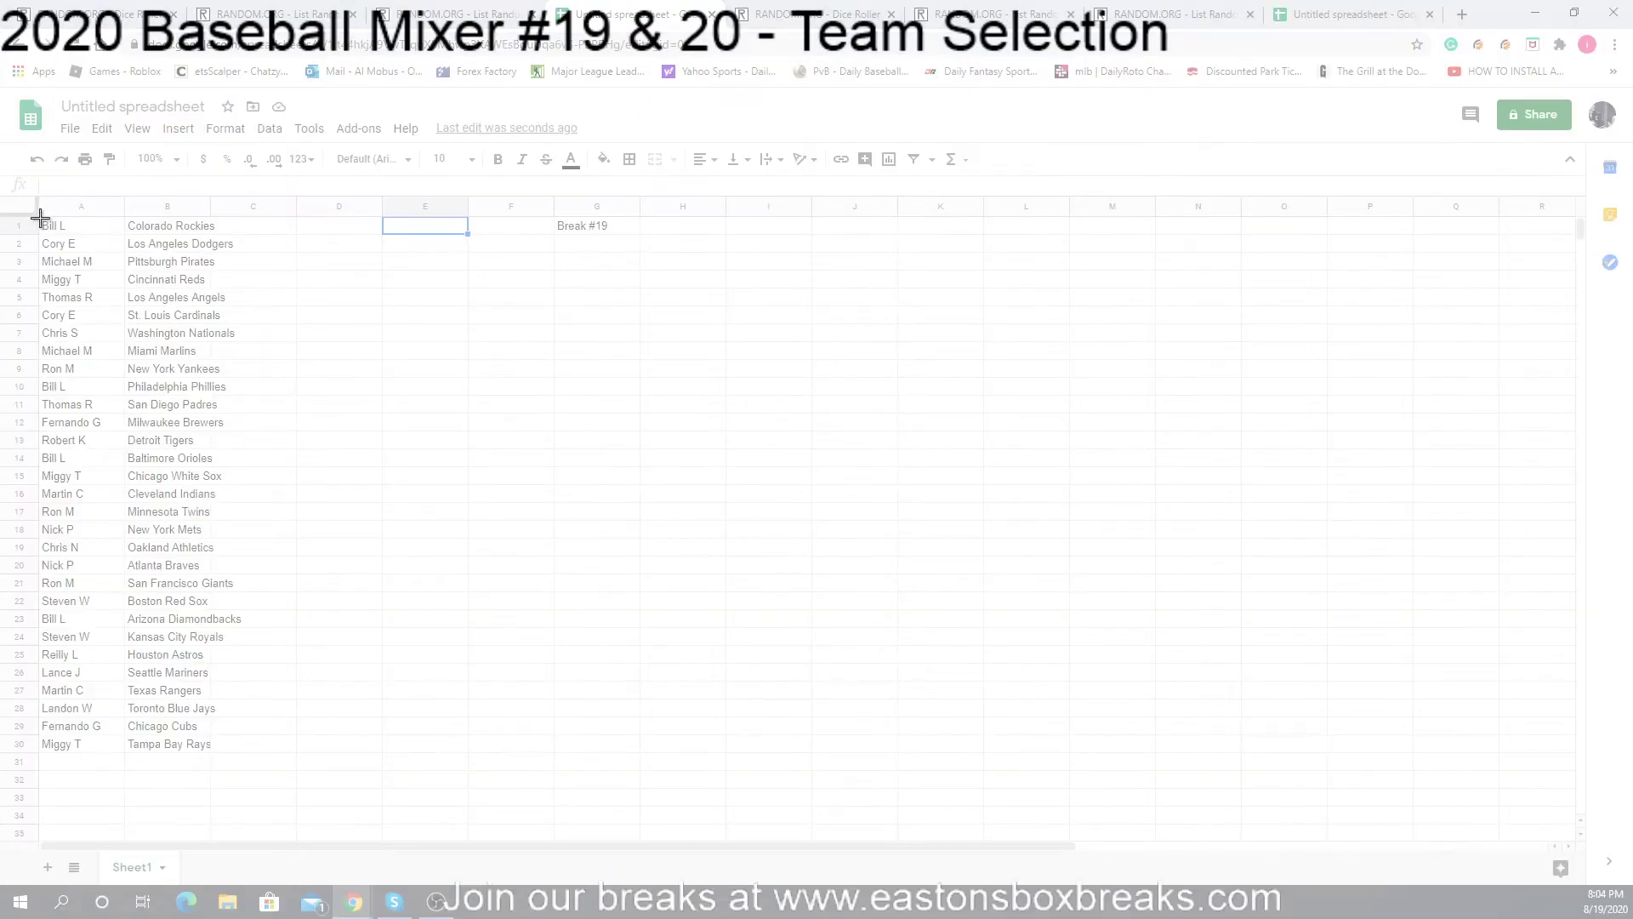
# Step: Snip columns A–B, rows 1–30, capturing the name-team pairs, then close the snip
pyautogui.moveTo(40, 218); pyautogui.dragTo(297, 751)
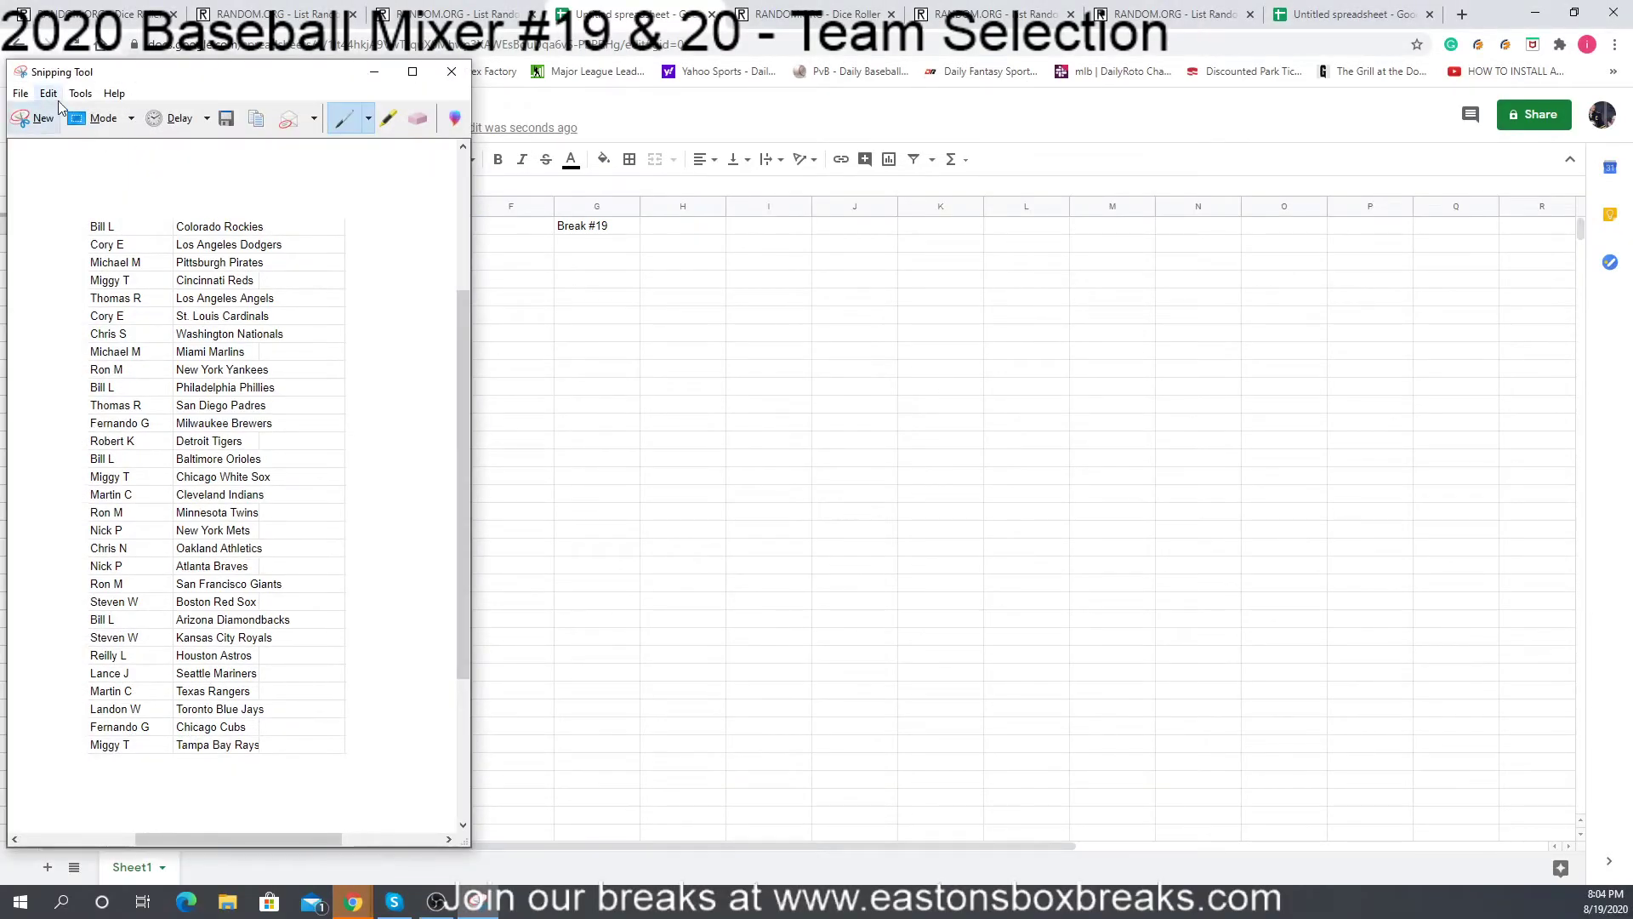
pyautogui.moveTo(188, 77); pyautogui.dragTo(1294, 407)
pyautogui.click(1480, 401)
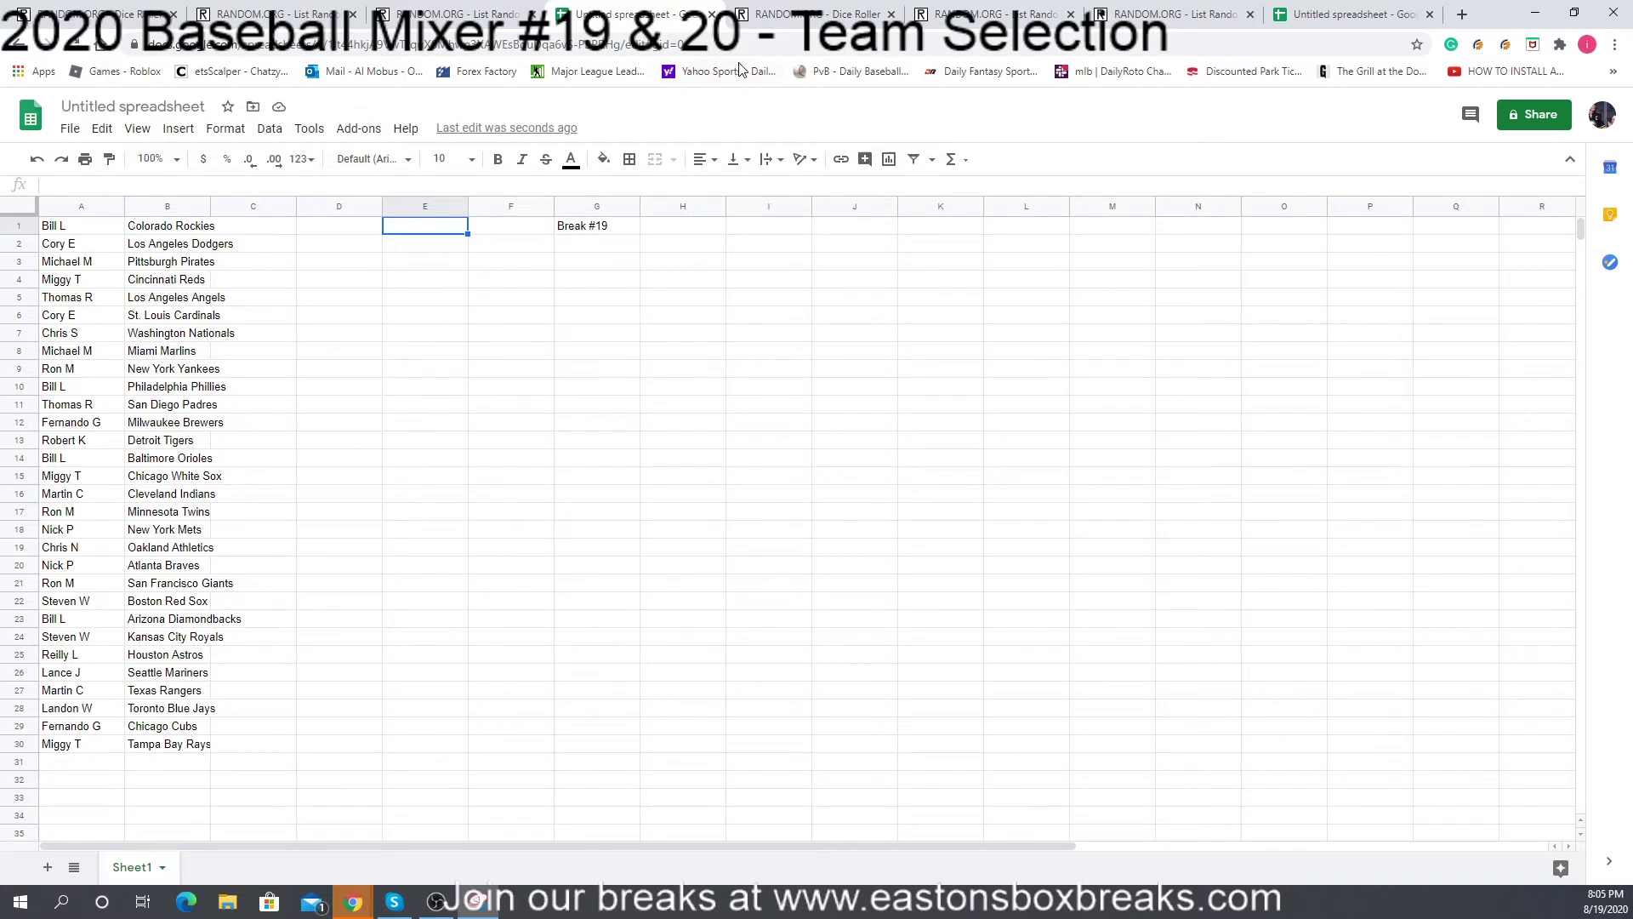
# Step: Roll the three dice again on the Dice Roller, getting 4, 6 and 1
pyautogui.click(784, 14)
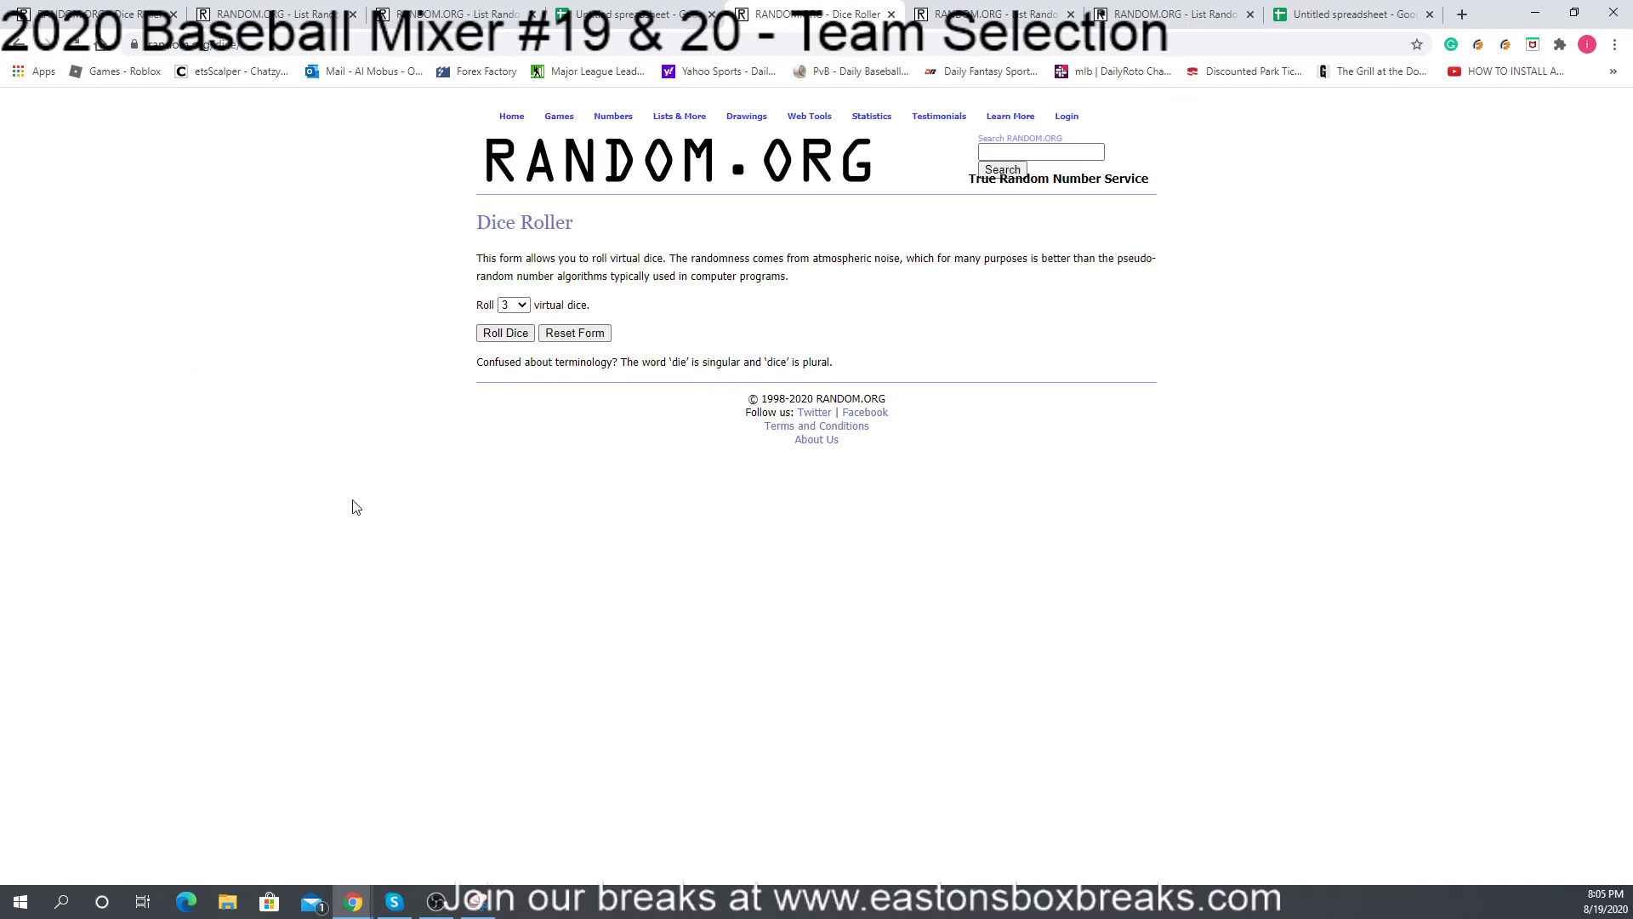
pyautogui.click(489, 336)
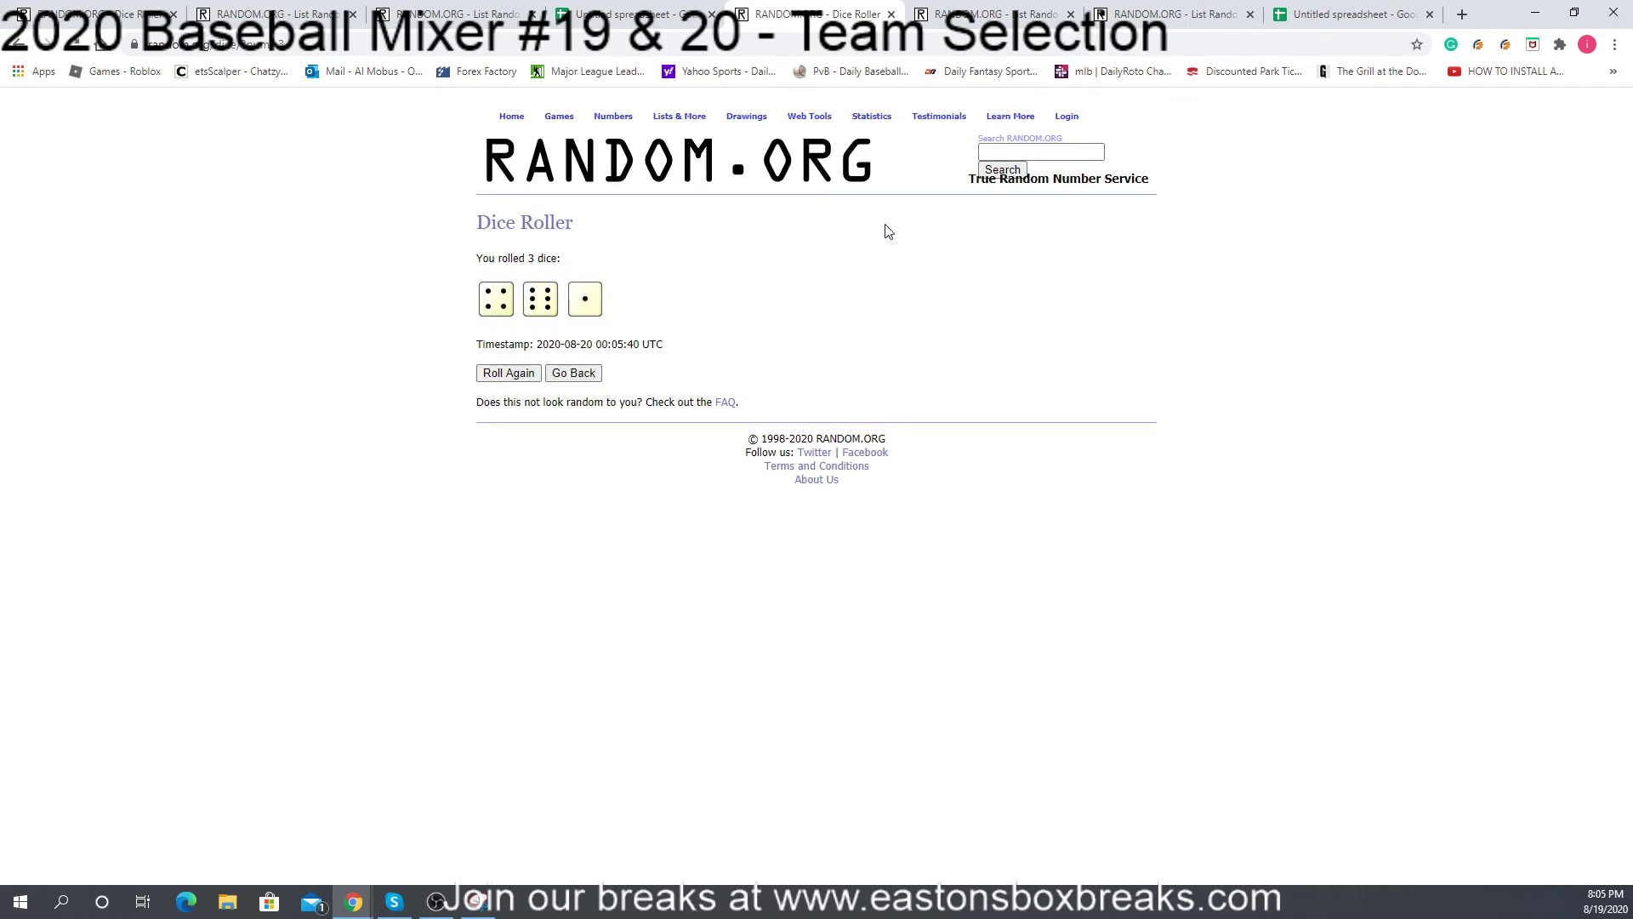
# Step: Randomize the 30 participant names and reshuffle them eight more times
pyautogui.click(960, 19)
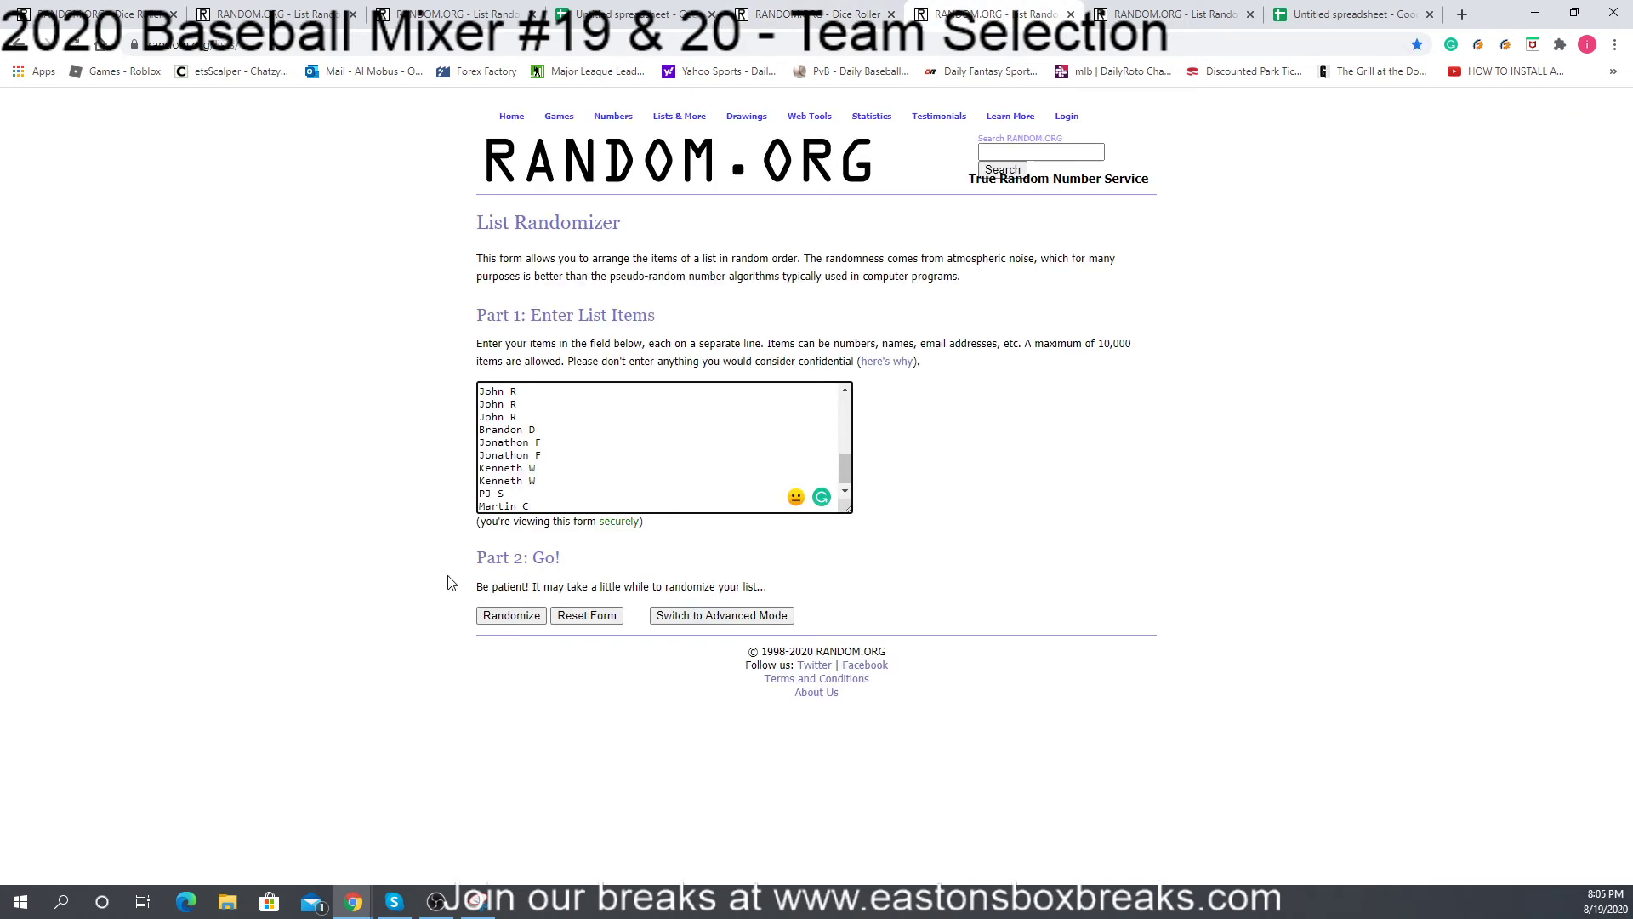
pyautogui.click(522, 619)
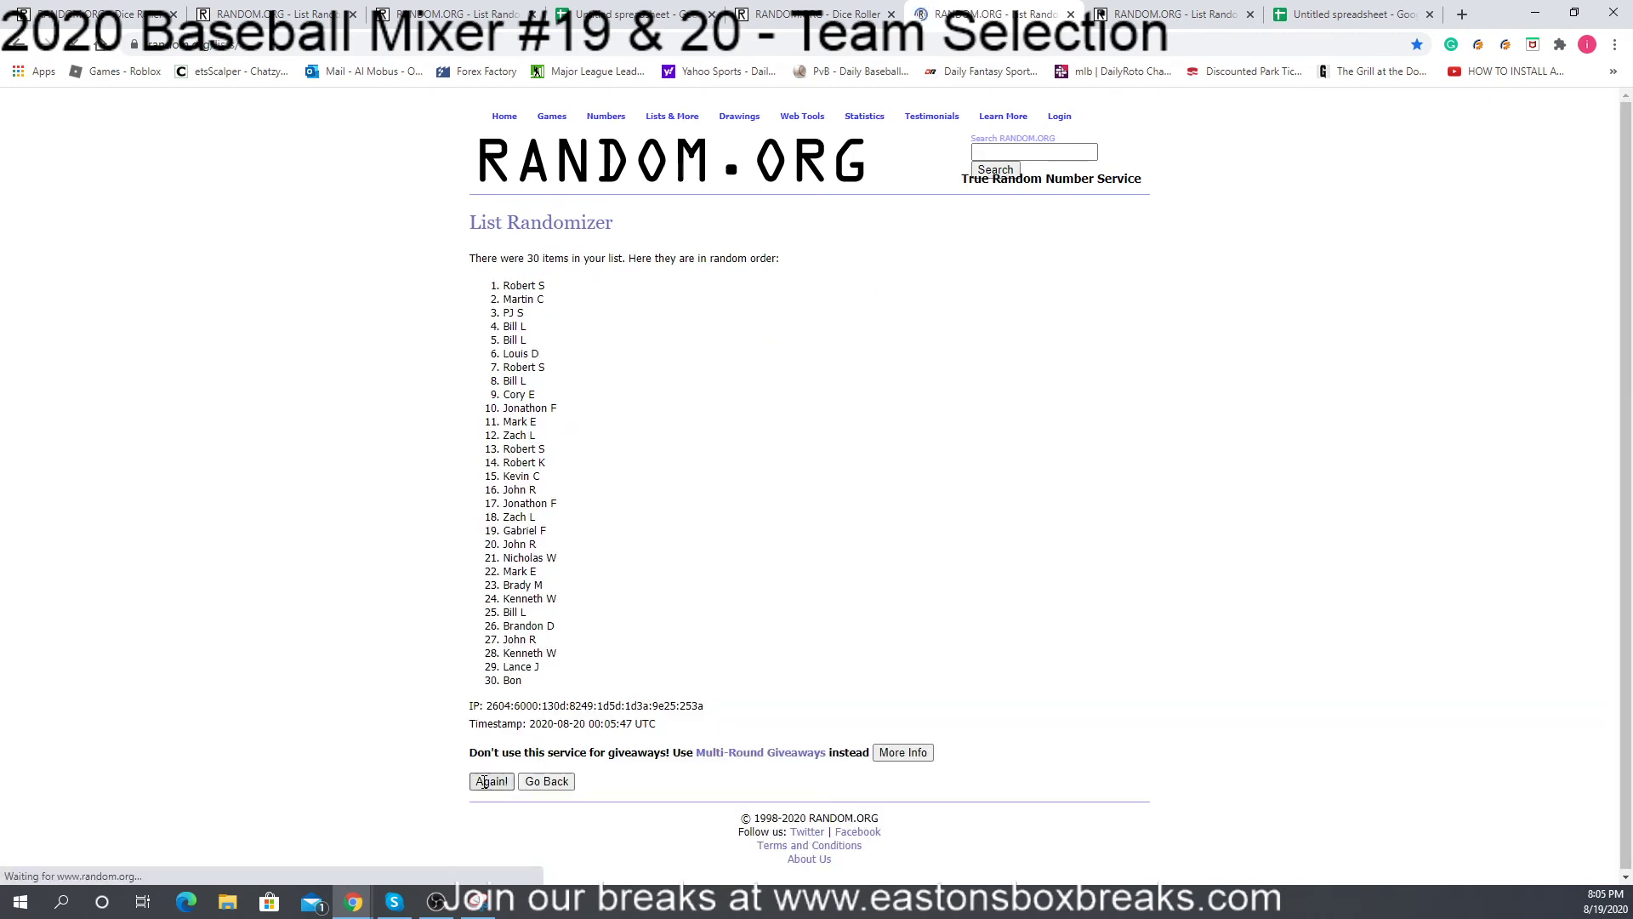
pyautogui.click(487, 811)
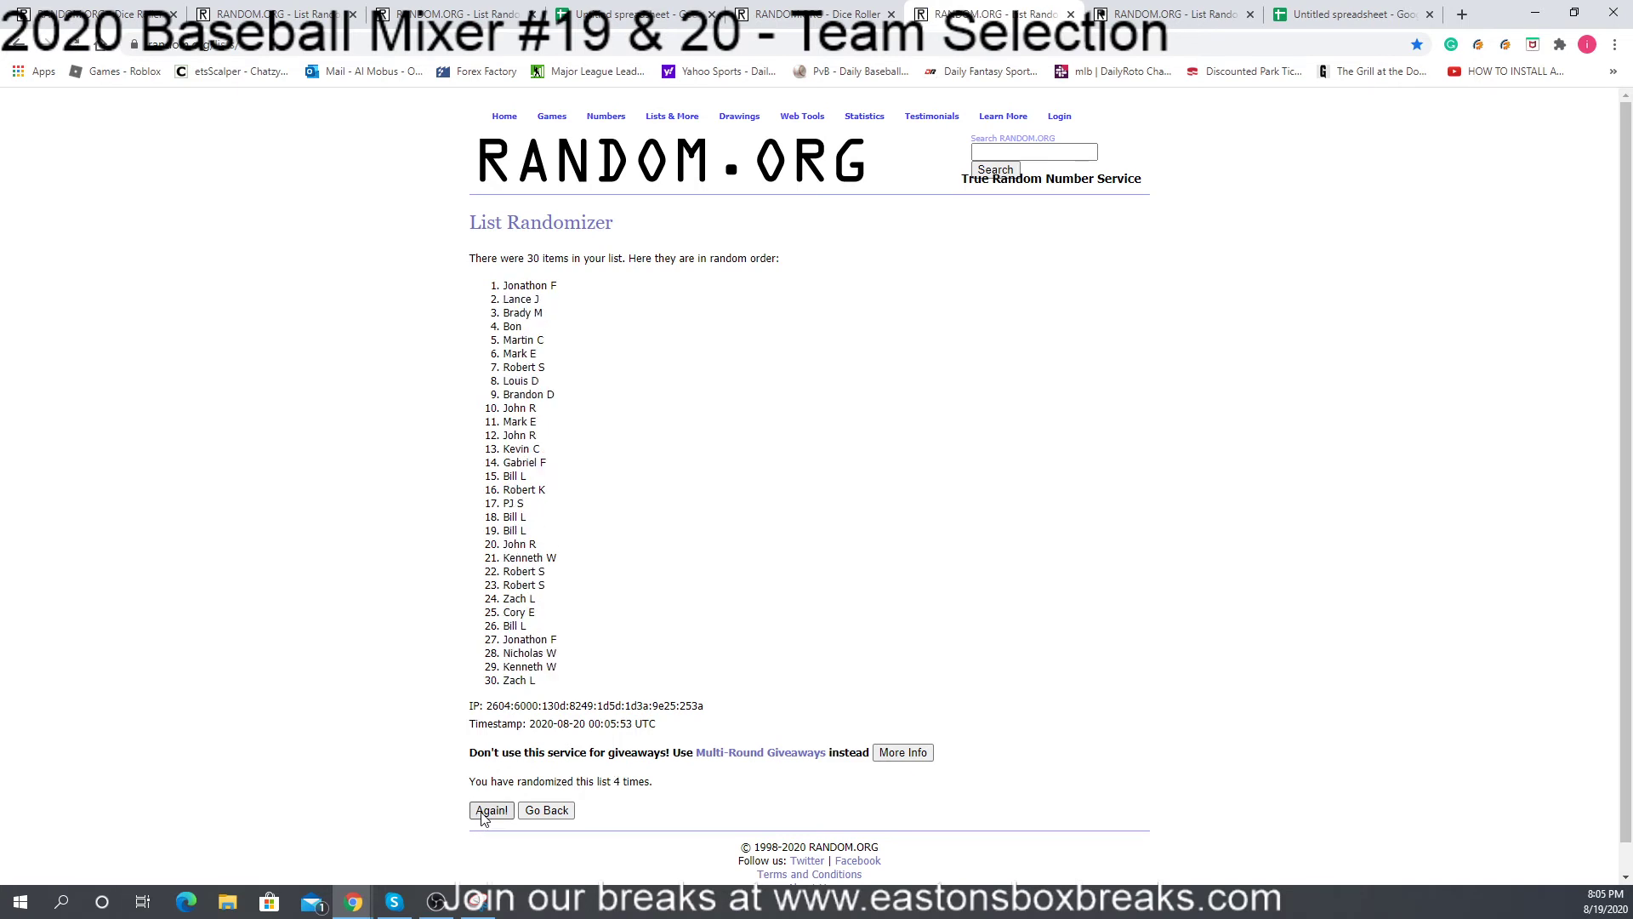
pyautogui.click(483, 815)
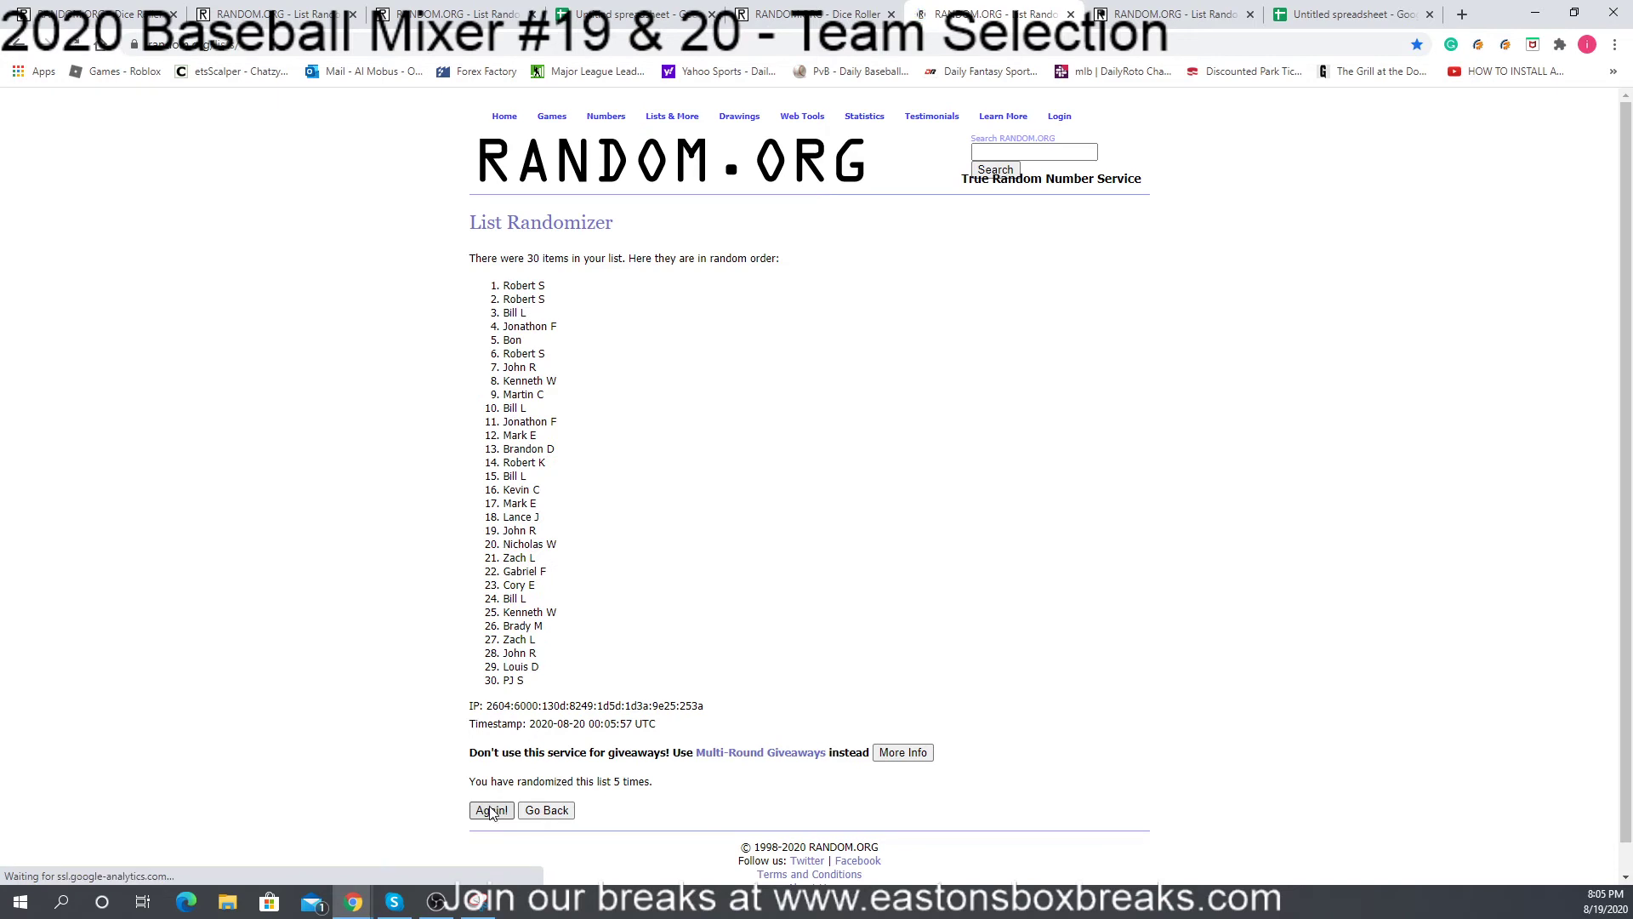
pyautogui.click(491, 812)
pyautogui.click(491, 812)
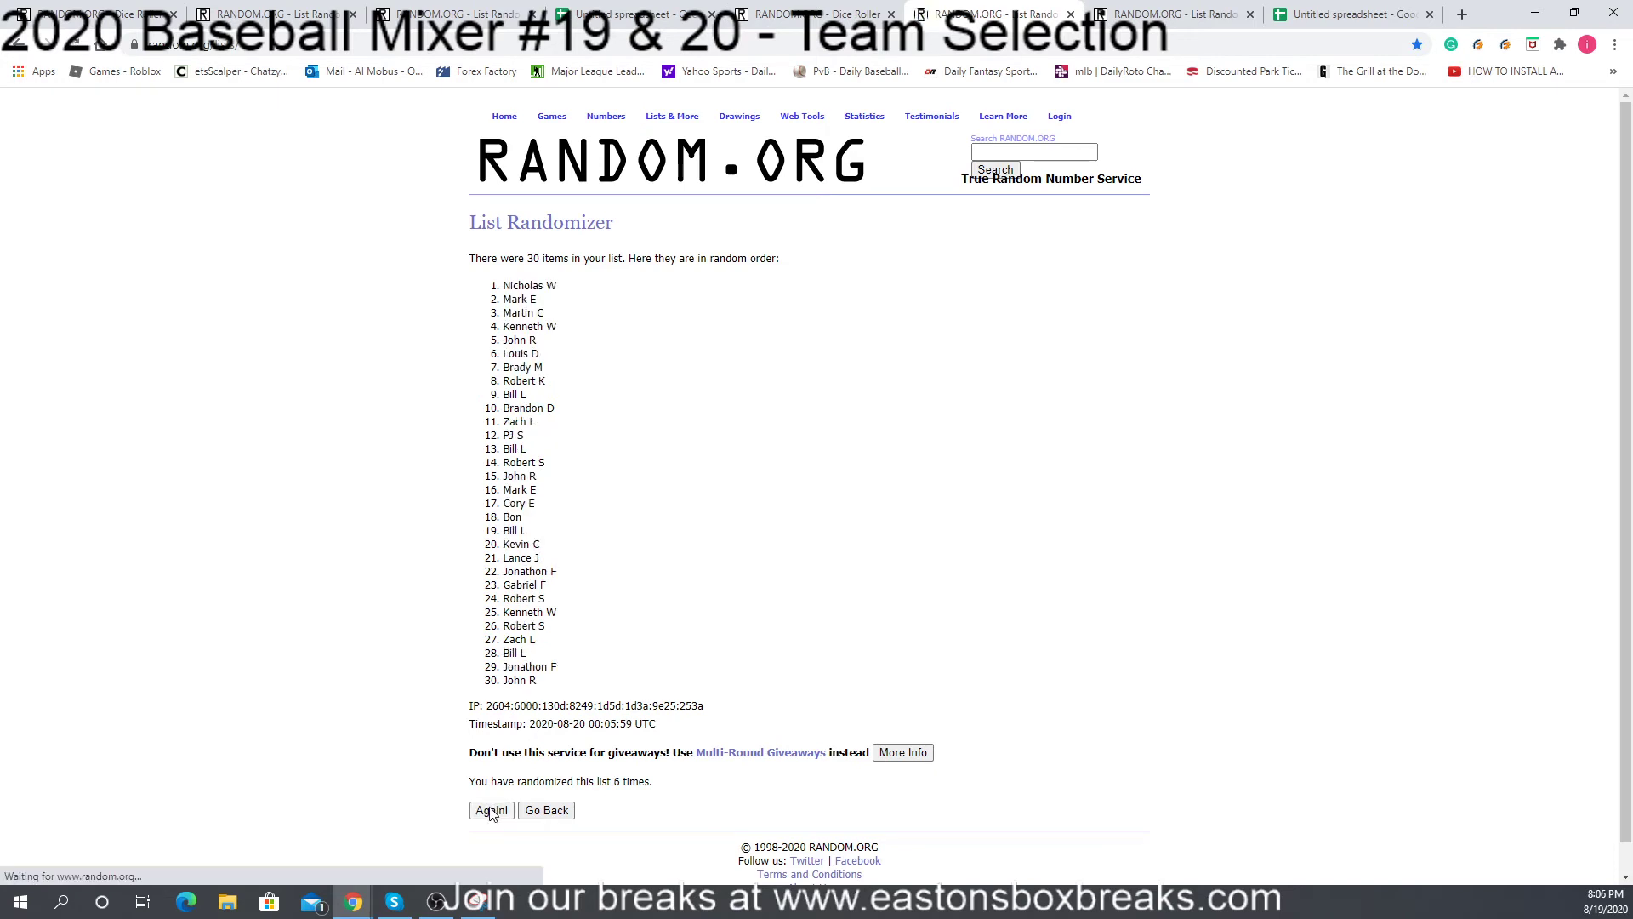
pyautogui.click(491, 812)
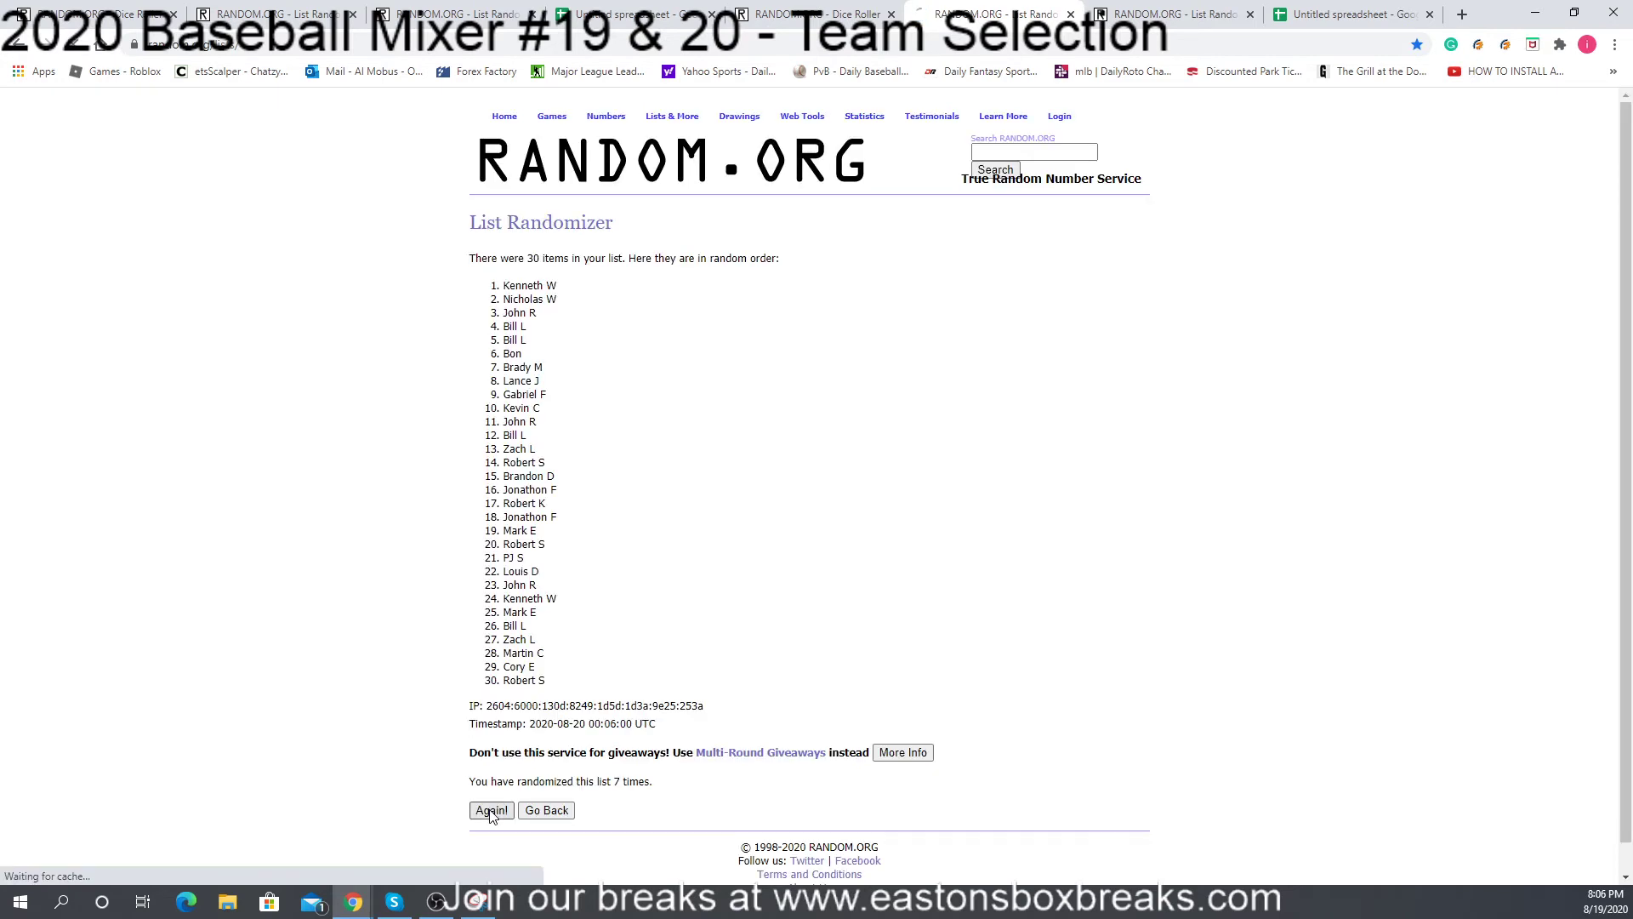
pyautogui.click(491, 812)
pyautogui.click(483, 812)
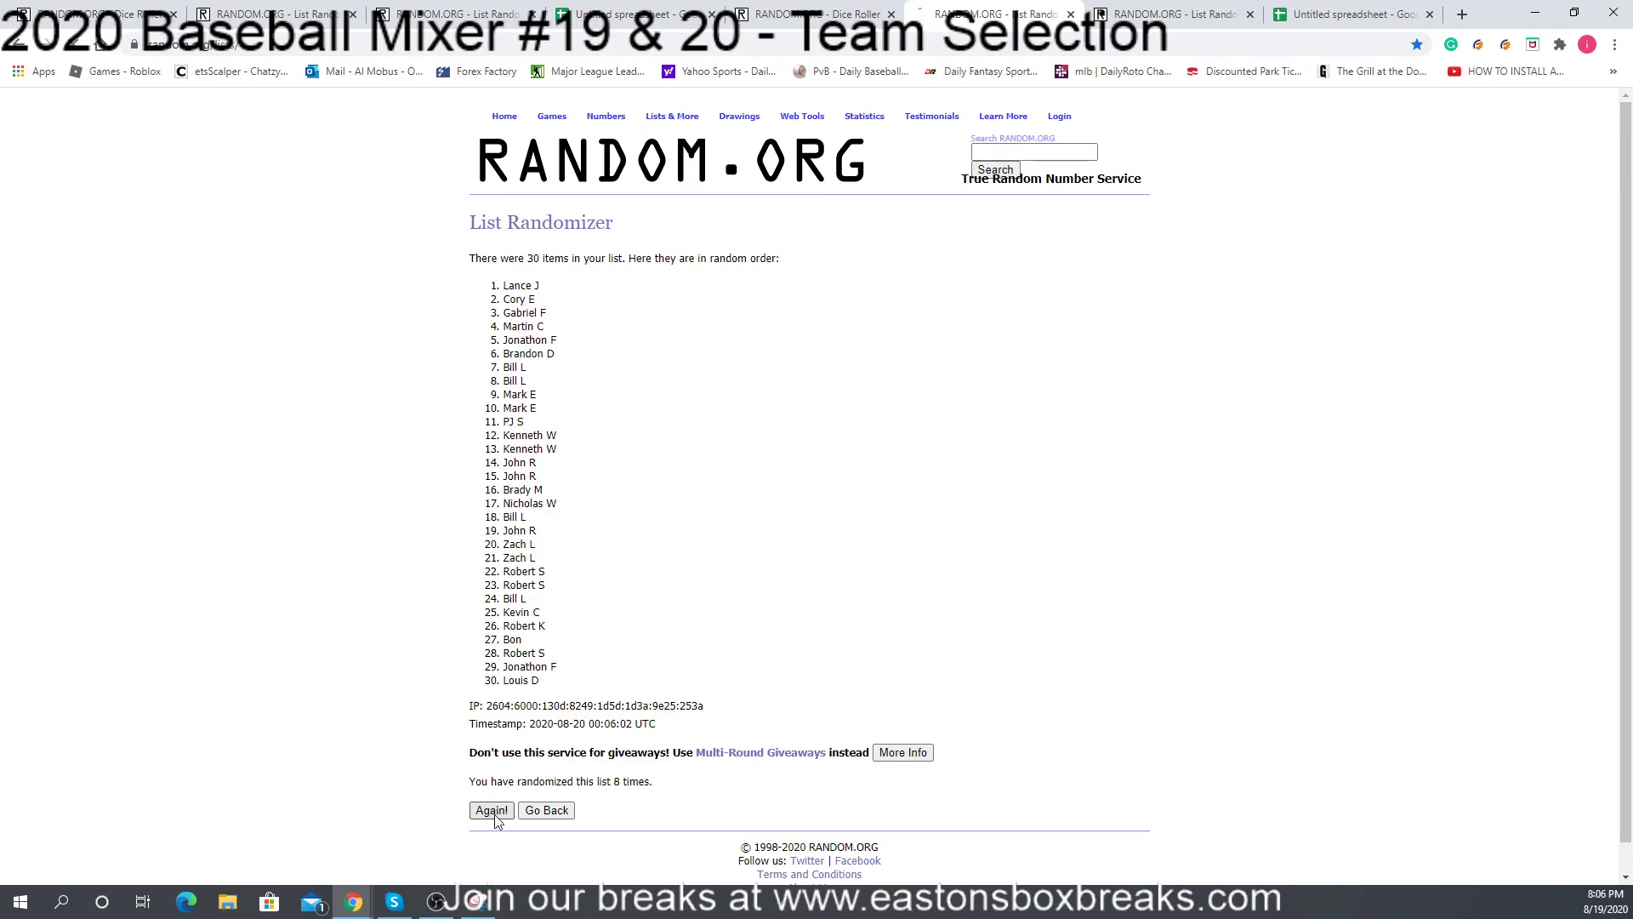
pyautogui.click(481, 813)
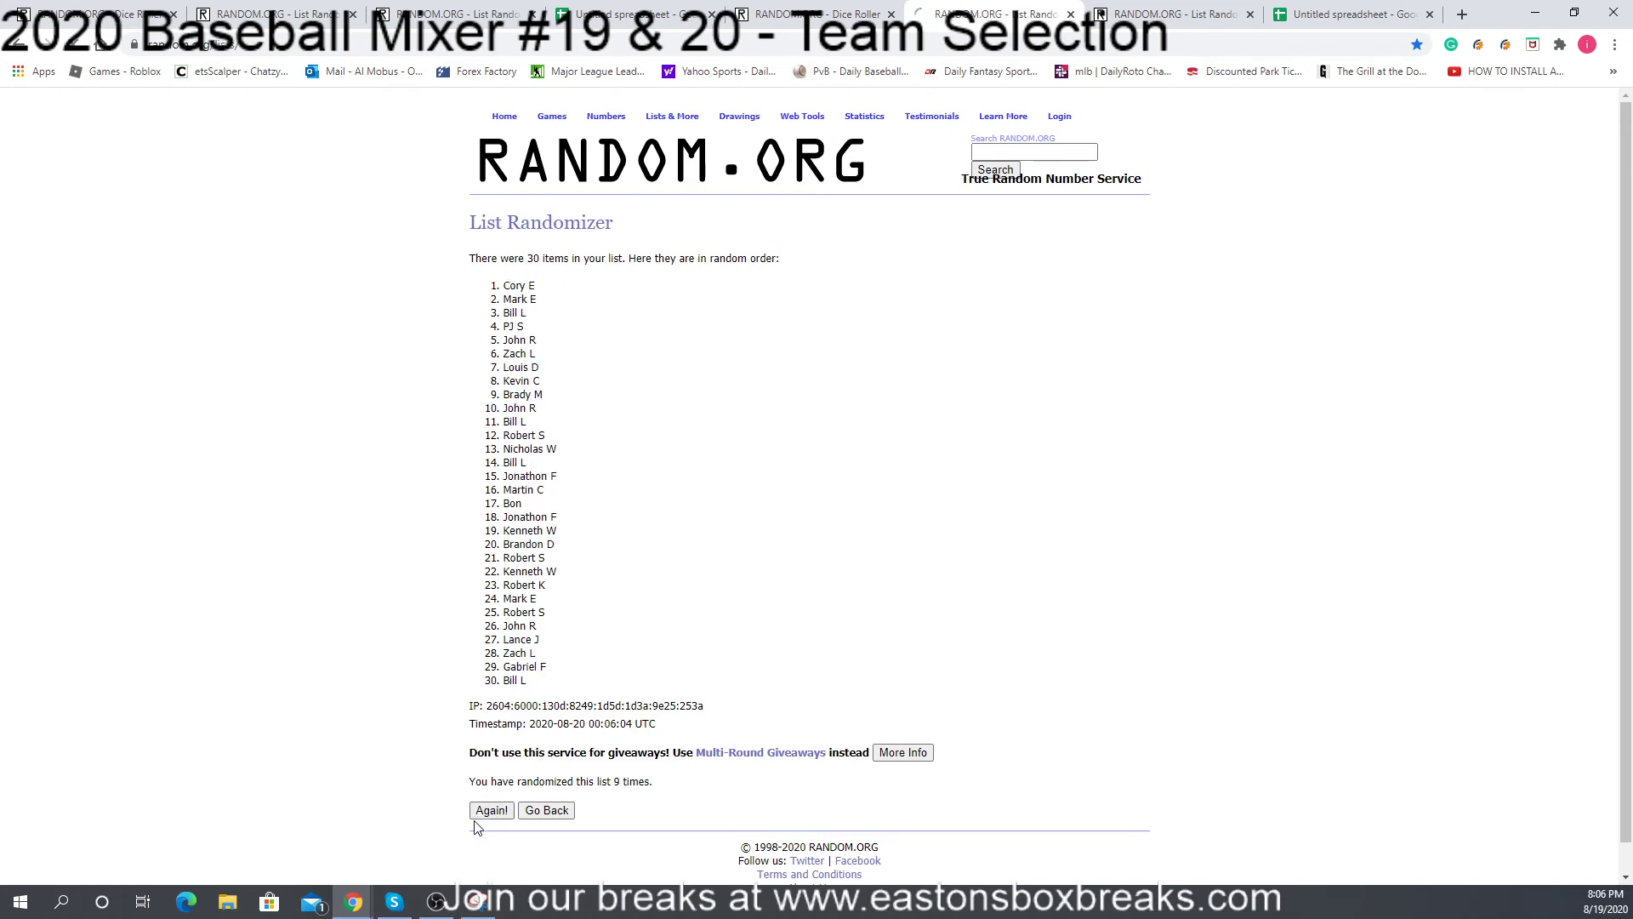
# Step: Check the dice result, reshuffle the names a final time, and copy all 30
pyautogui.click(790, 15)
pyautogui.click(987, 14)
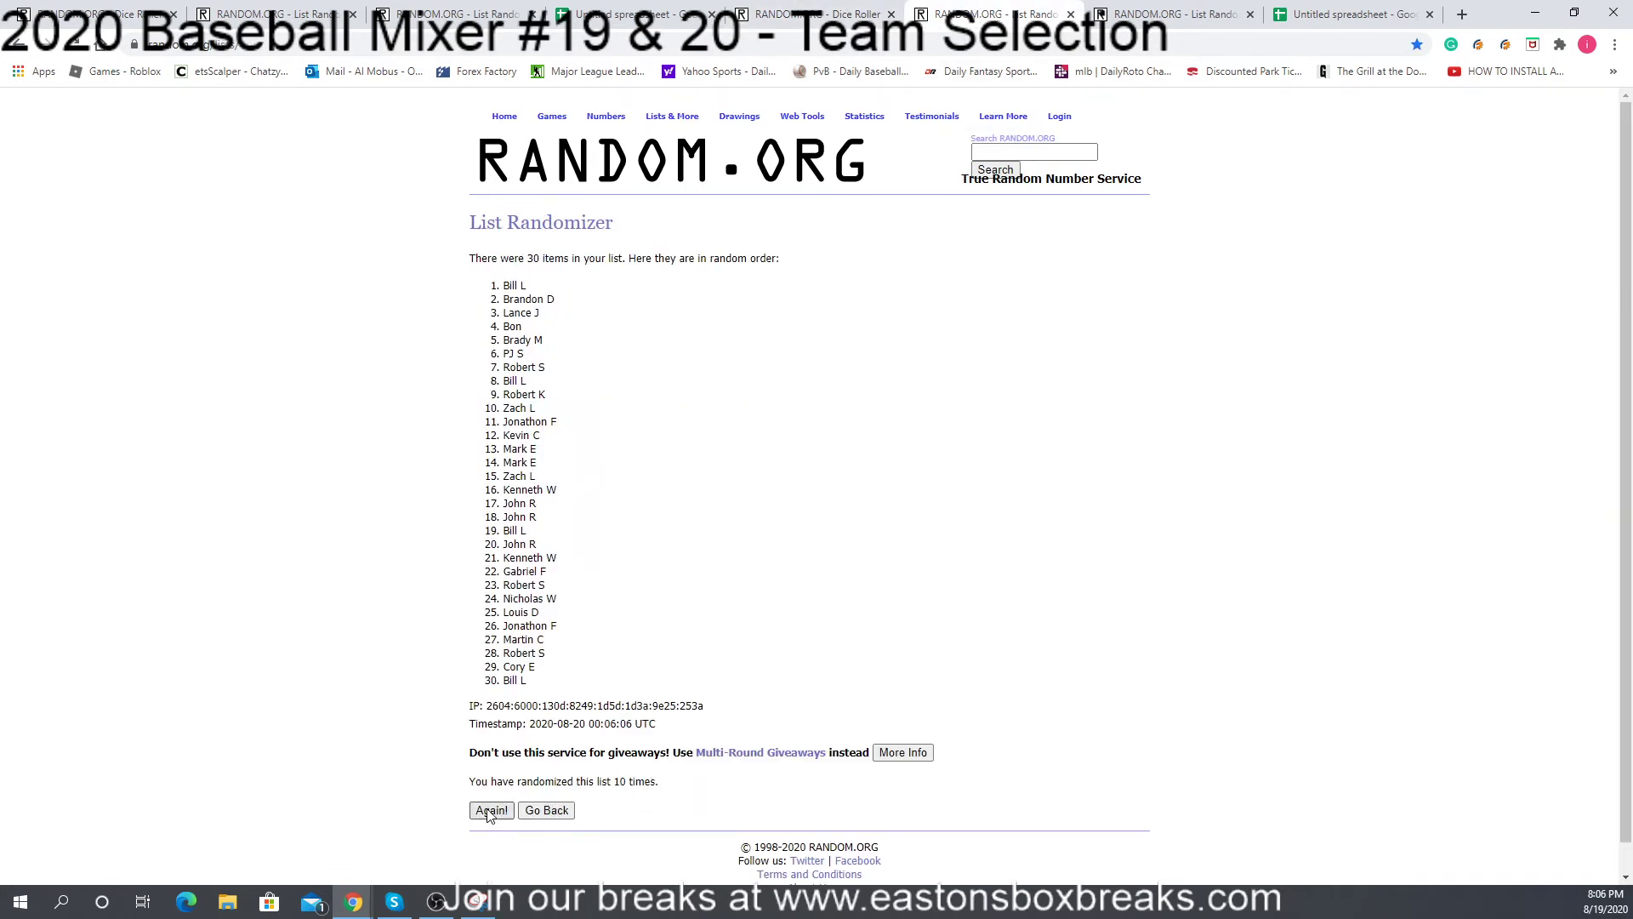
pyautogui.click(491, 811)
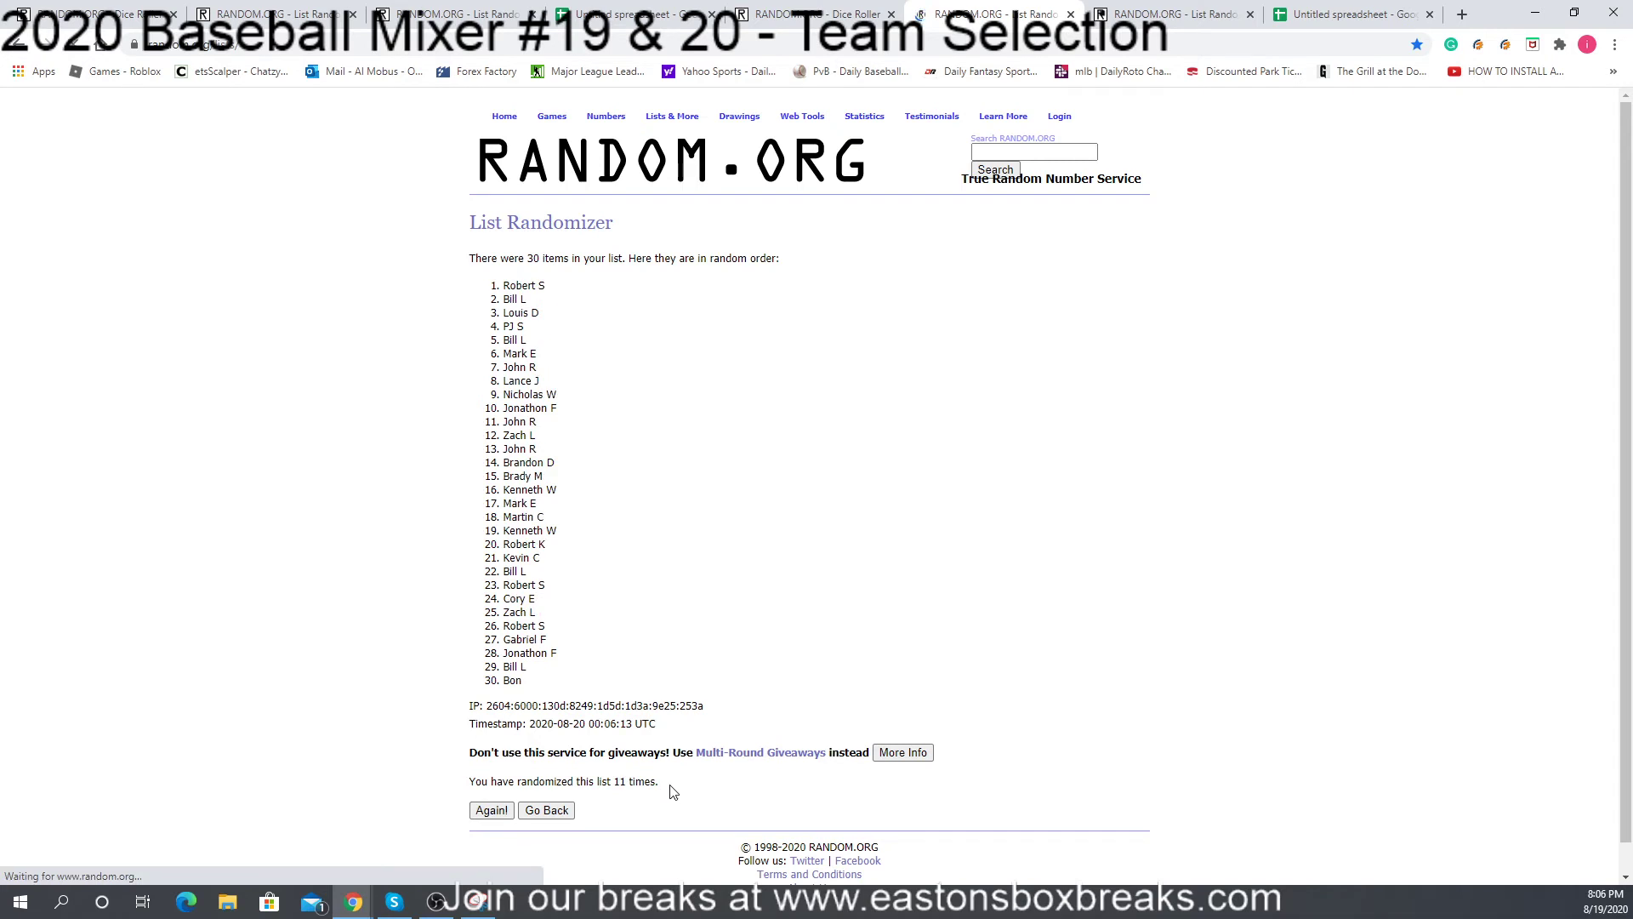
pyautogui.moveTo(668, 787); pyautogui.dragTo(613, 782)
pyautogui.moveTo(566, 685); pyautogui.dragTo(457, 296)
pyautogui.rightClick(522, 298)
pyautogui.click(553, 310)
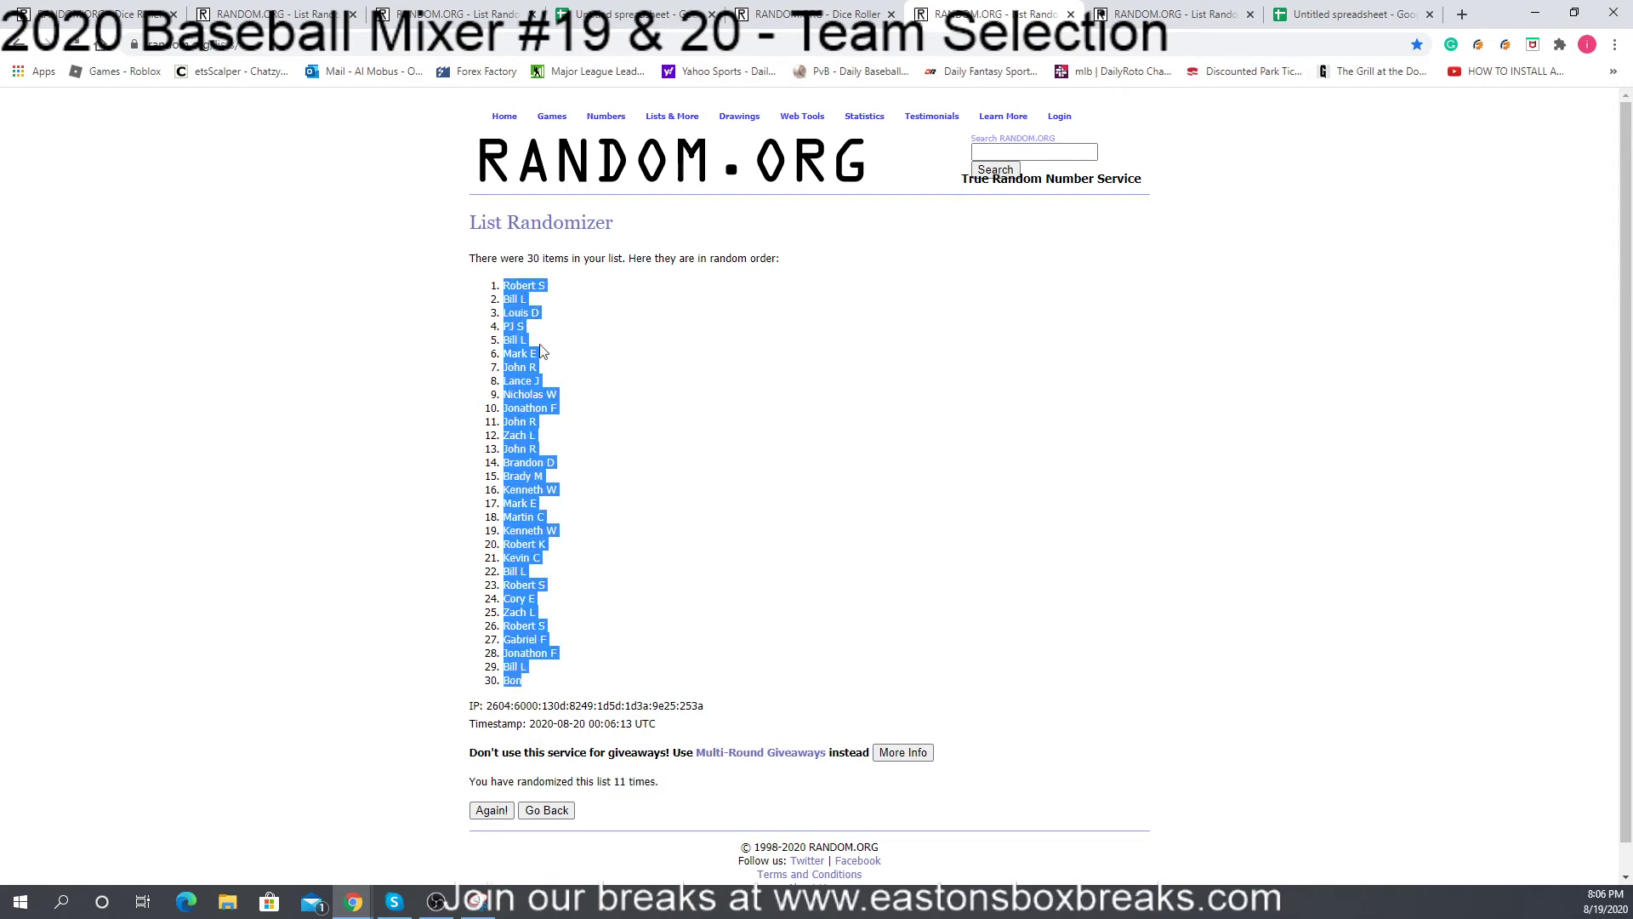
pyautogui.click(1153, 7)
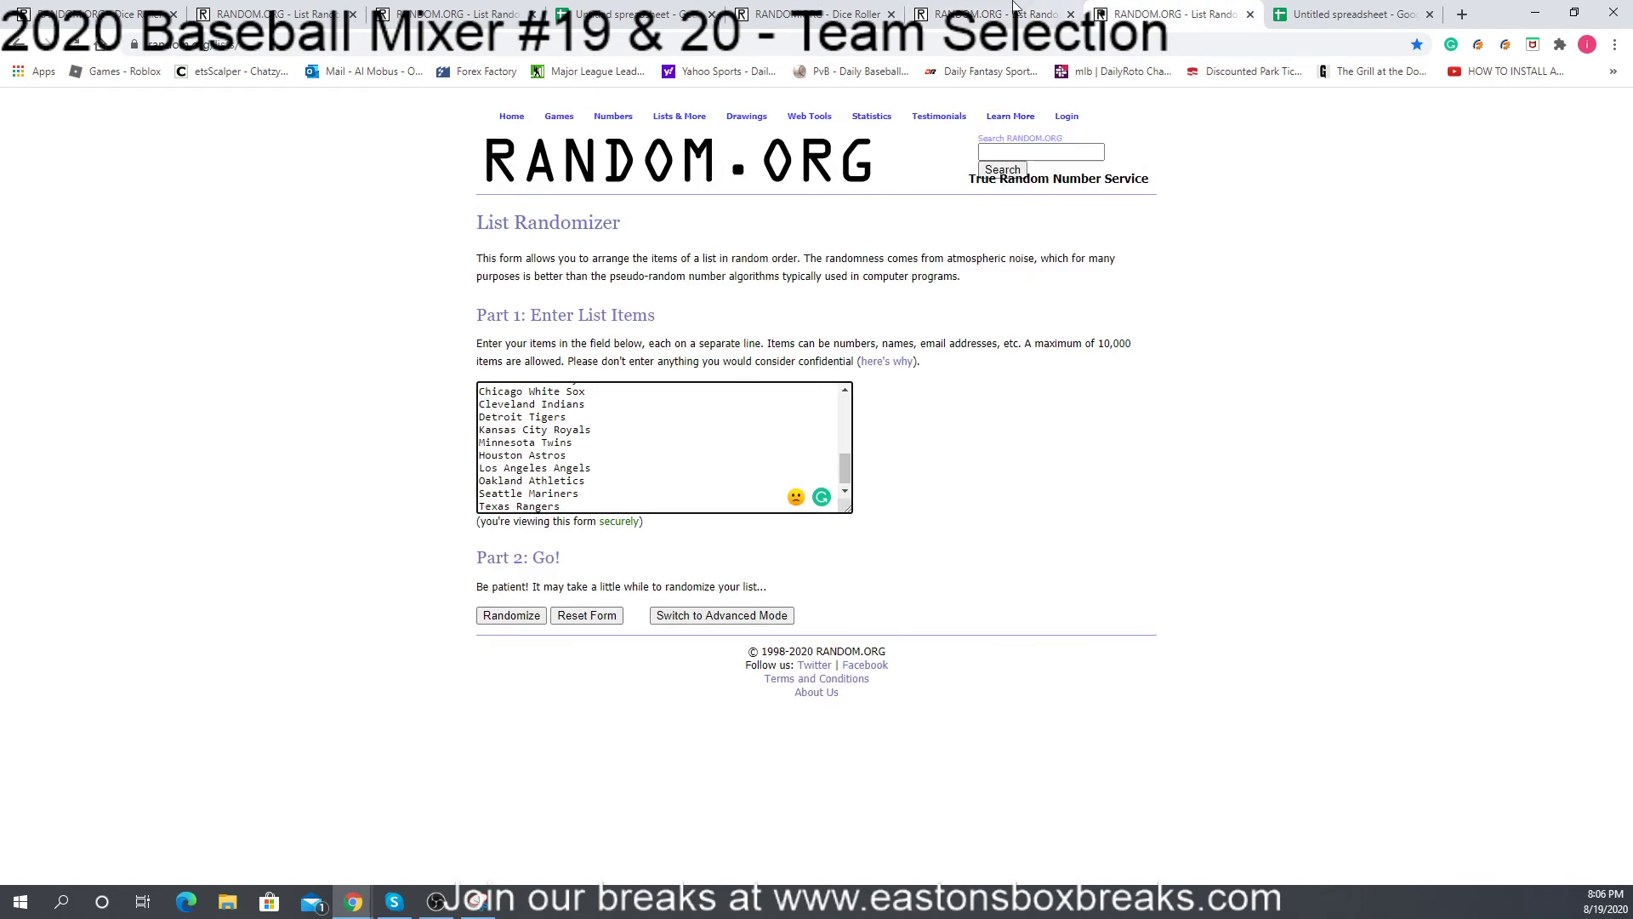
pyautogui.click(1361, 12)
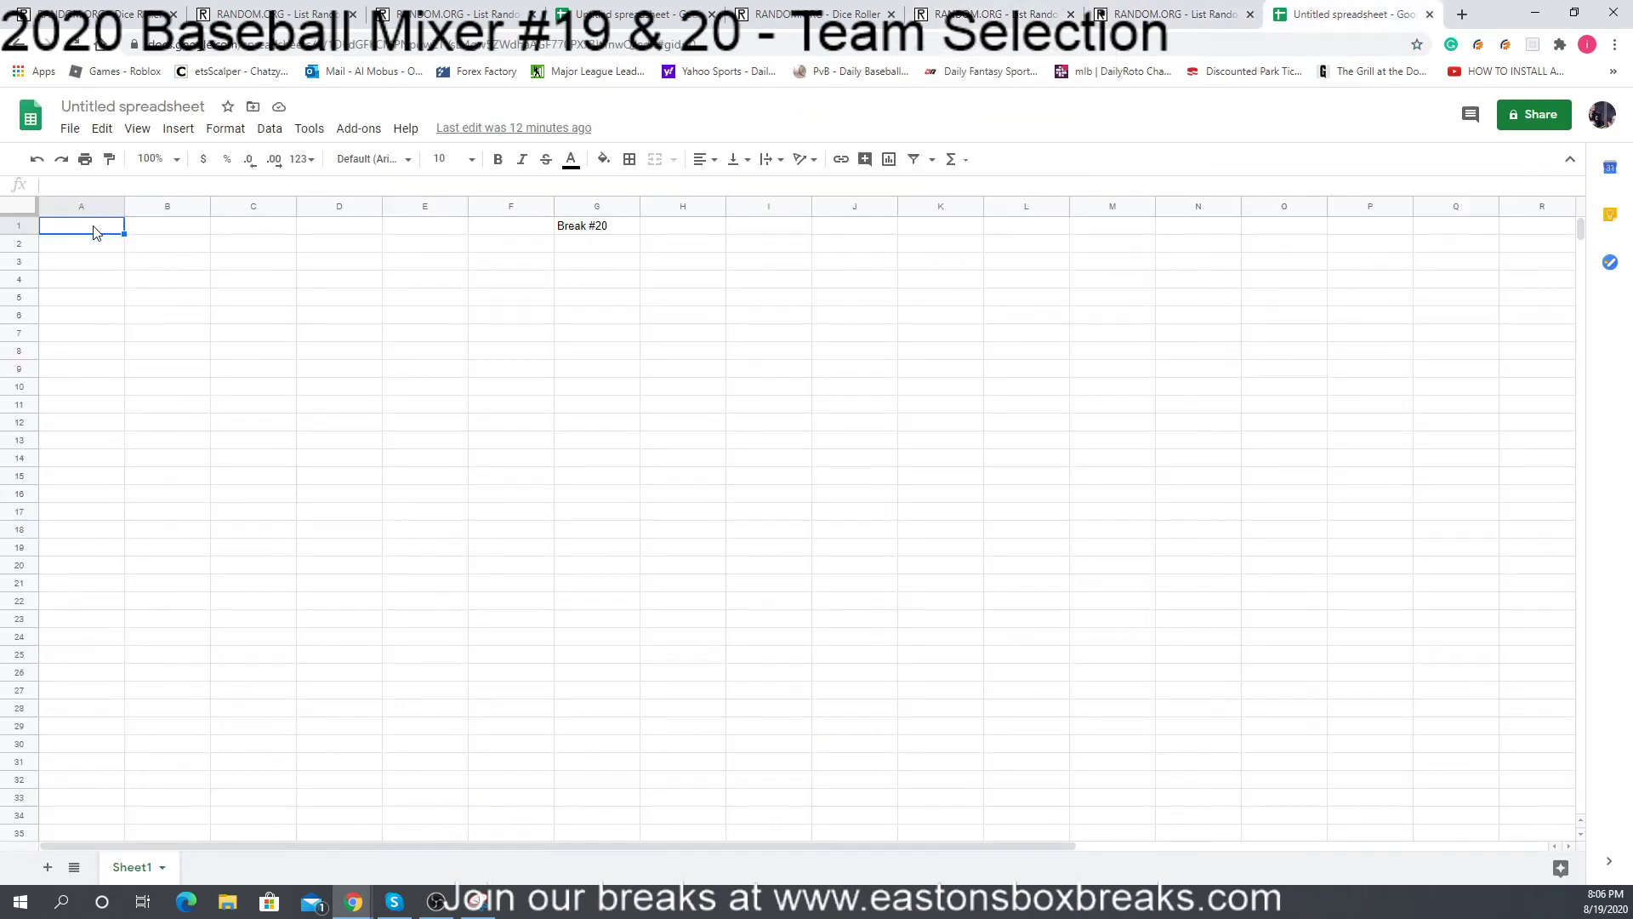
# Step: Paste the 30 reshuffled names into A1:A30 with Ctrl+V
pyautogui.rightClick(95, 226)
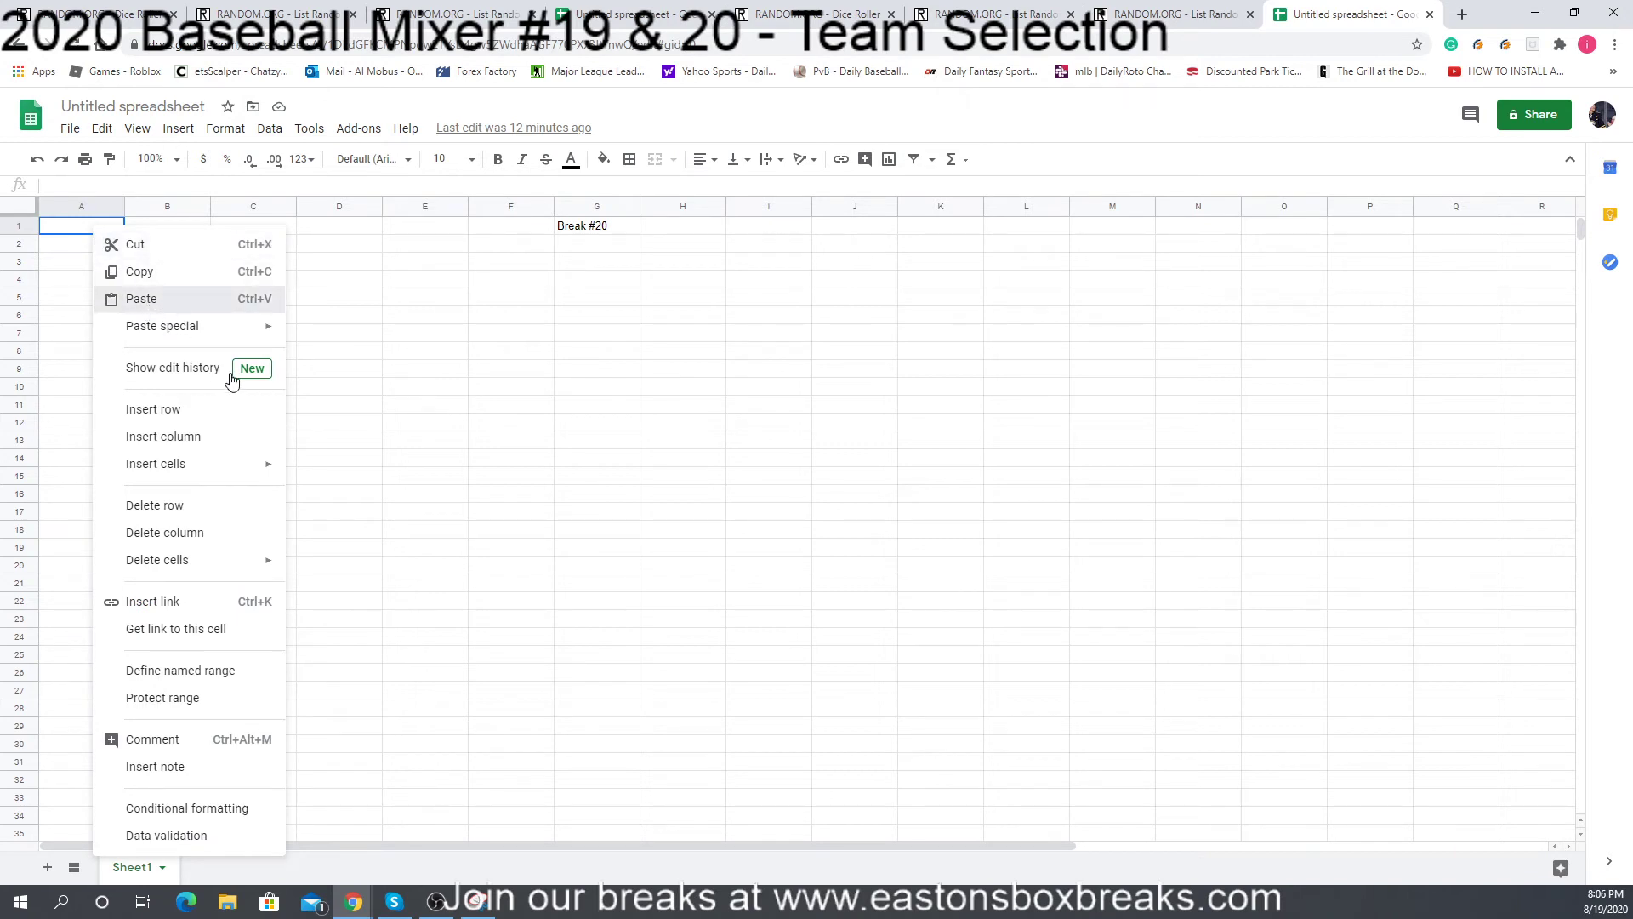
pyautogui.hotkey('ctrl', 'v')
pyautogui.click(184, 233)
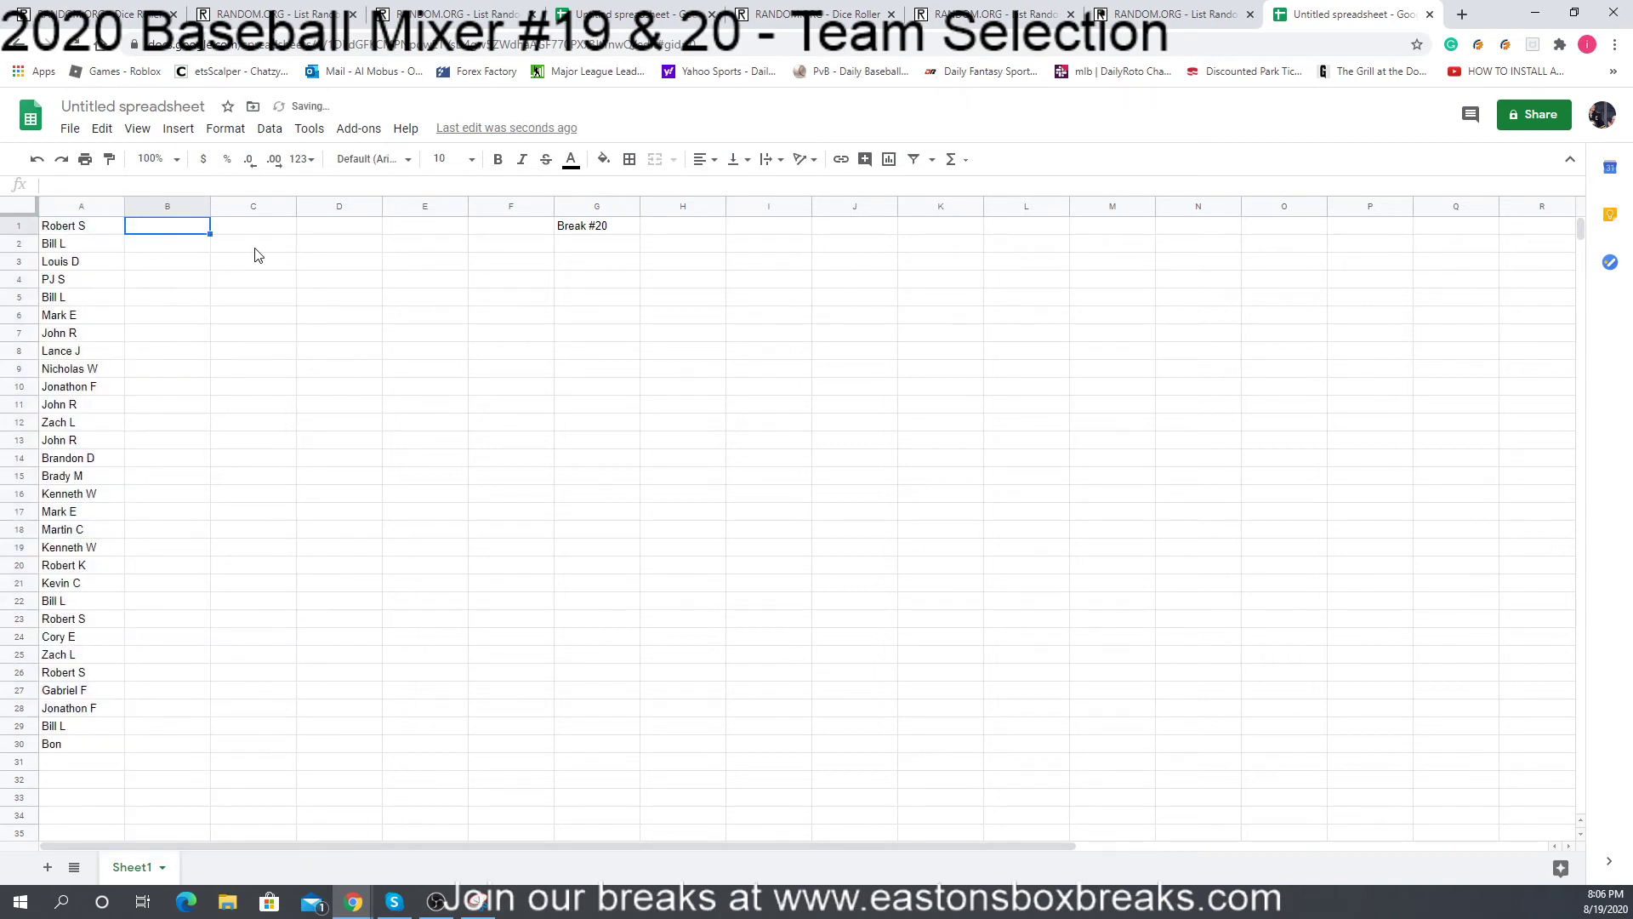
pyautogui.click(991, 14)
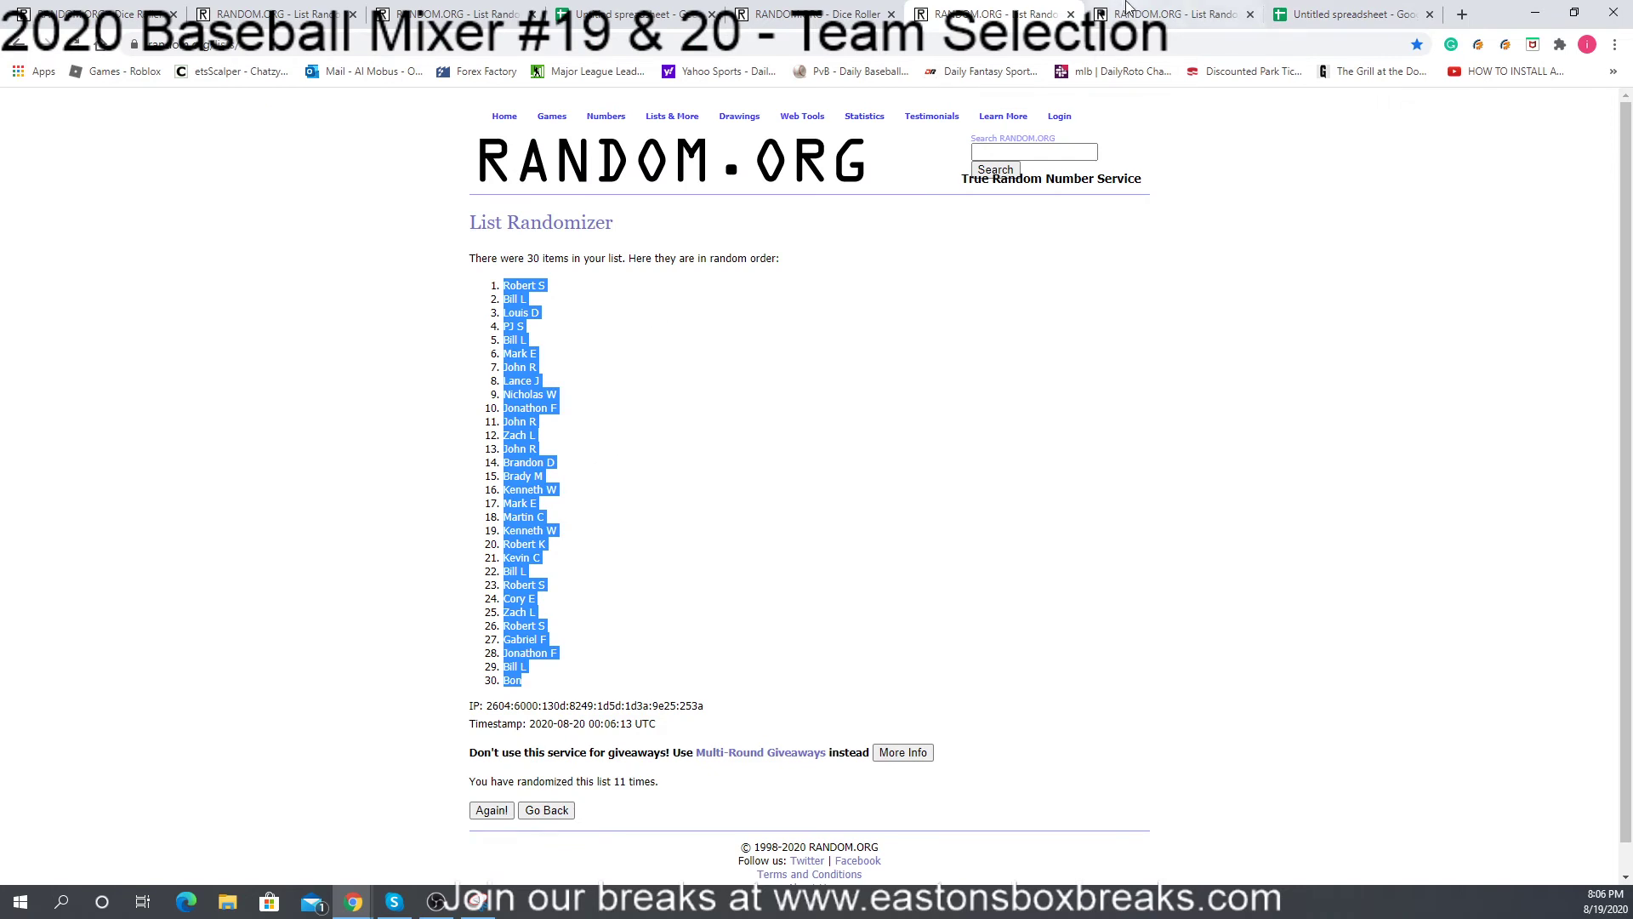
# Step: Randomize the 30 MLB teams and keep reshuffling them
pyautogui.click(1167, 14)
pyautogui.click(515, 621)
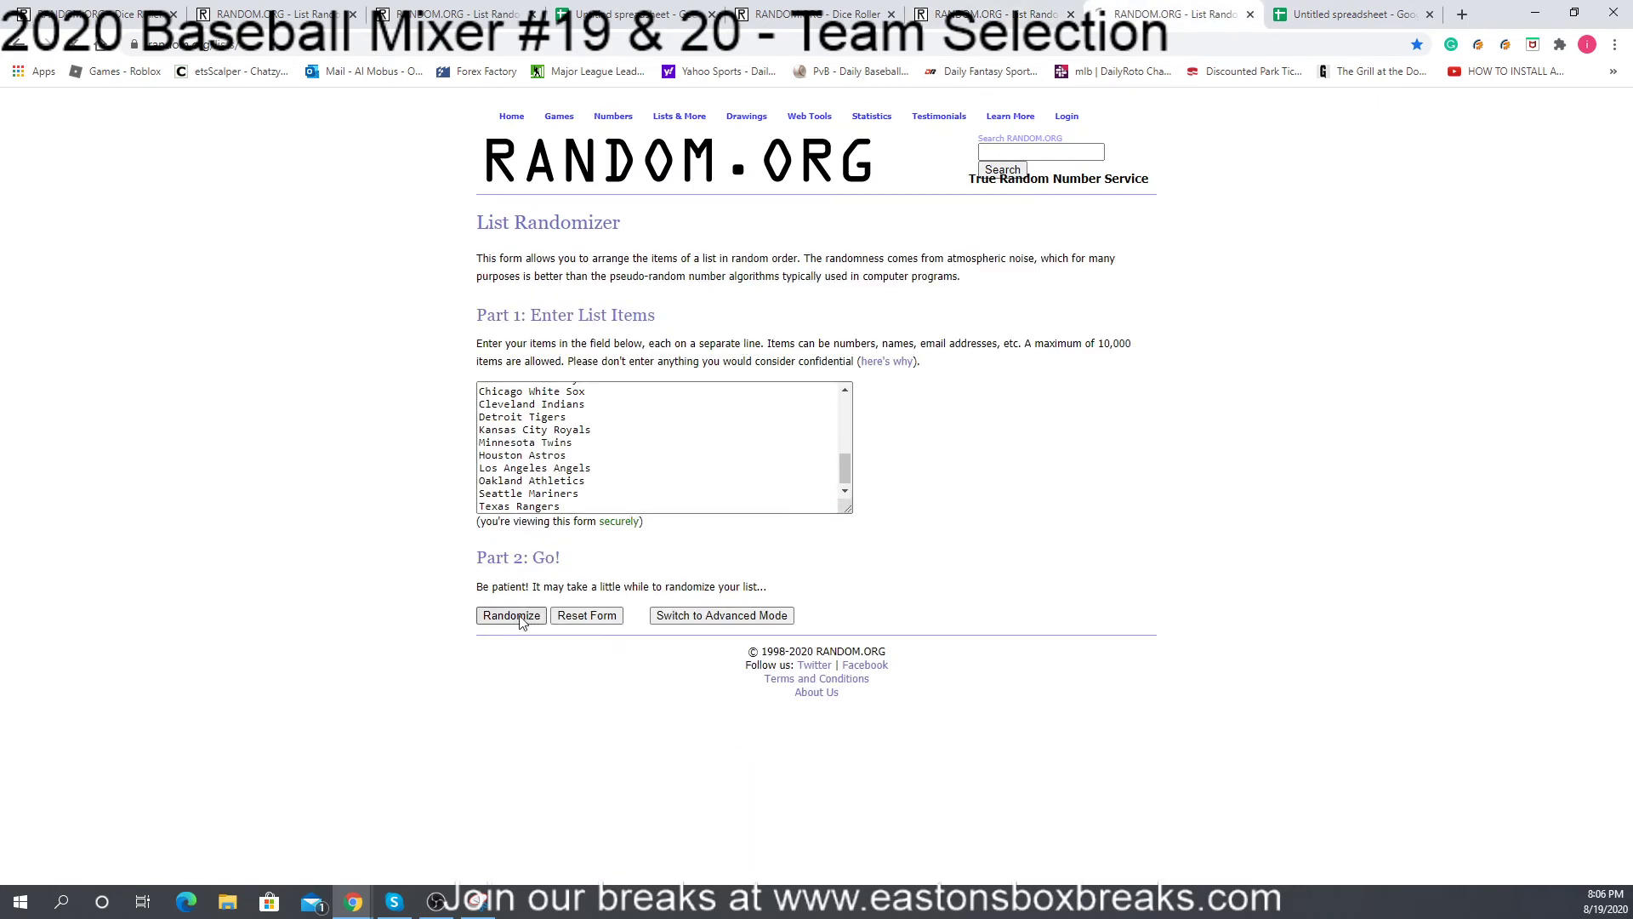
pyautogui.click(490, 781)
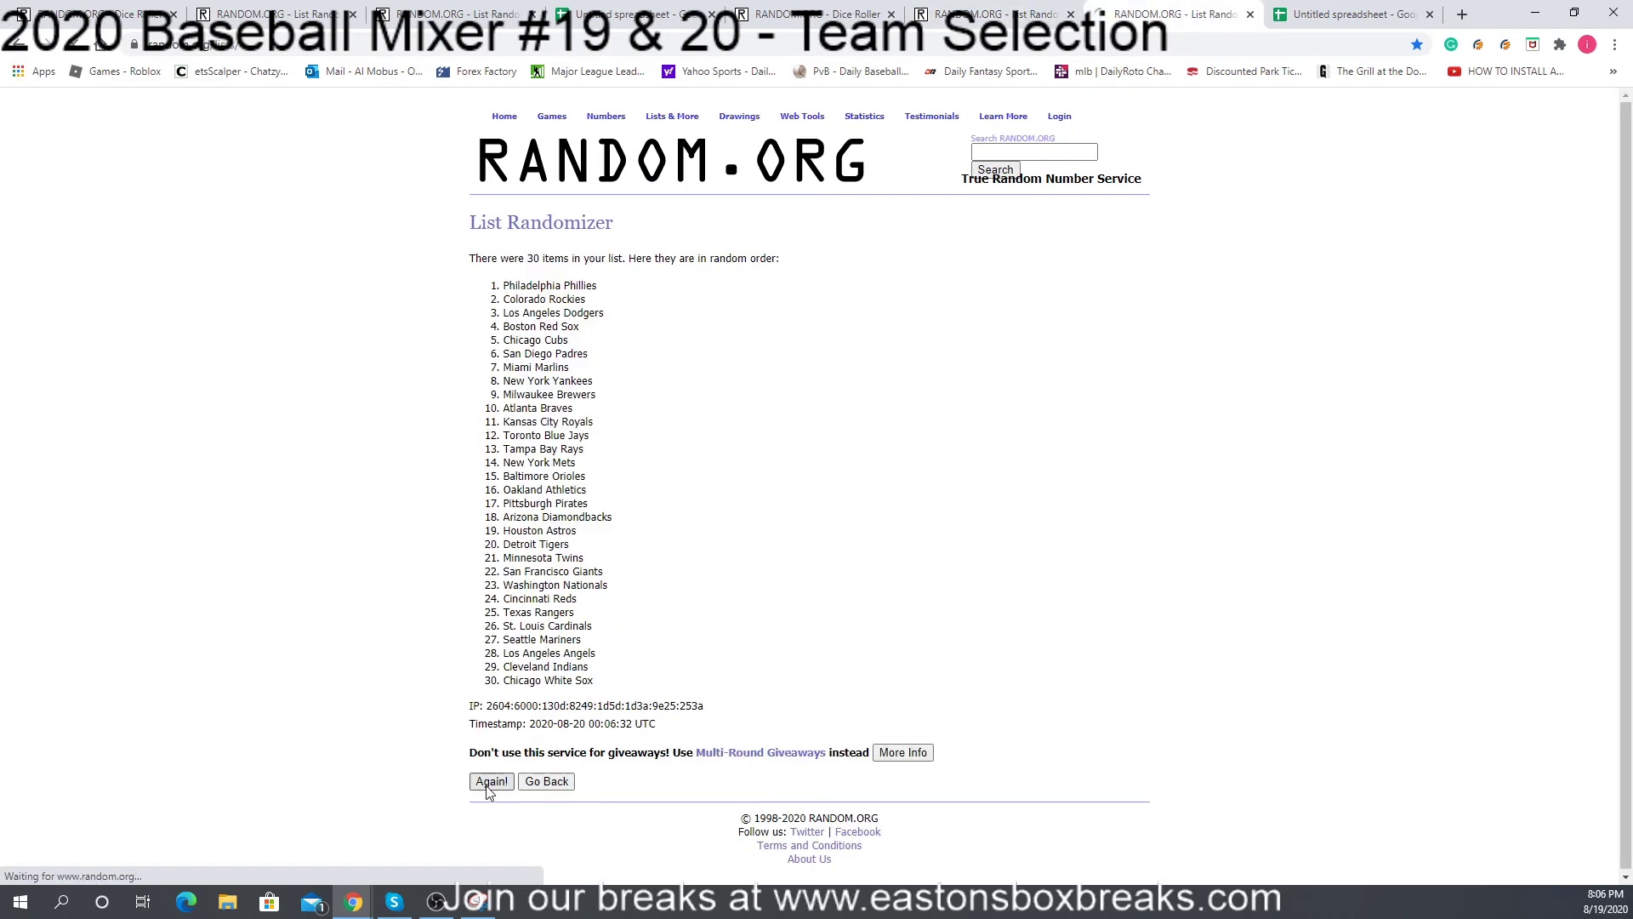
pyautogui.click(484, 811)
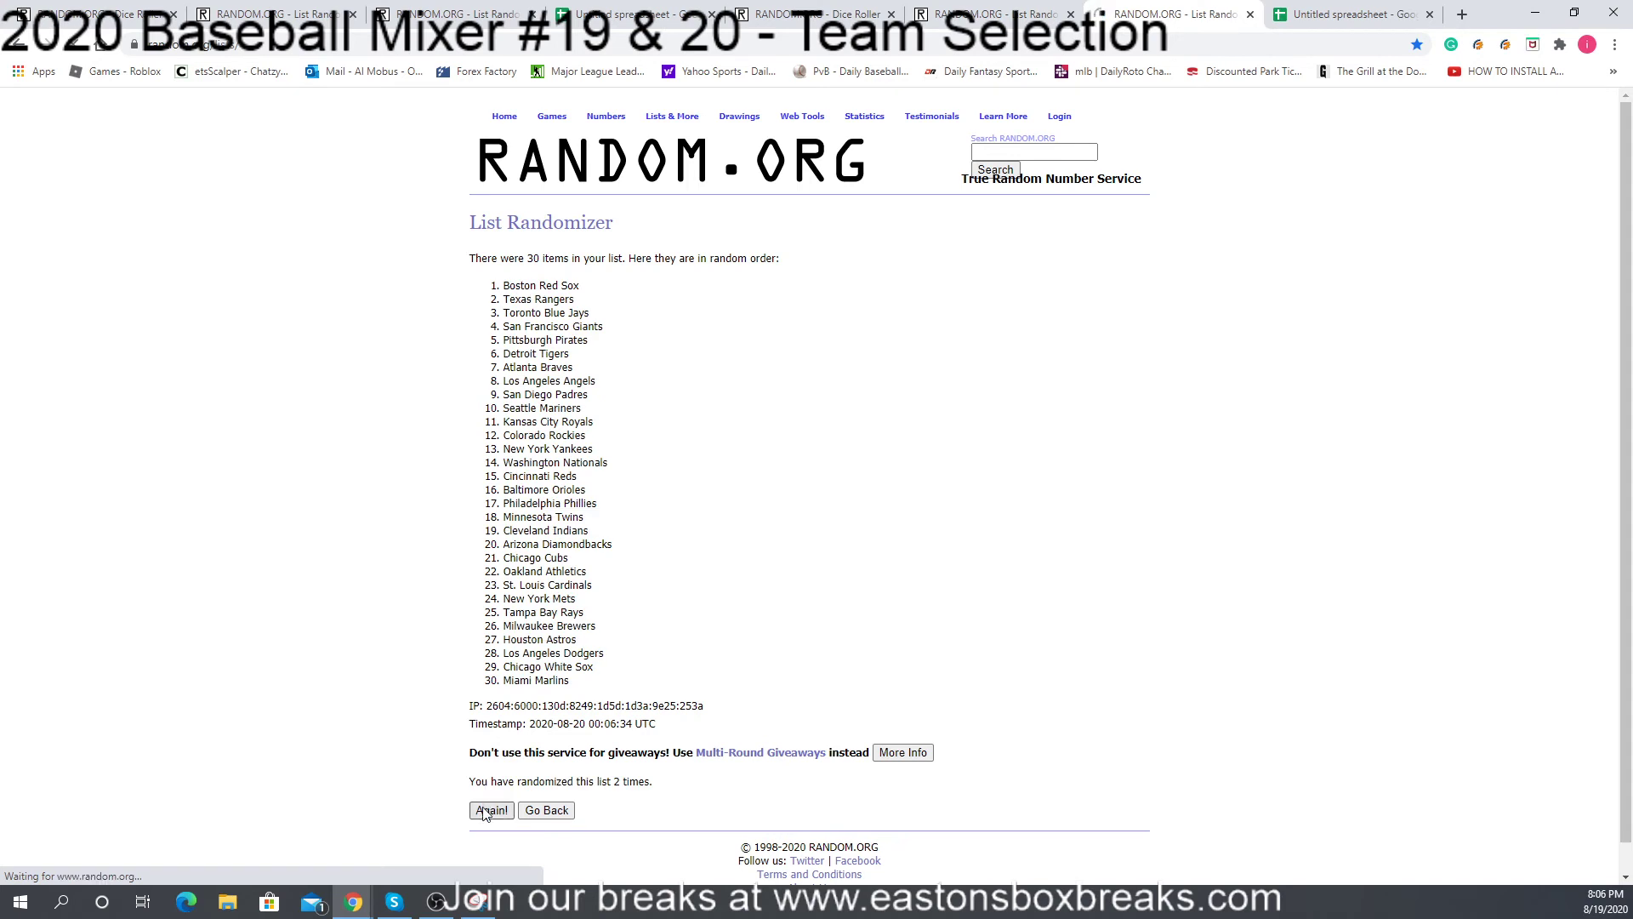
pyautogui.click(484, 812)
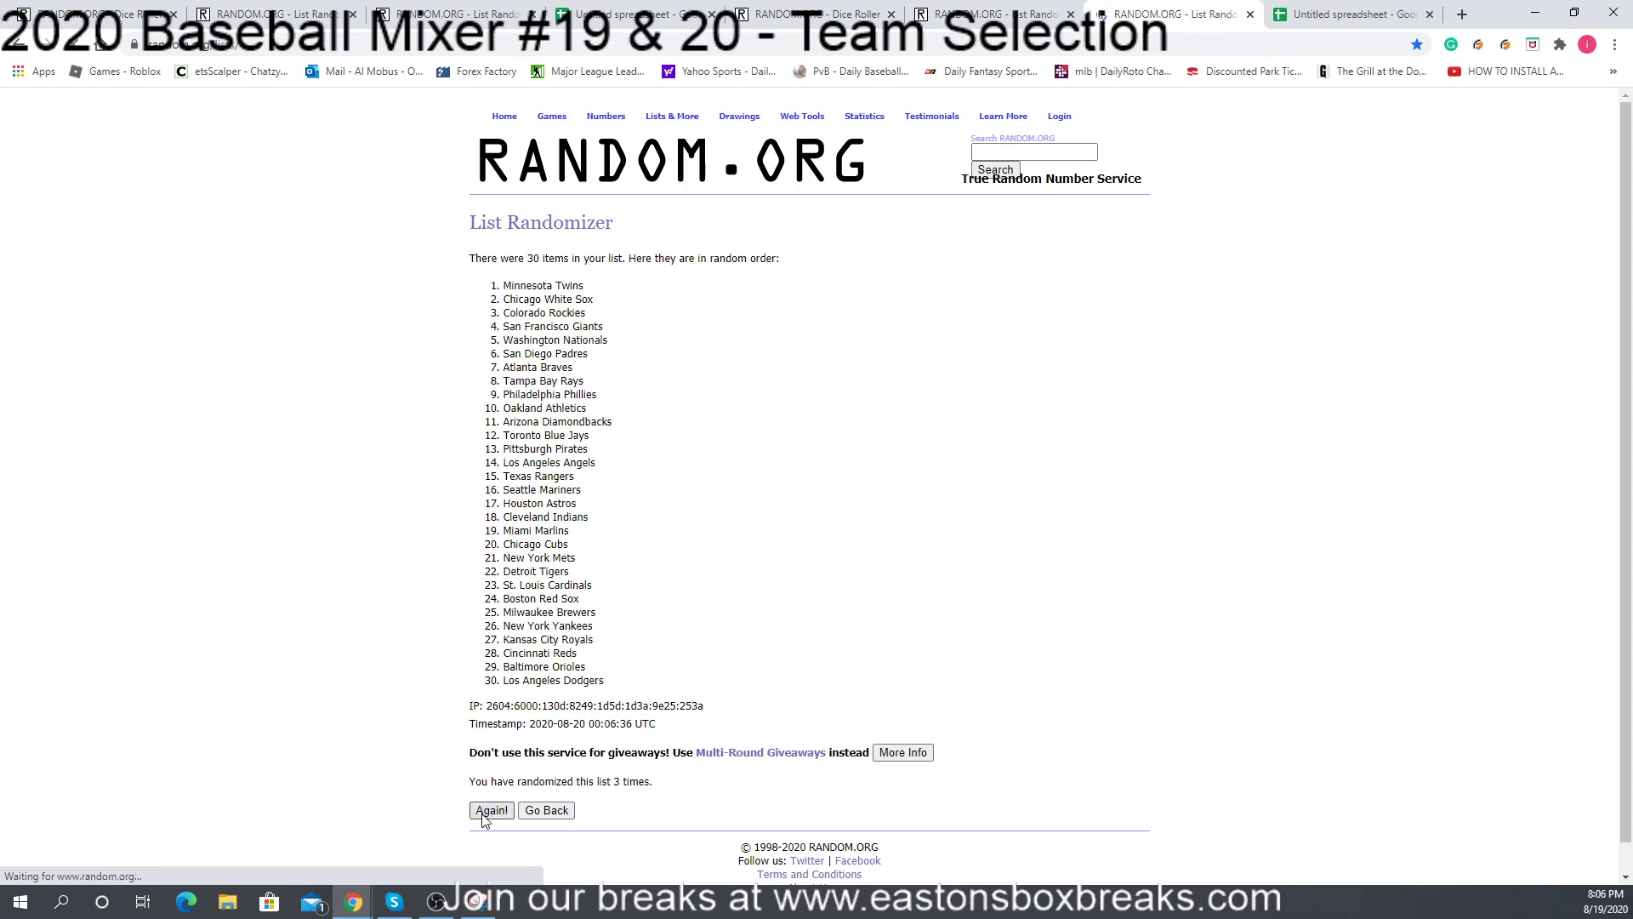
pyautogui.click(484, 816)
pyautogui.click(483, 815)
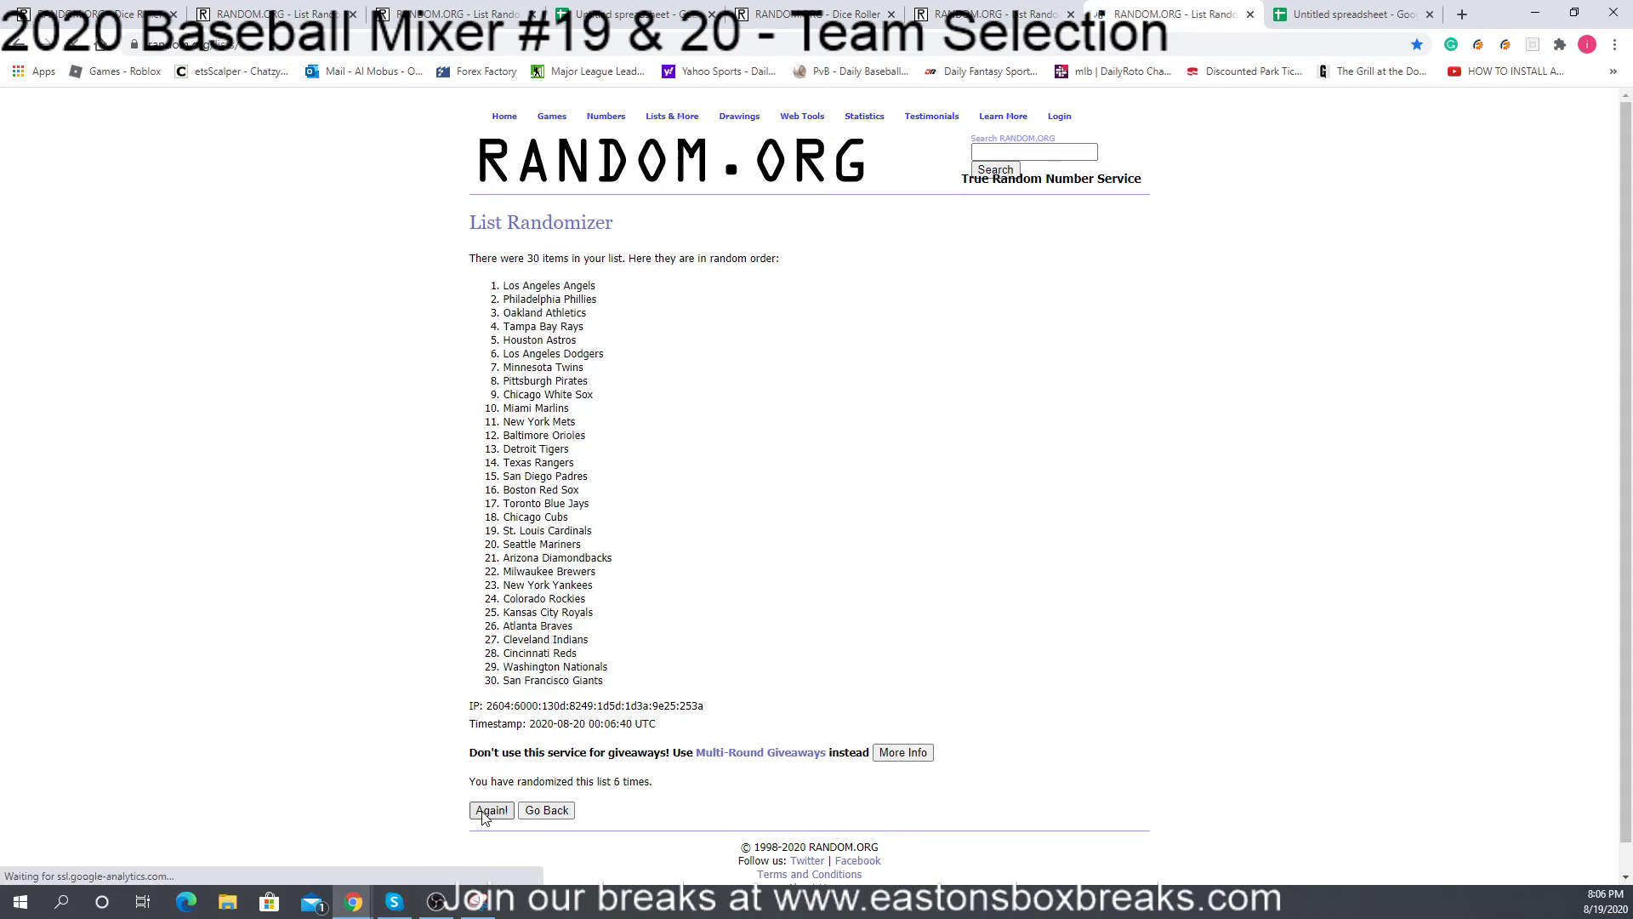
pyautogui.click(484, 814)
# Step: Complete 11 team randomizations, Minnesota Twins first, then select and copy the list
pyautogui.click(483, 810)
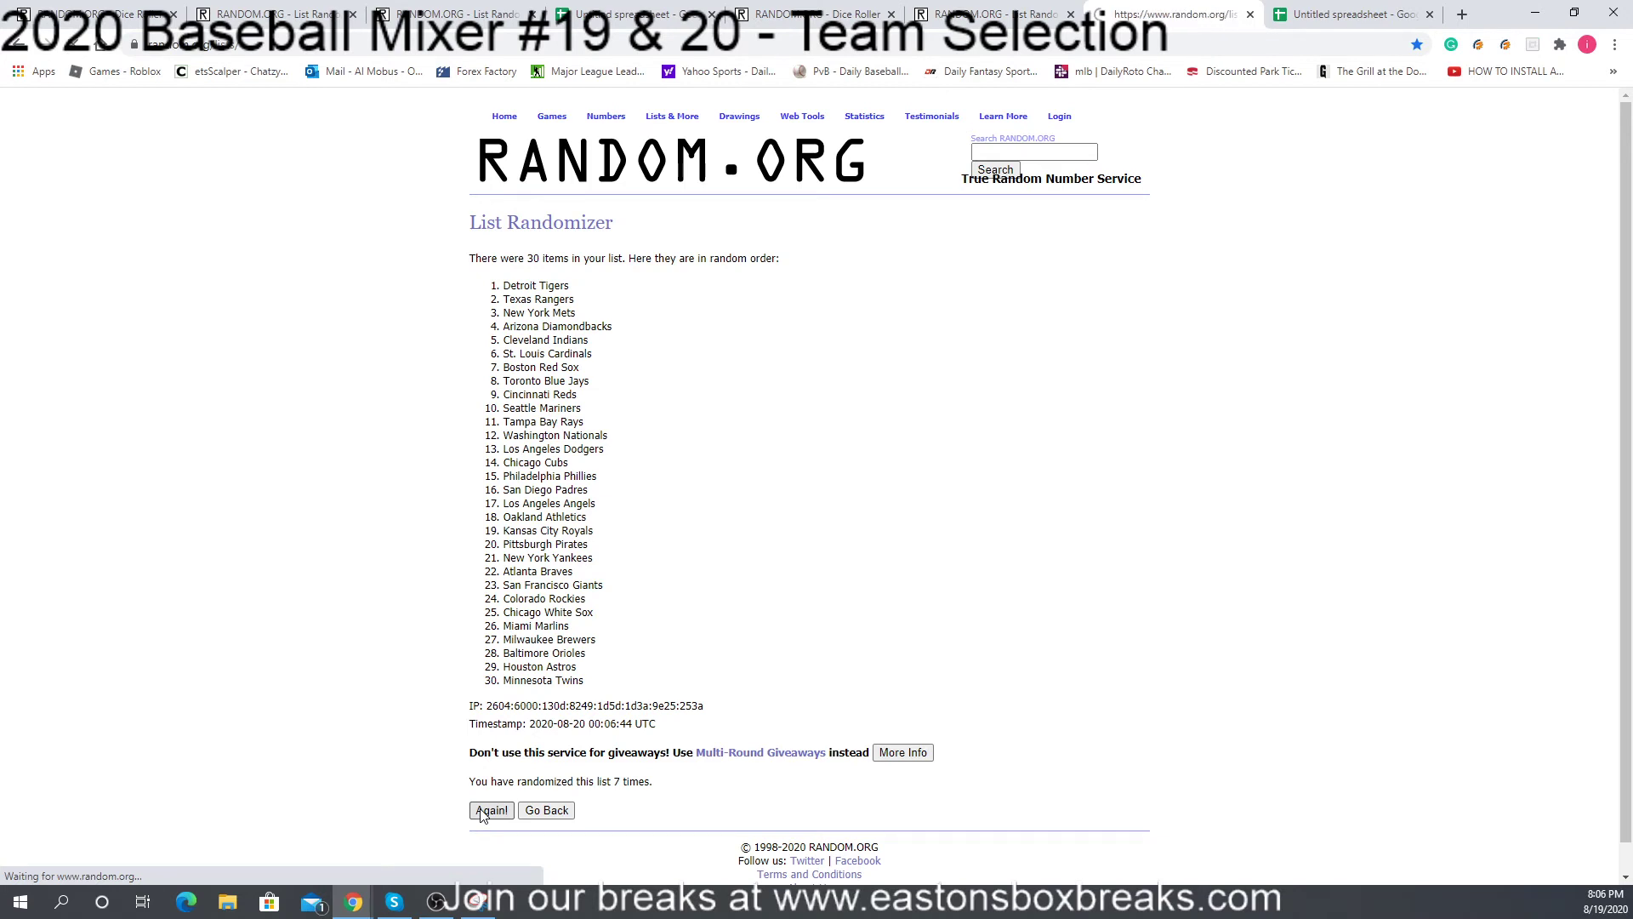
pyautogui.click(482, 813)
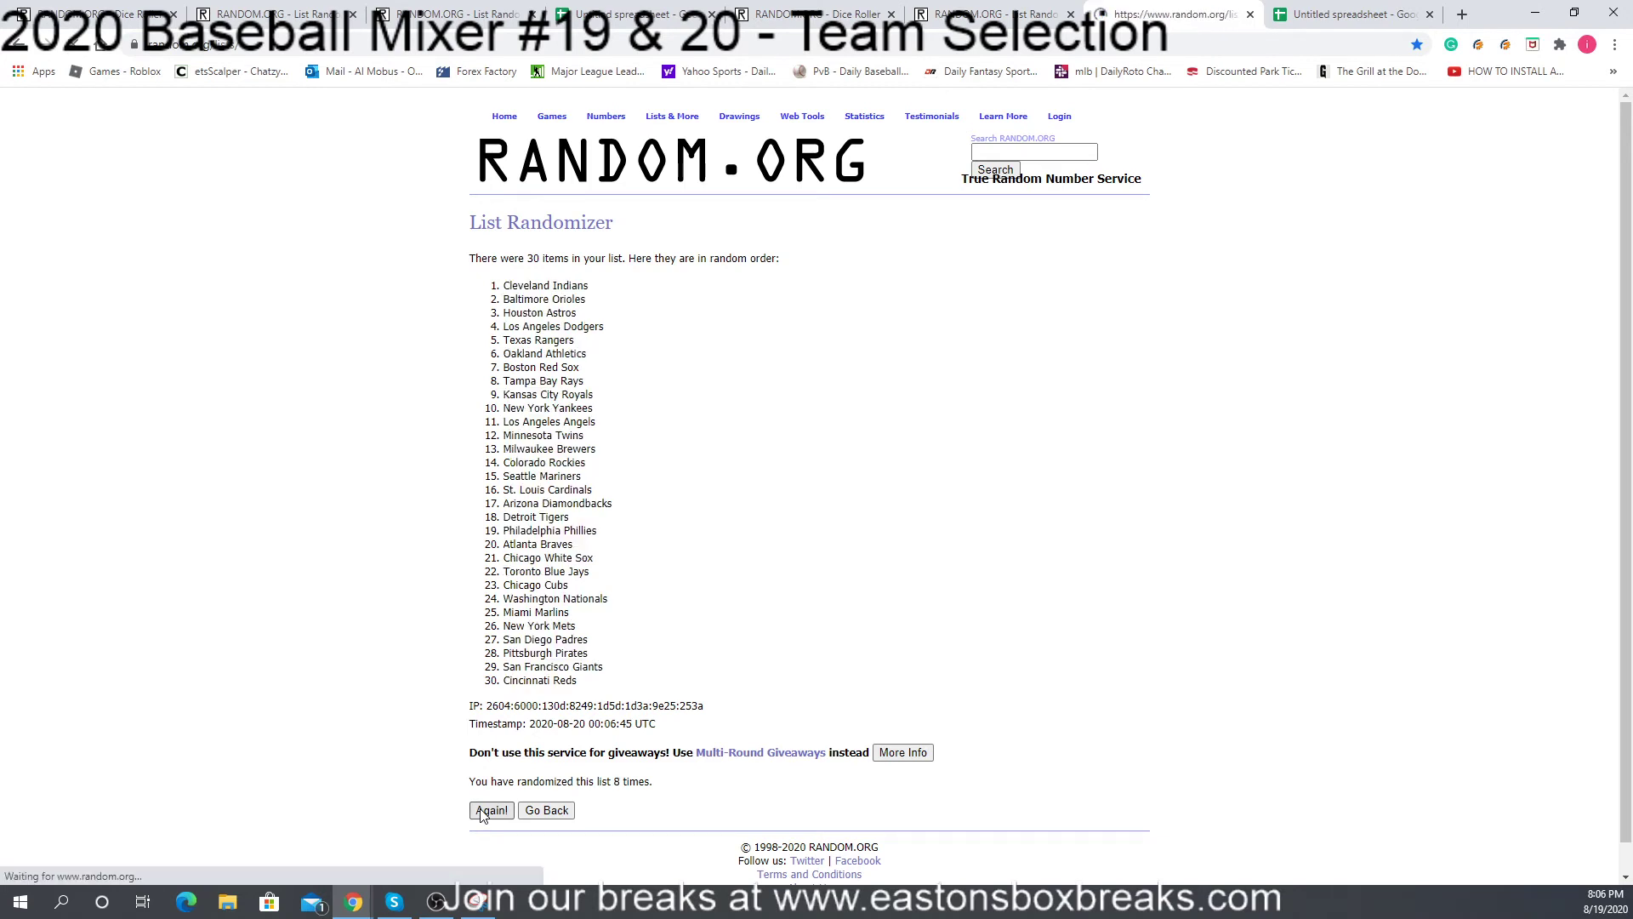
pyautogui.click(483, 812)
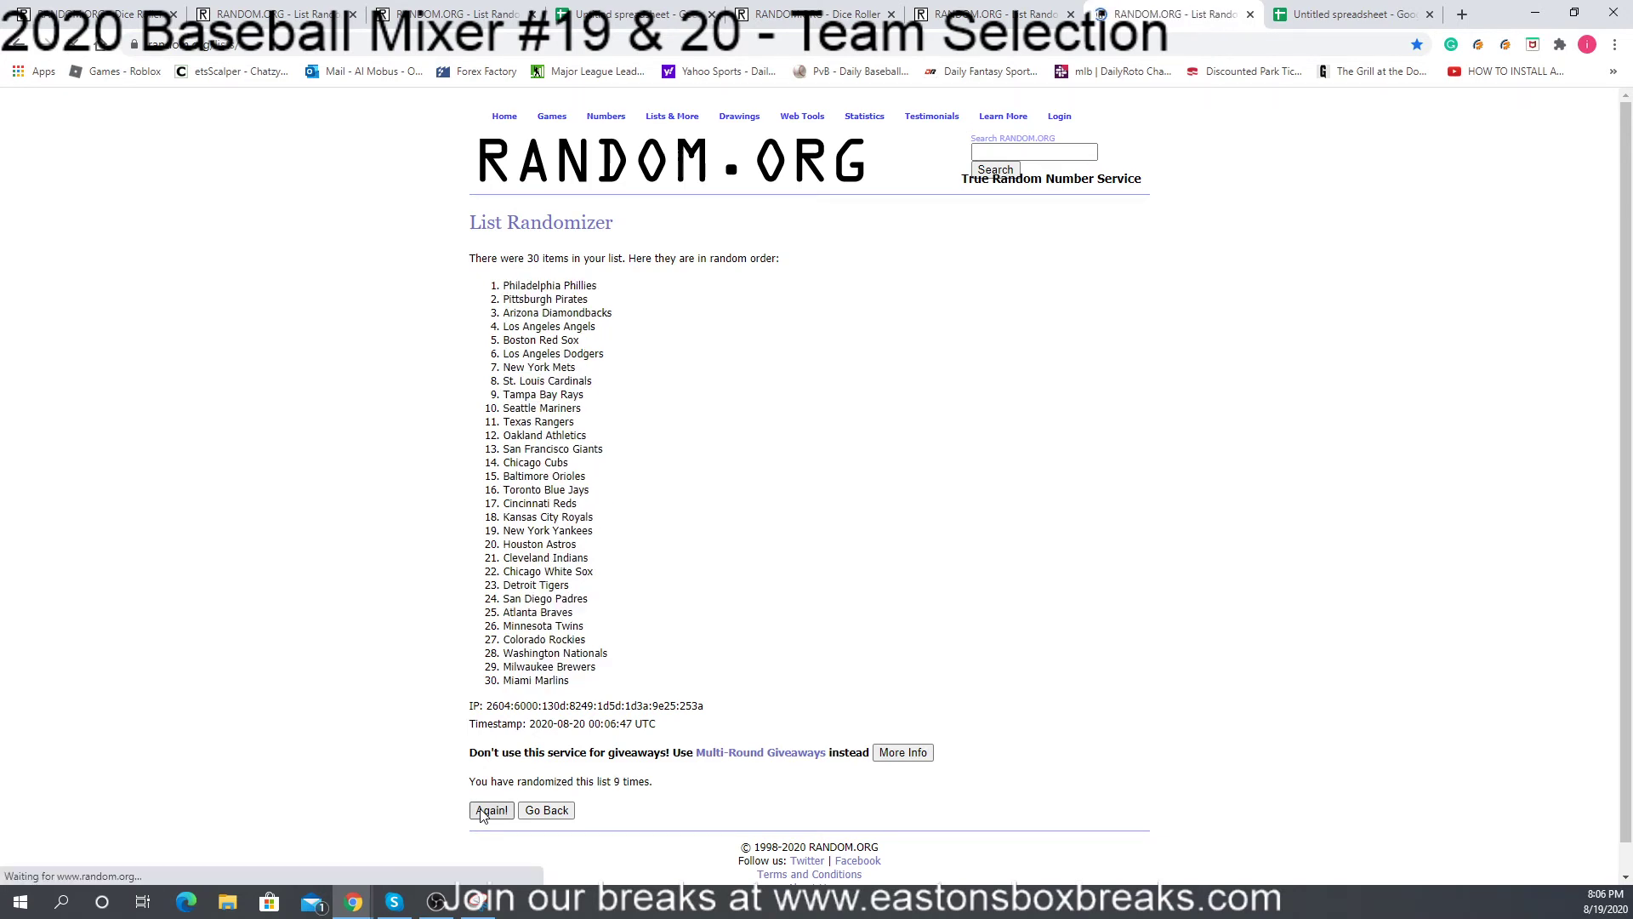
pyautogui.click(483, 812)
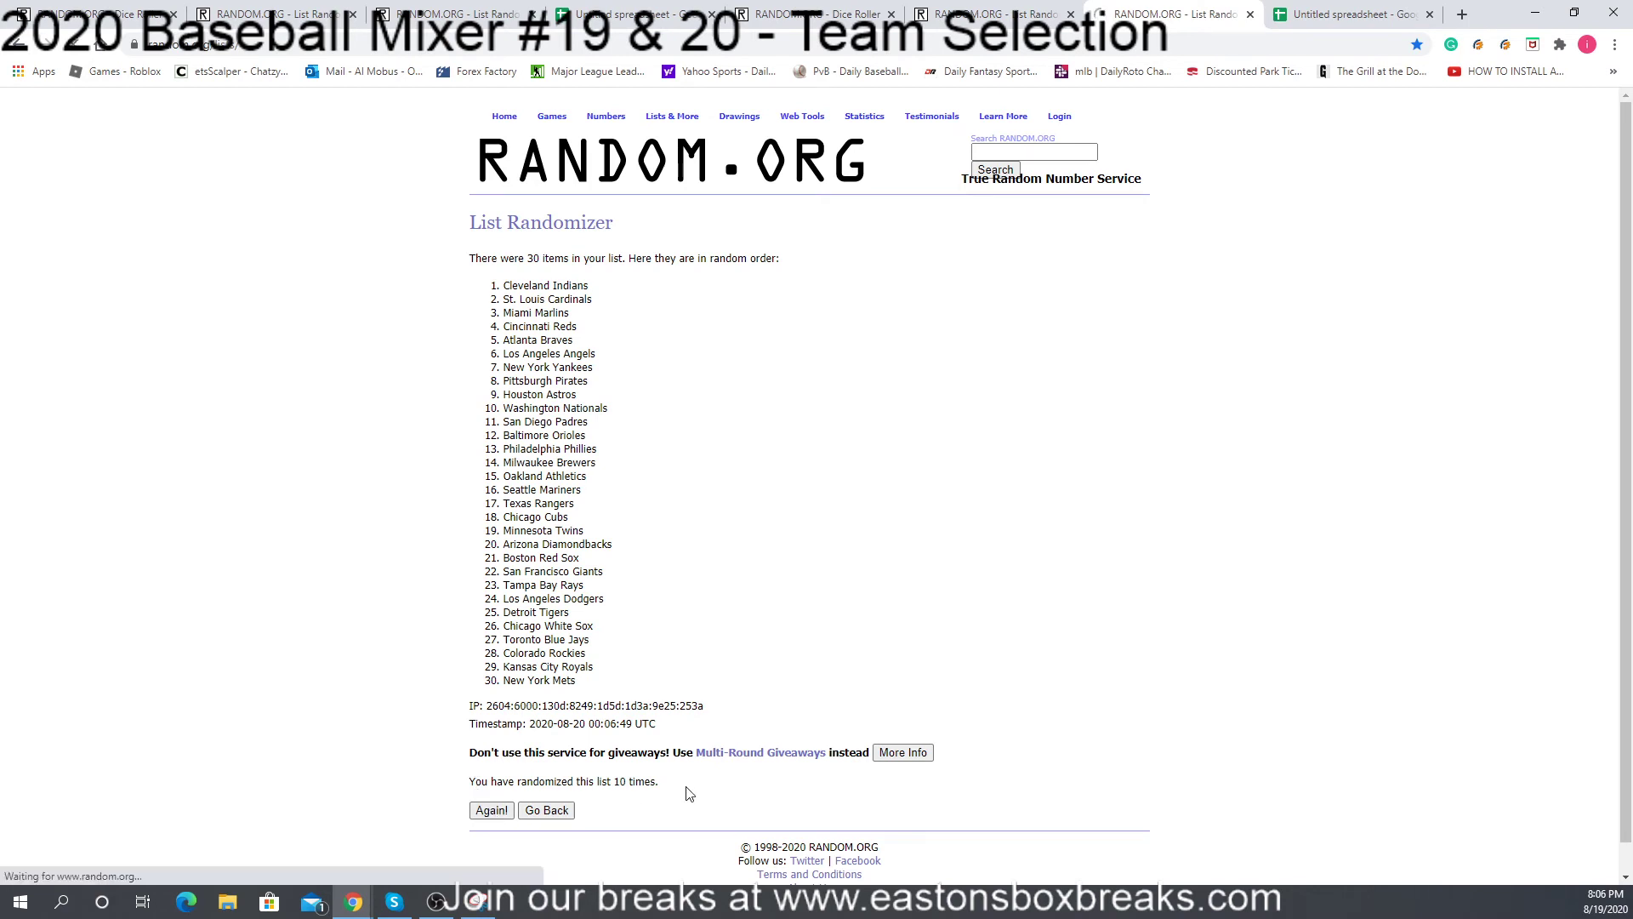
pyautogui.moveTo(661, 787); pyautogui.dragTo(576, 782)
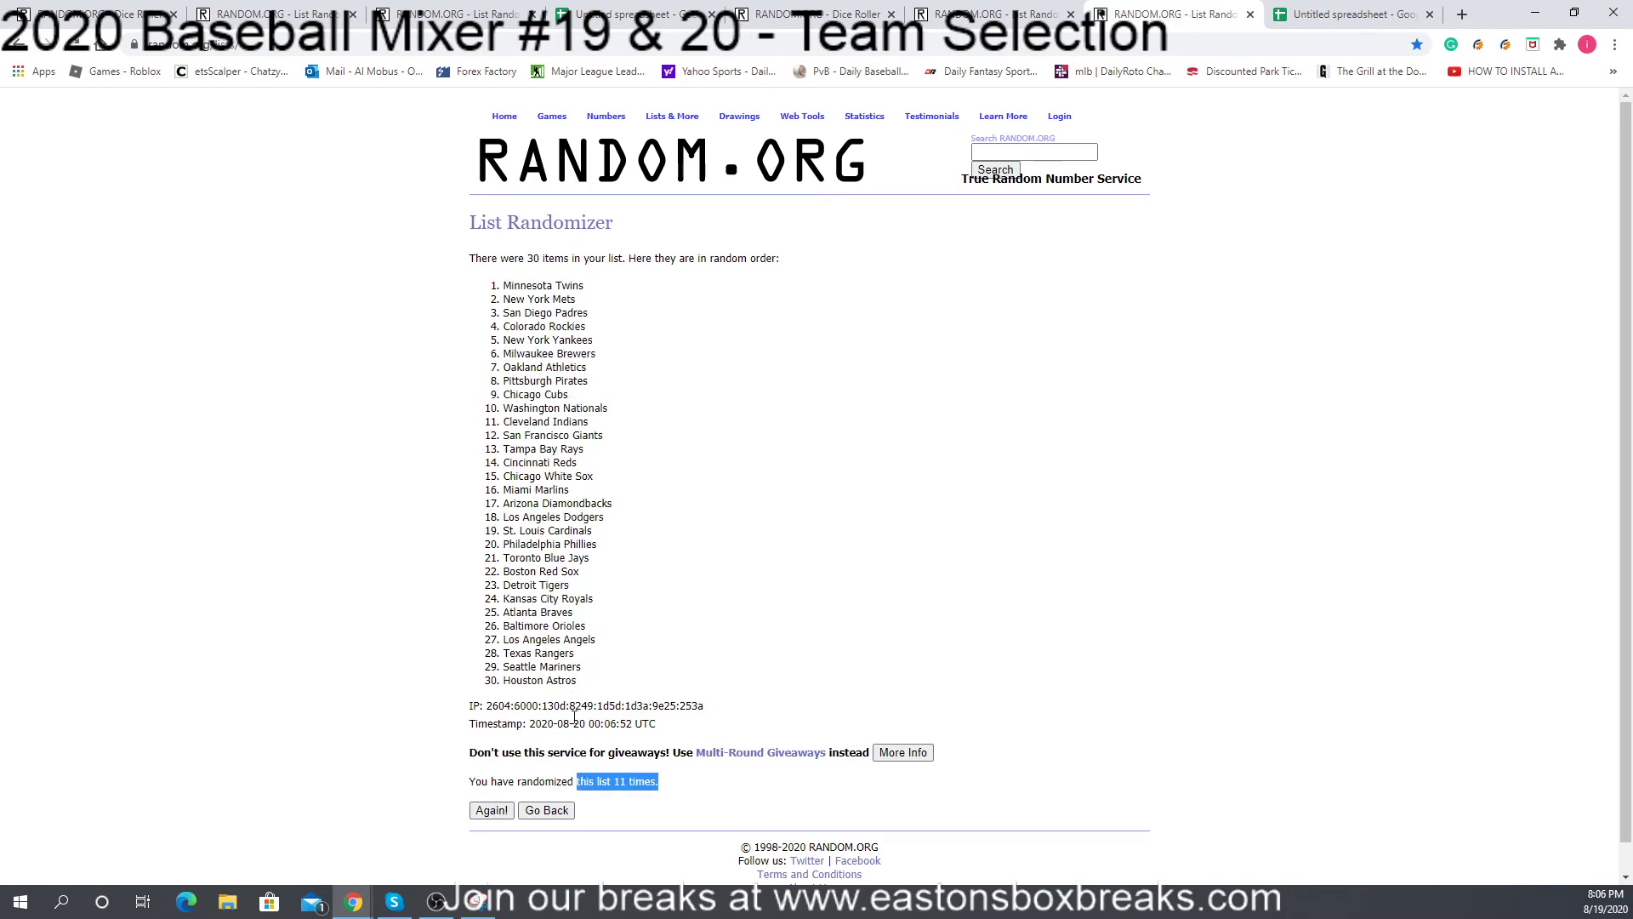
pyautogui.moveTo(589, 689); pyautogui.dragTo(526, 287)
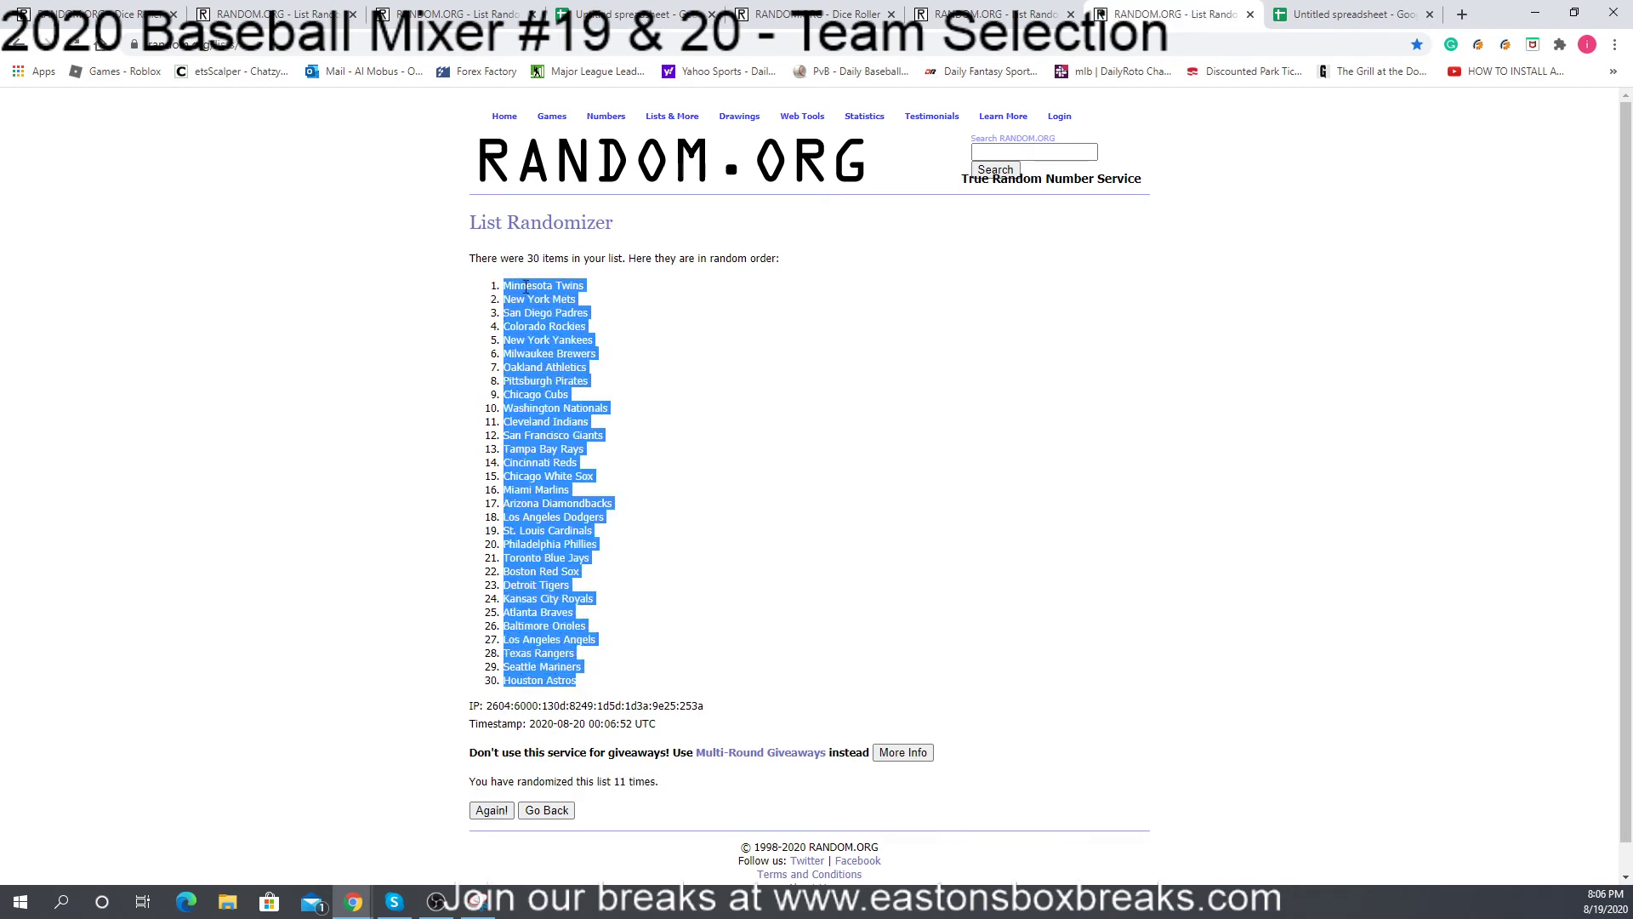
pyautogui.rightClick(526, 287)
pyautogui.click(559, 300)
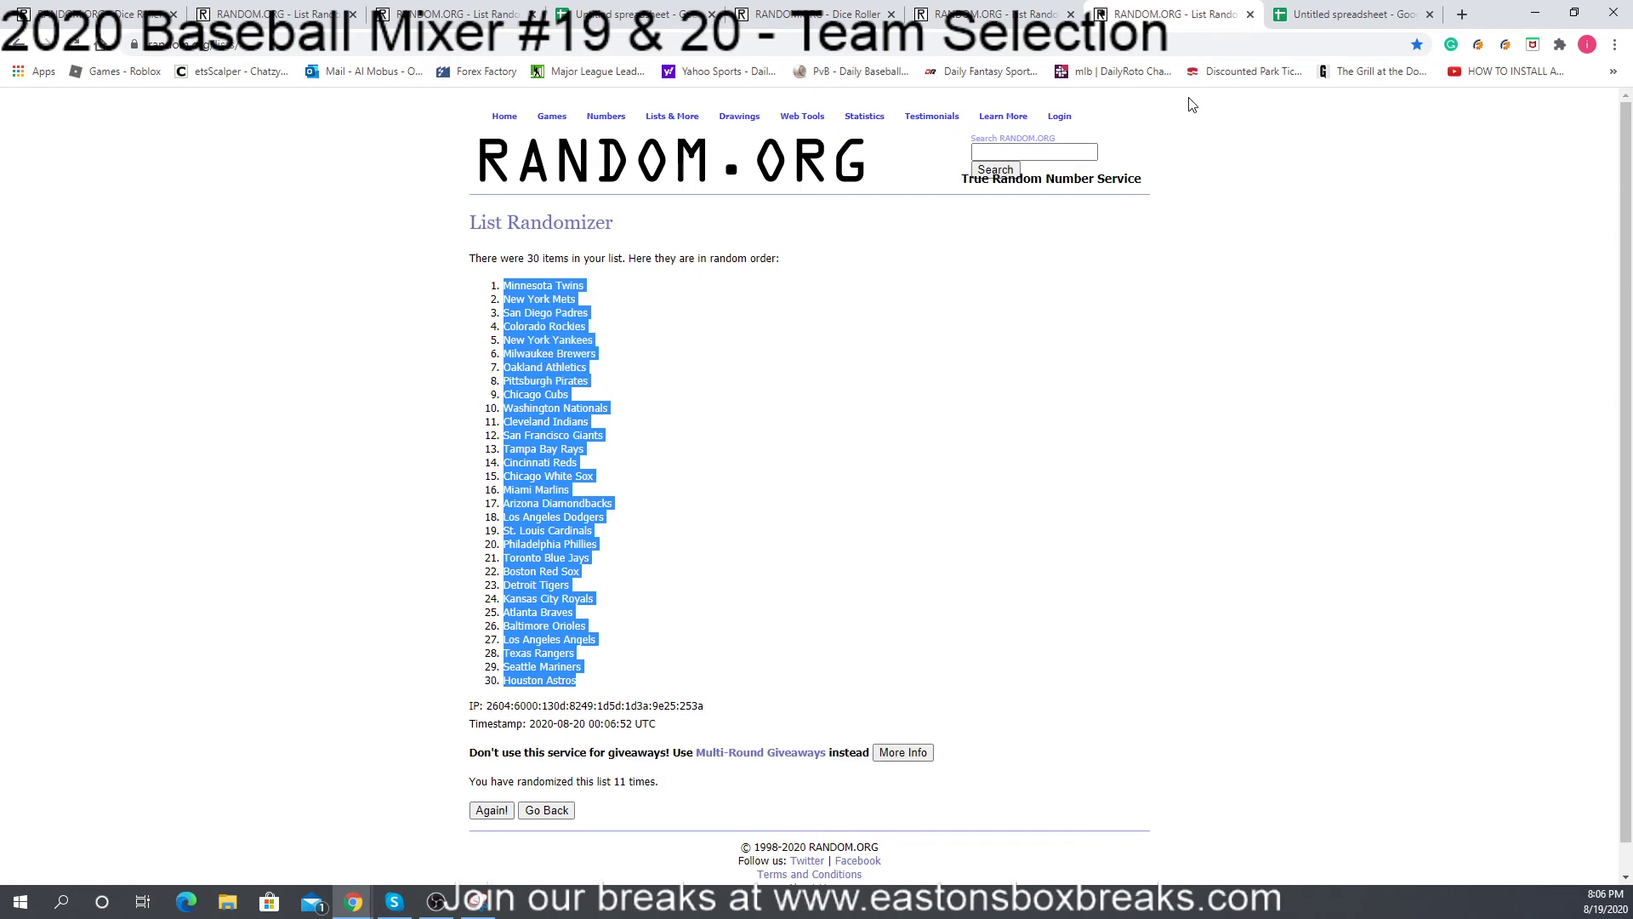
pyautogui.click(1316, 11)
# Step: Paste the 30 shuffled MLB teams into B1:B30 beside the participant names
pyautogui.rightClick(195, 232)
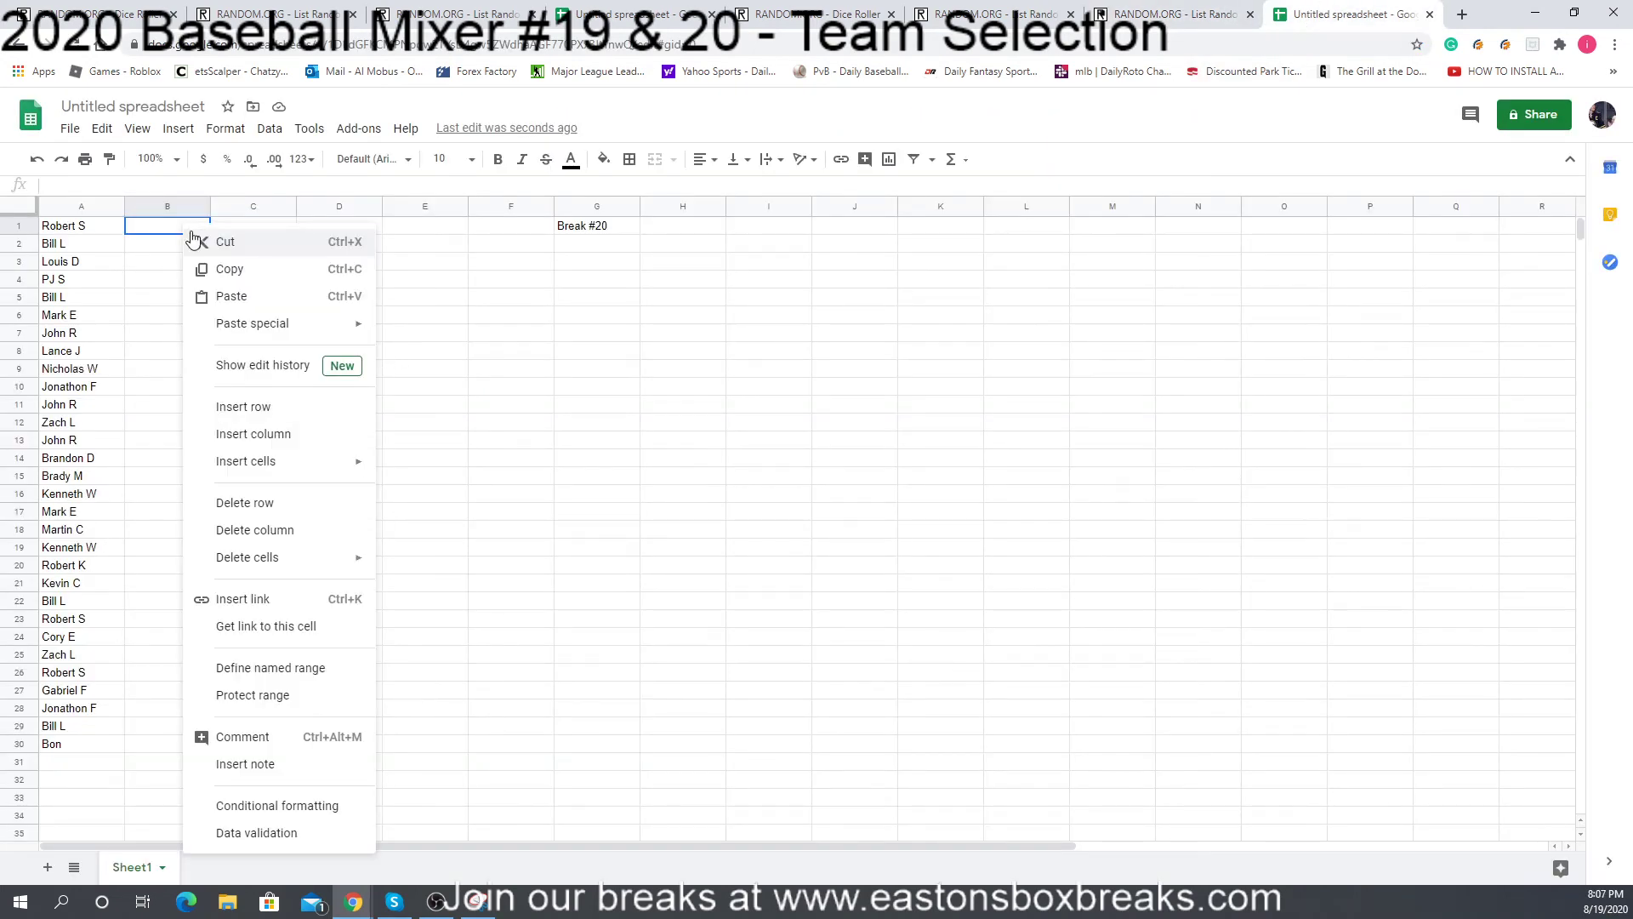
pyautogui.click(228, 297)
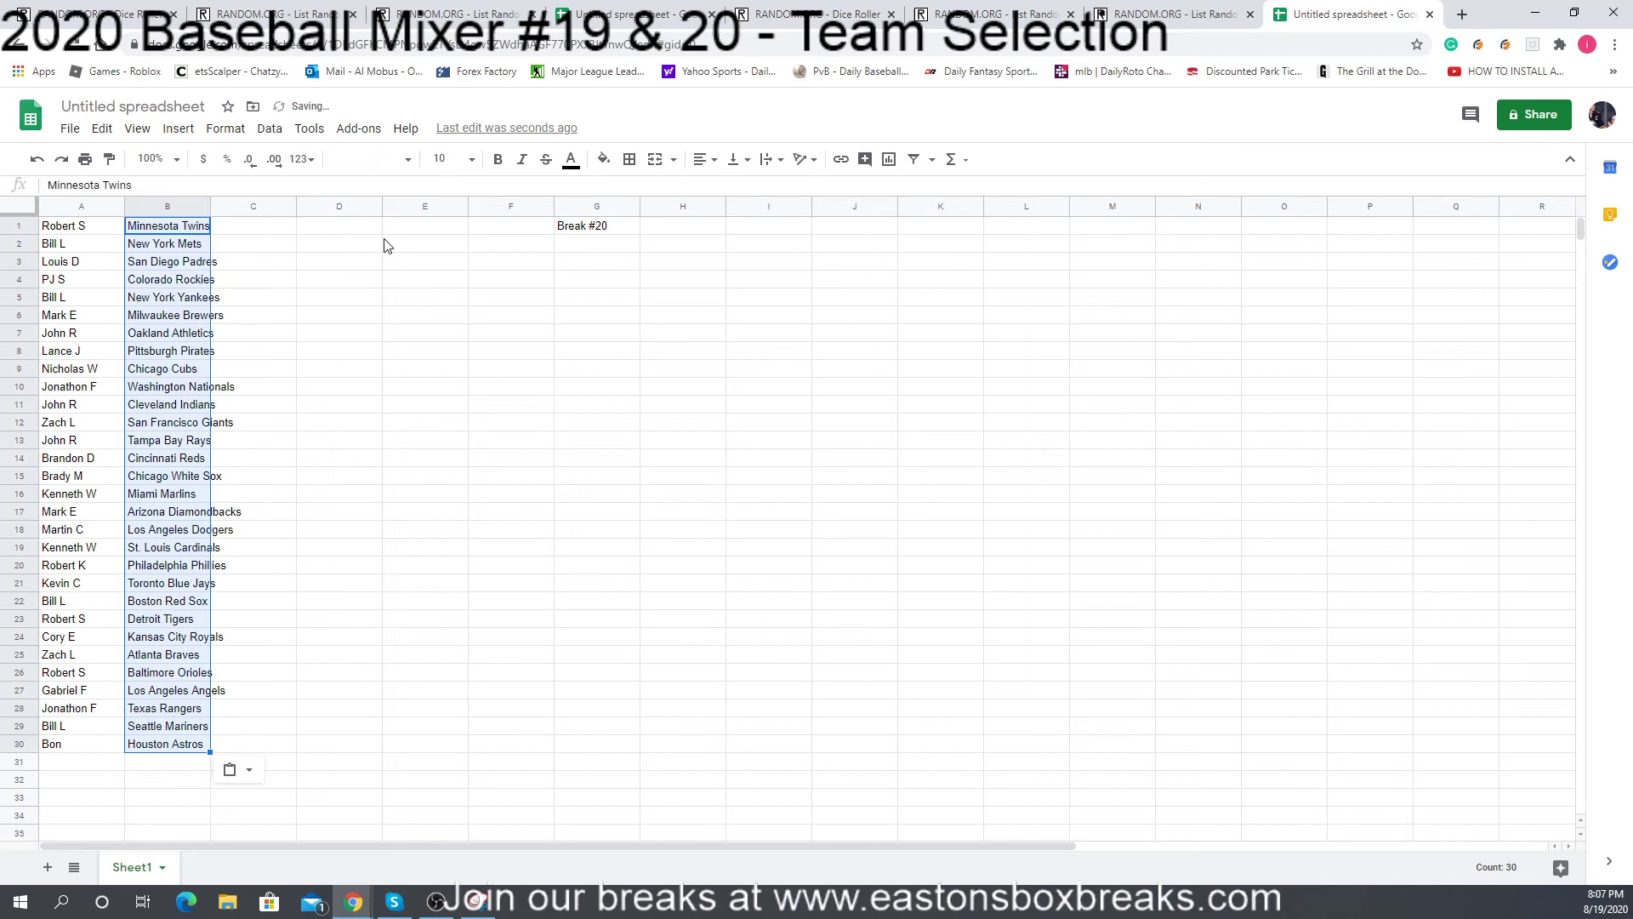
pyautogui.click(433, 231)
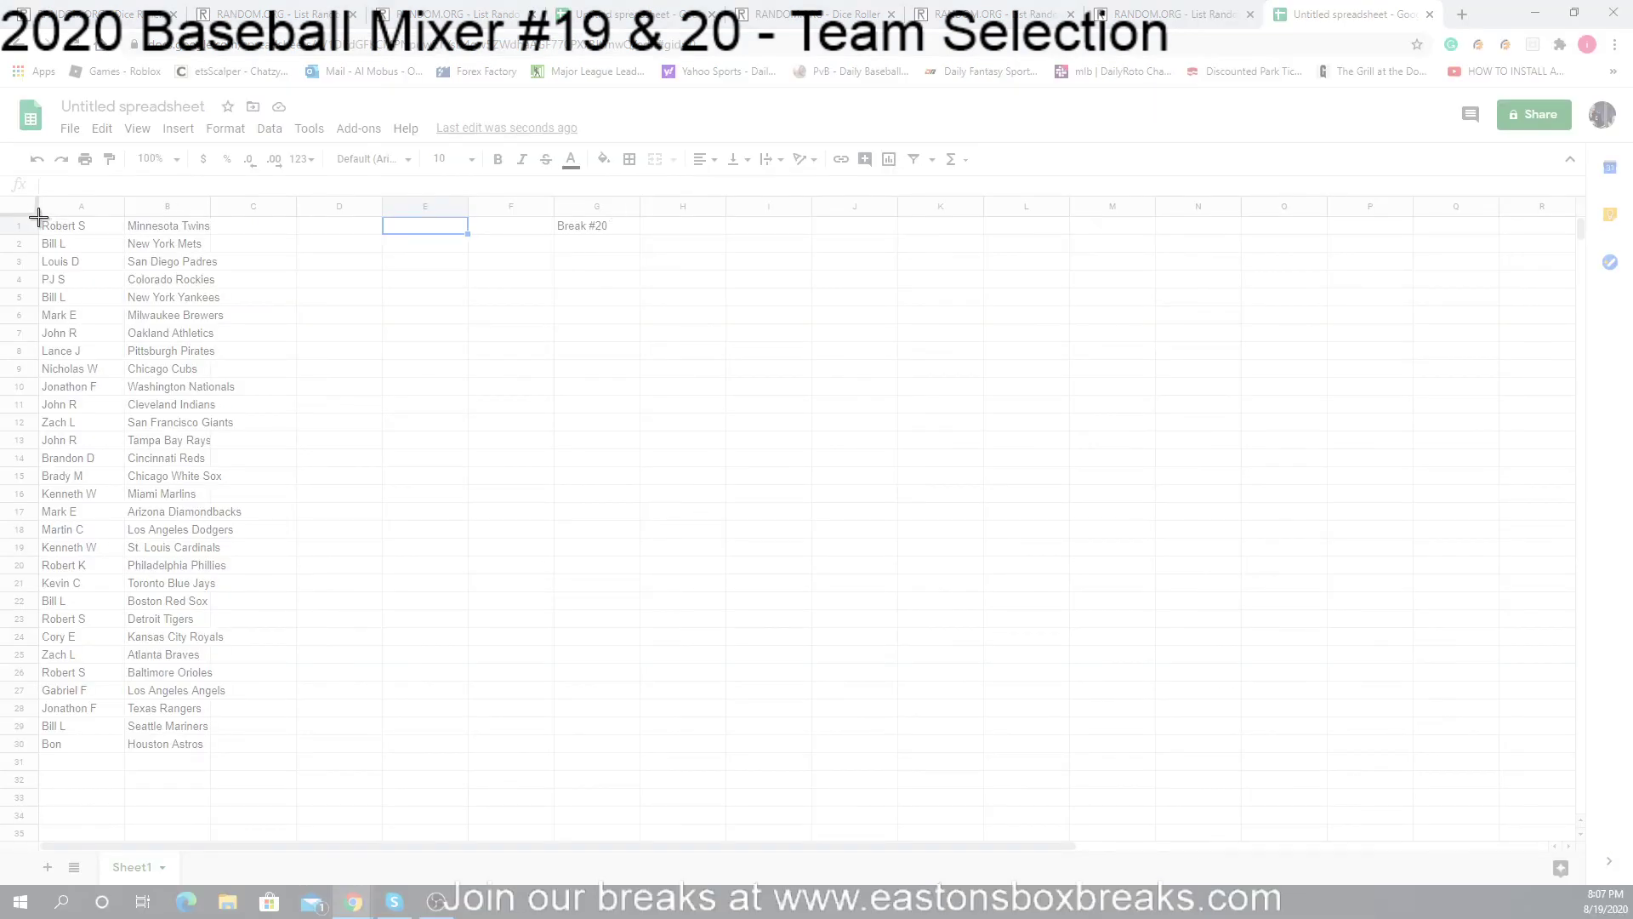
# Step: Snip A1:B30 with the name-team pairings, then return to the spreadsheet in Chrome
pyautogui.moveTo(39, 218); pyautogui.dragTo(296, 754)
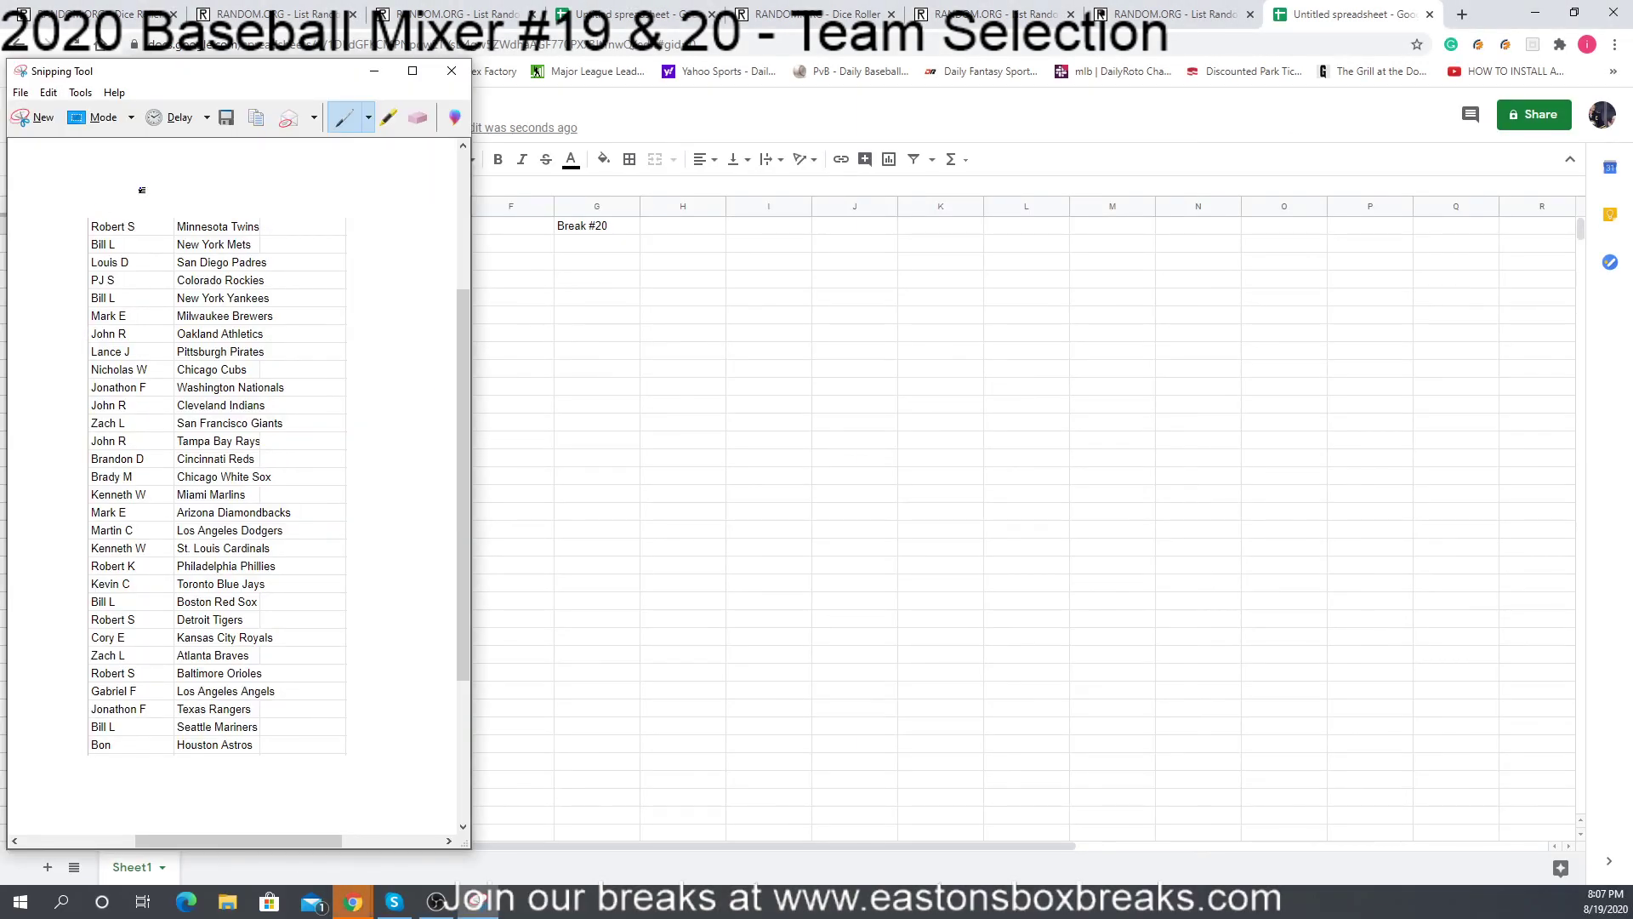
pyautogui.moveTo(214, 80); pyautogui.dragTo(906, 111)
pyautogui.click(353, 901)
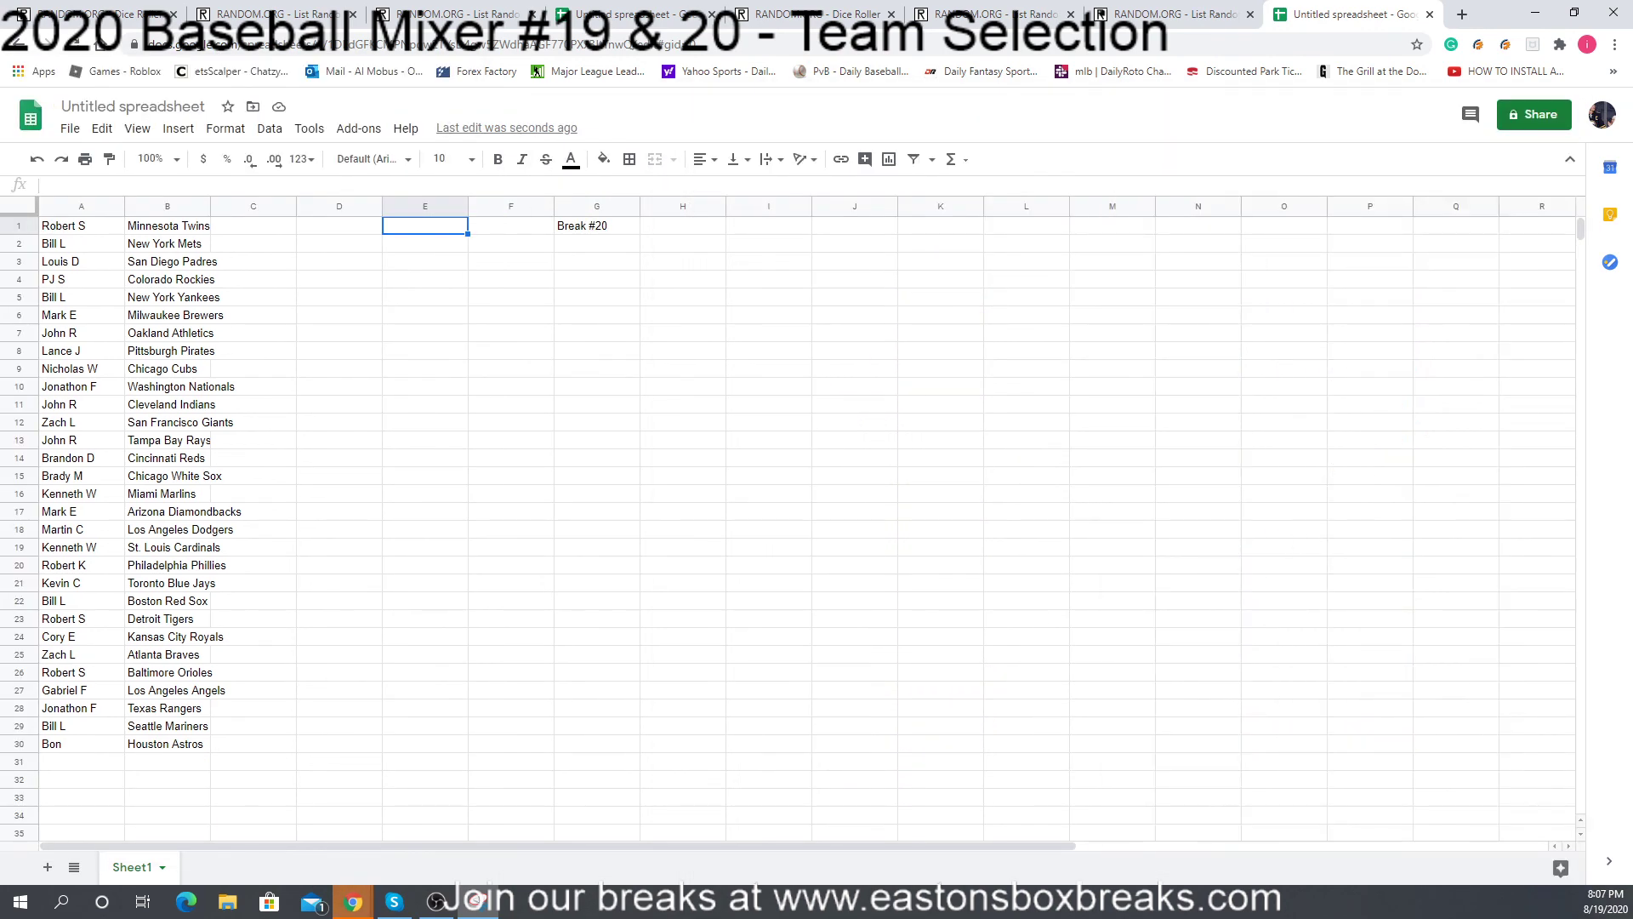